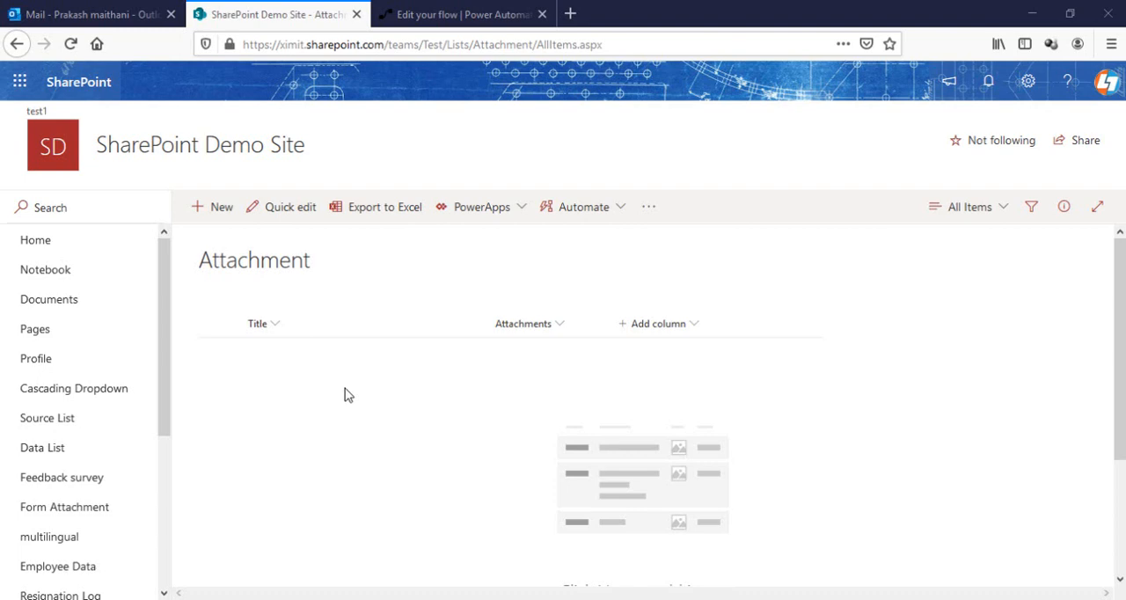
Switch to Power Automate and create an automated flow named Multiple Attachment with the SharePoint trigger When an item is created
click(391, 14)
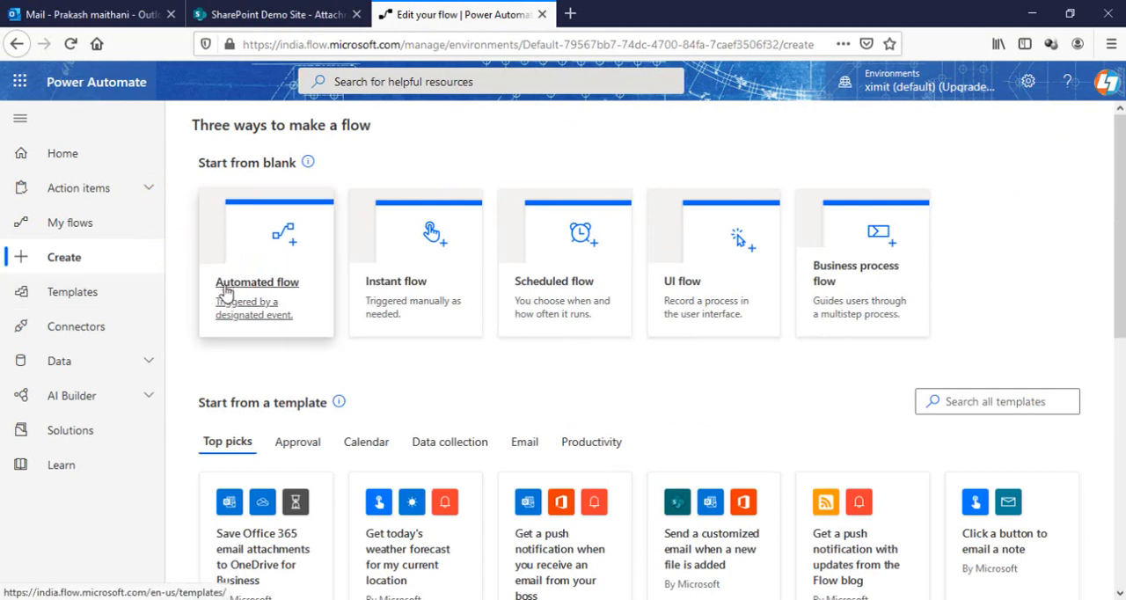
click(253, 292)
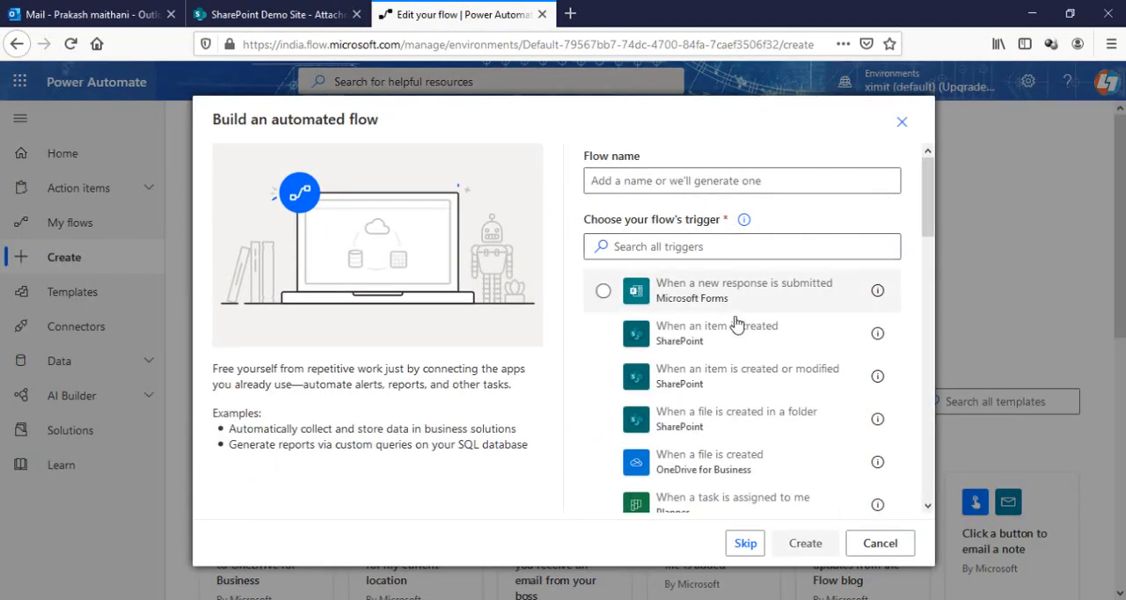
click(701, 337)
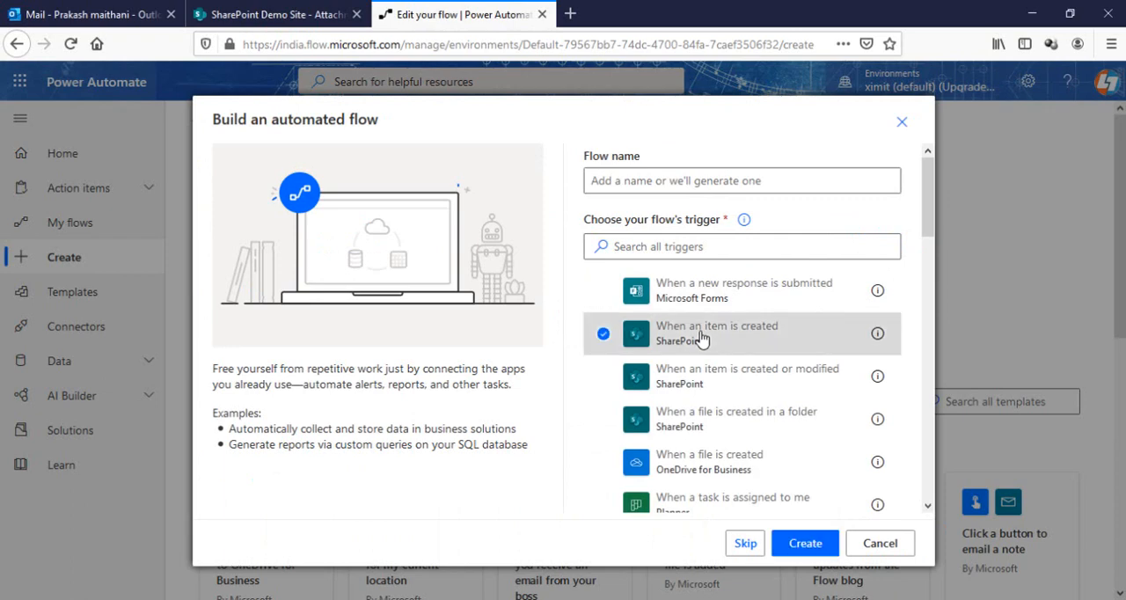
click(615, 181)
text(Multiple Attachment)
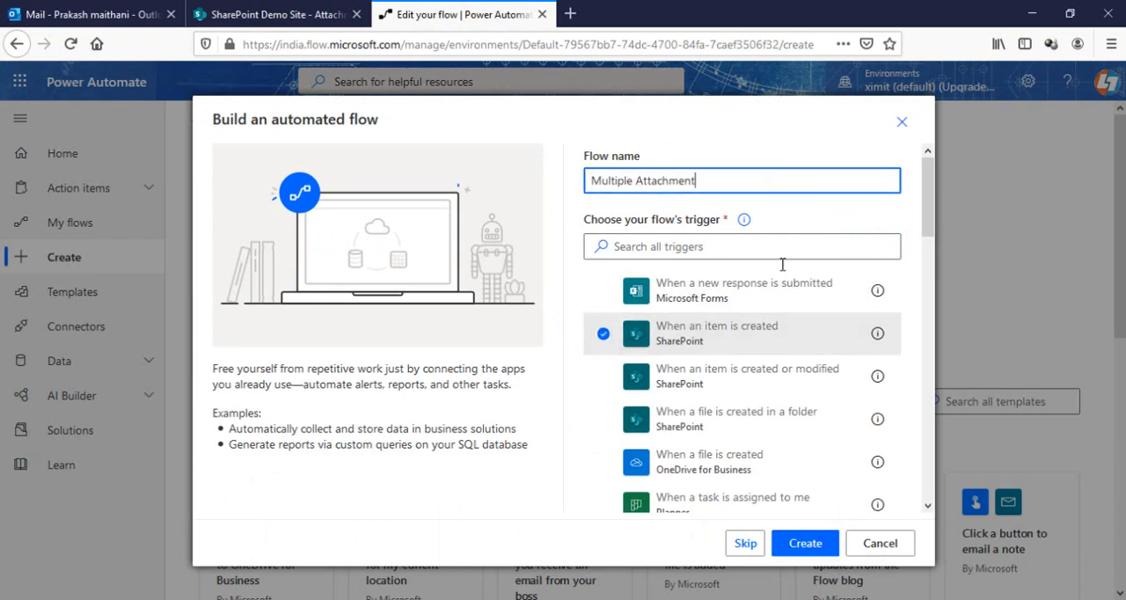
click(803, 542)
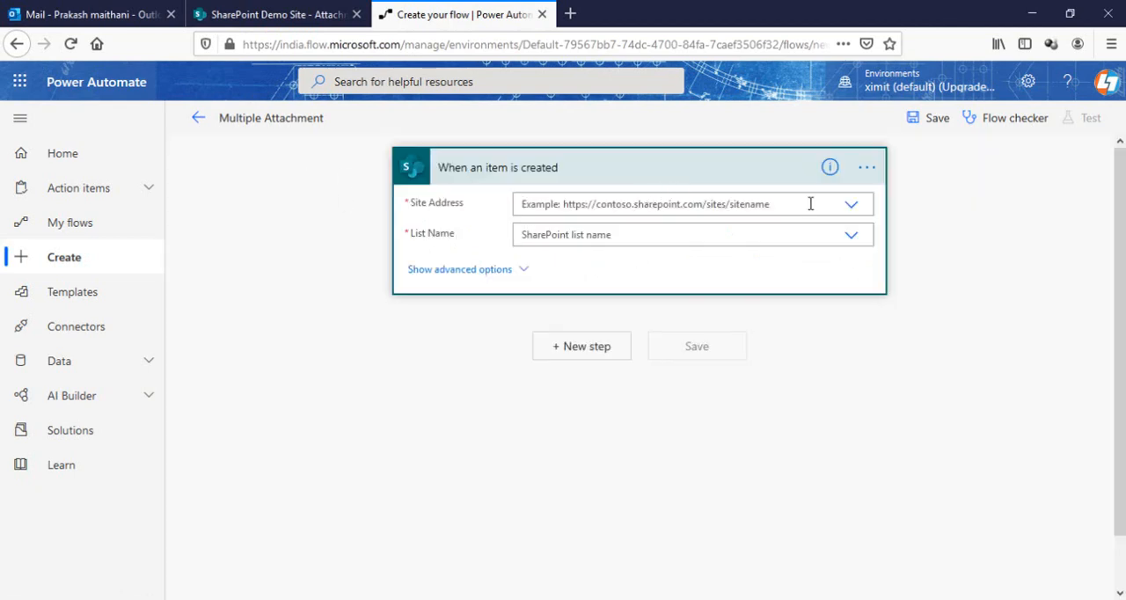
Point the trigger at the SharePoint Demo Site and its Attachment list, and check that list in SharePoint
click(810, 203)
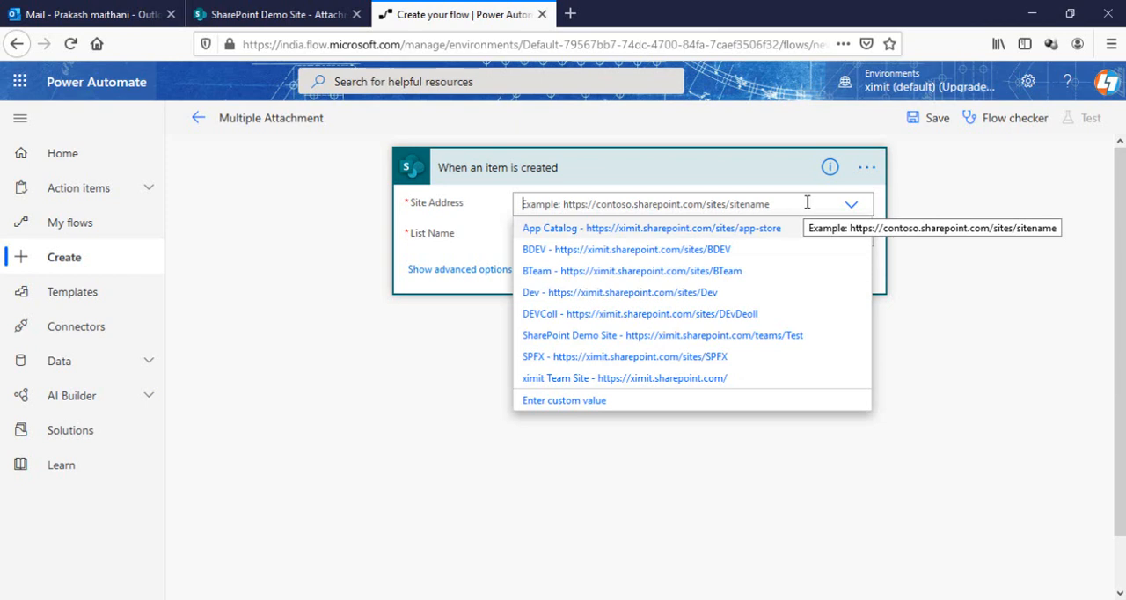
click(792, 338)
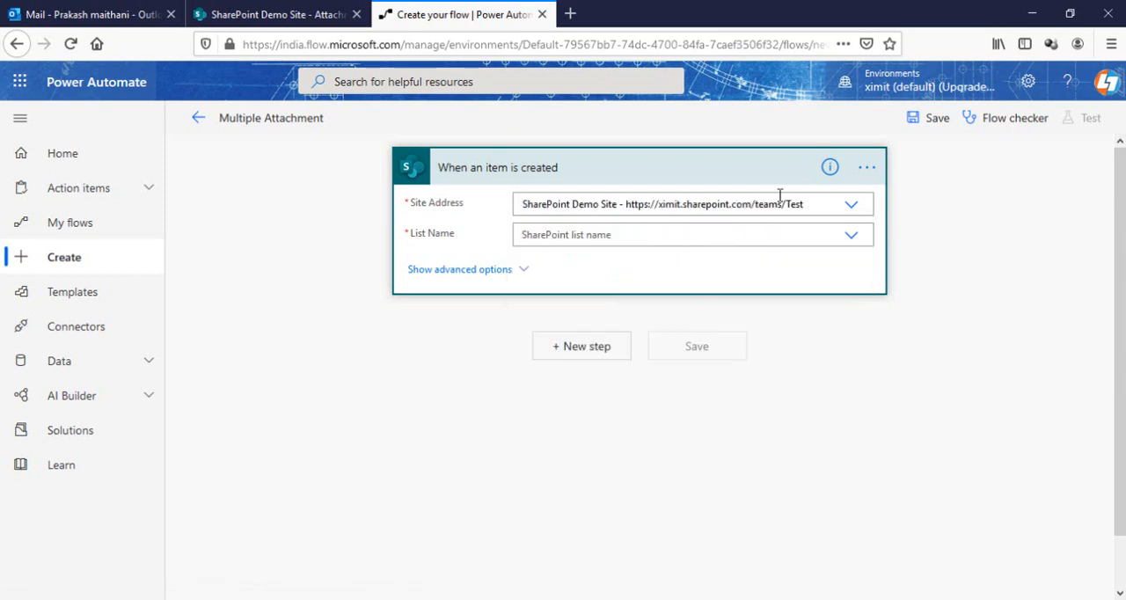
click(752, 235)
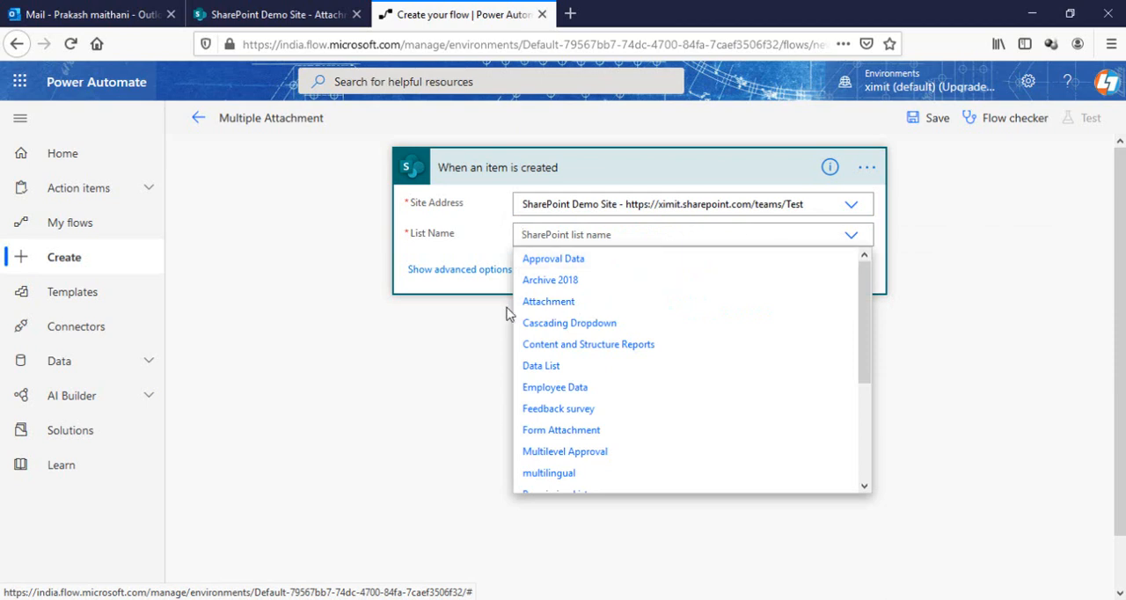
click(548, 302)
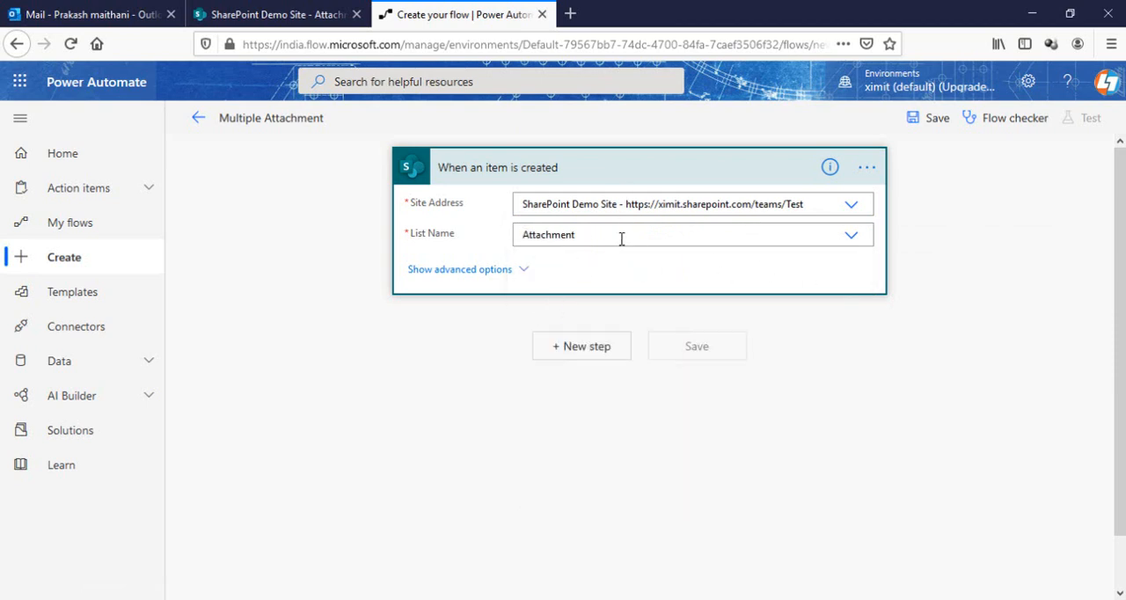
click(261, 13)
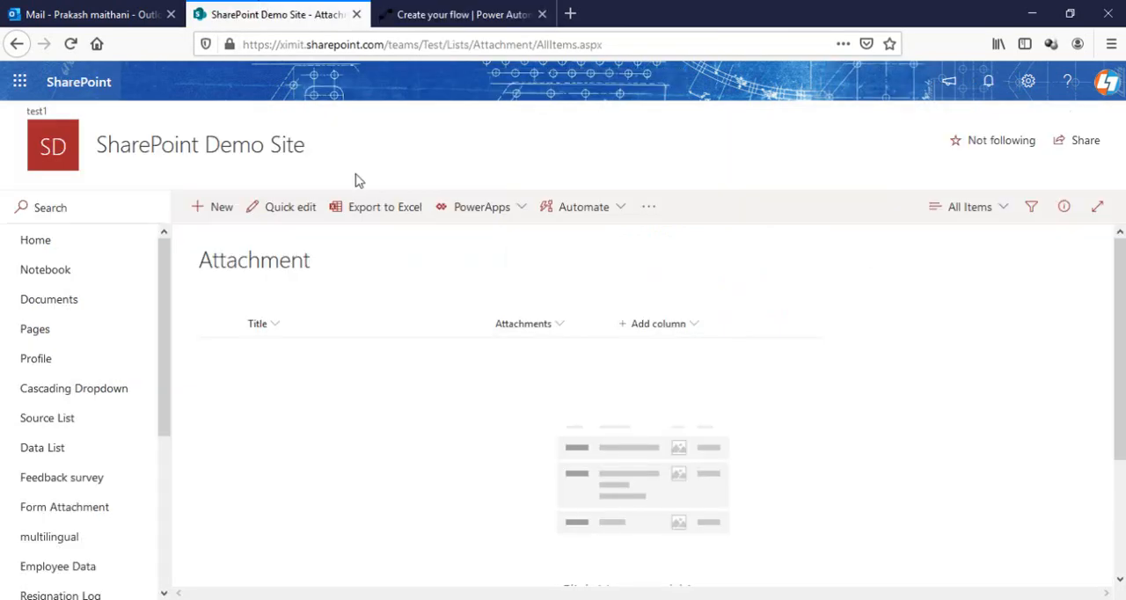
click(437, 11)
Add the SharePoint action Get attachments after the trigger
click(586, 346)
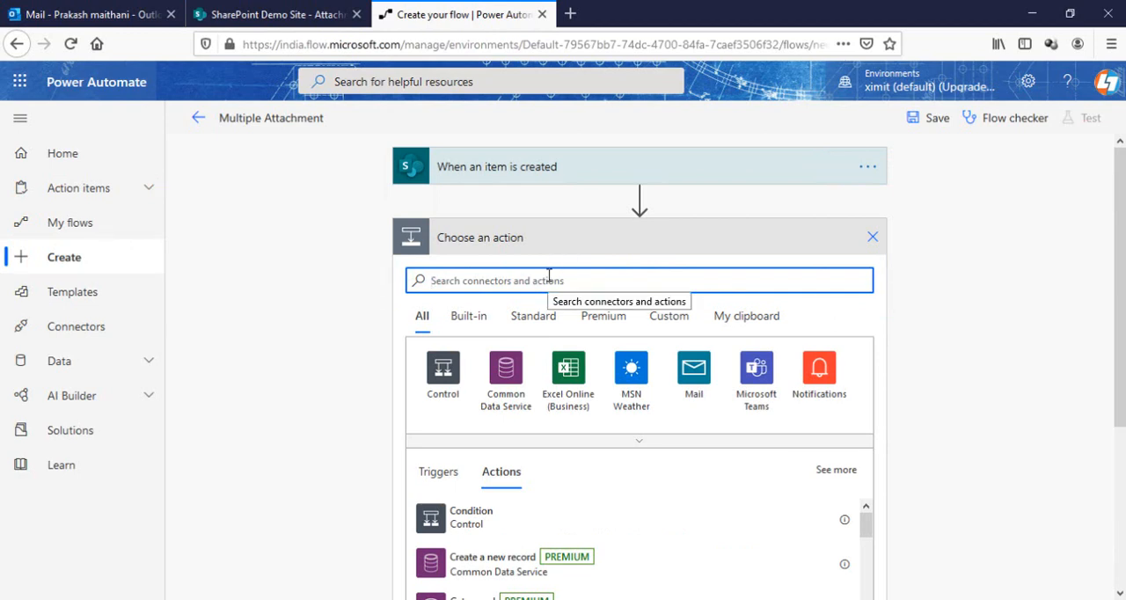
text(share)
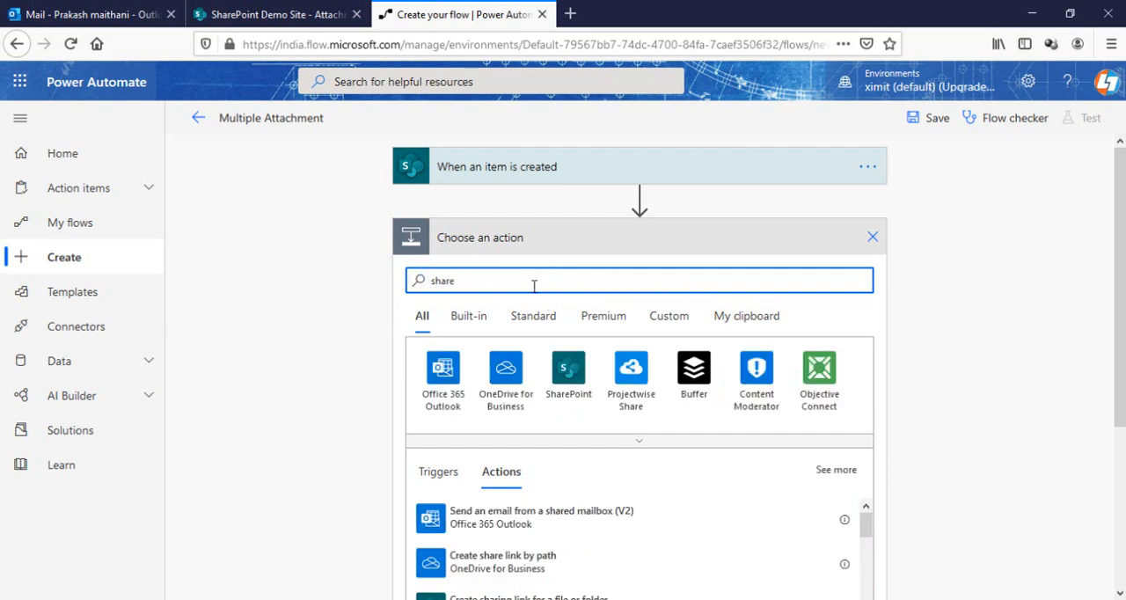
click(571, 387)
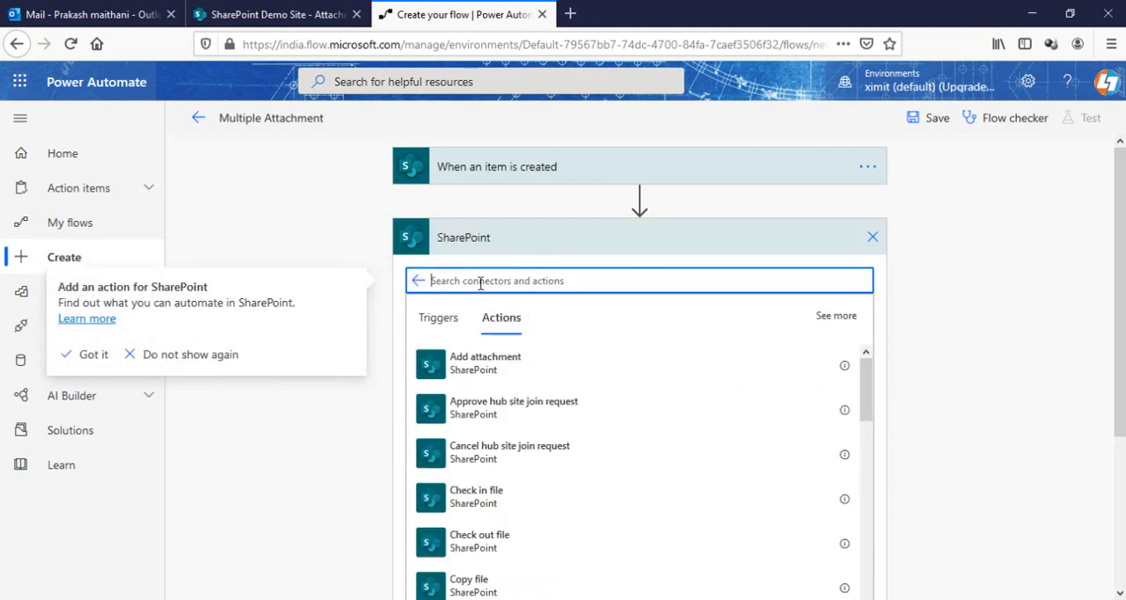
text(get att)
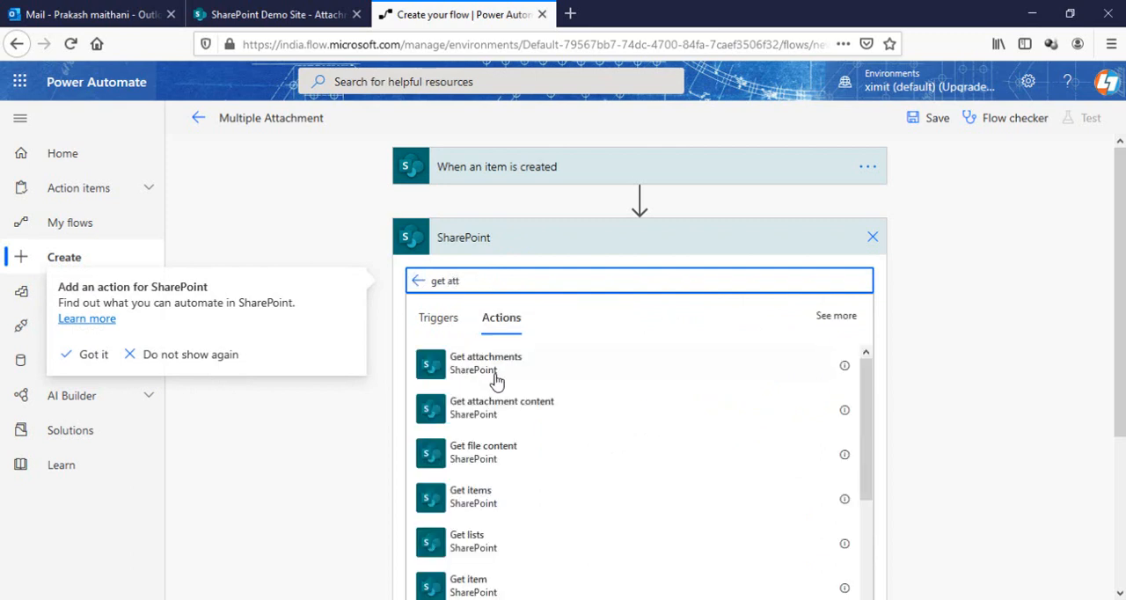
click(497, 367)
Configure Get attachments with the SharePoint Demo Site, the Attachment list and the trigger's dynamic ID value as Id
click(665, 273)
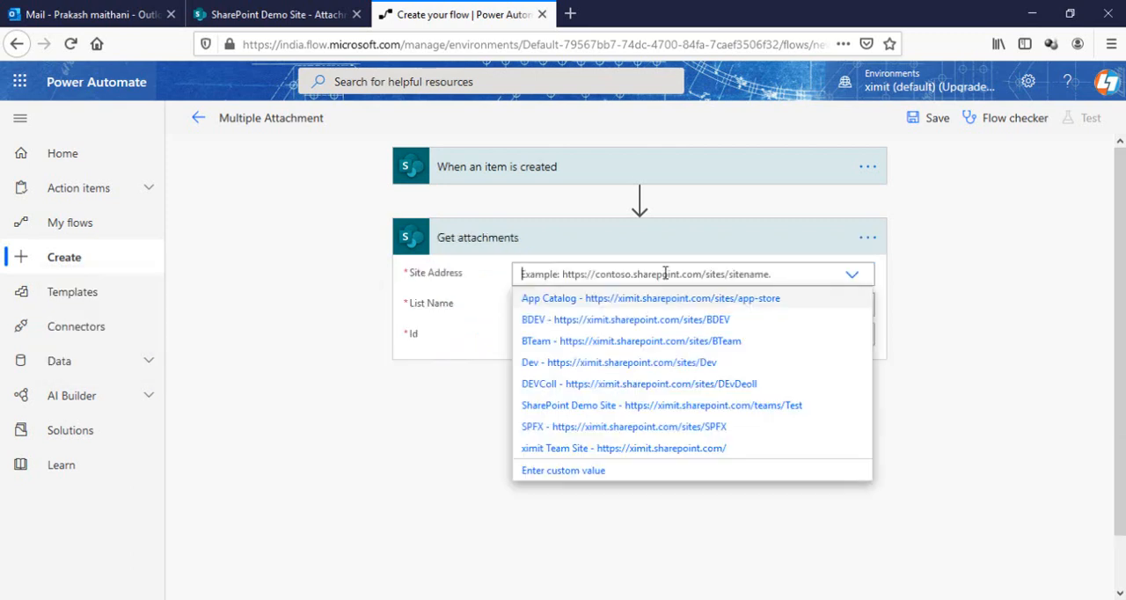
click(761, 415)
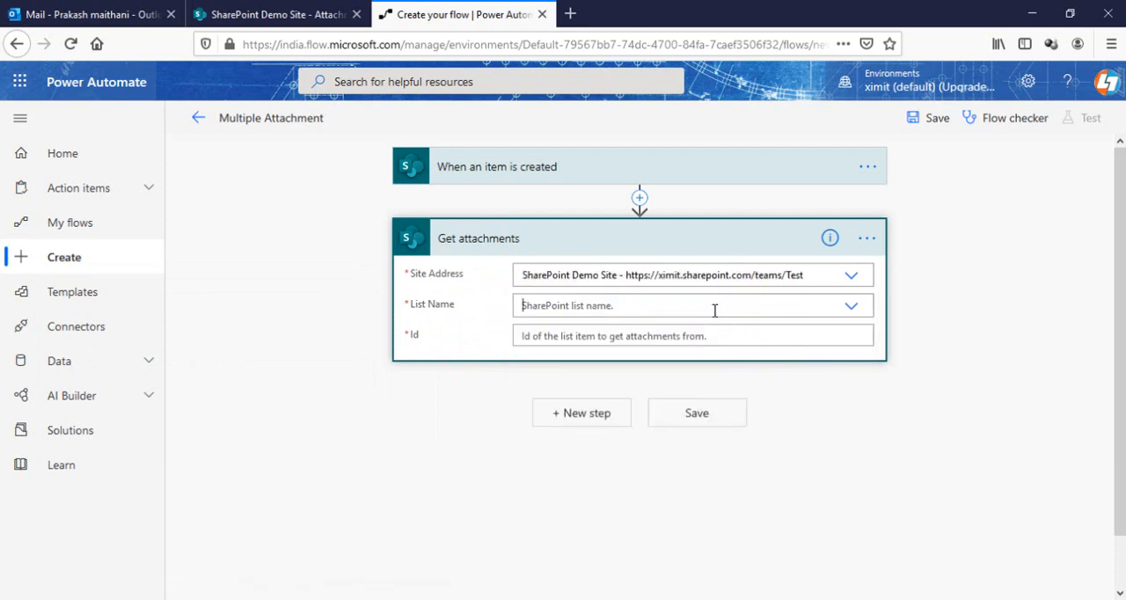
click(714, 309)
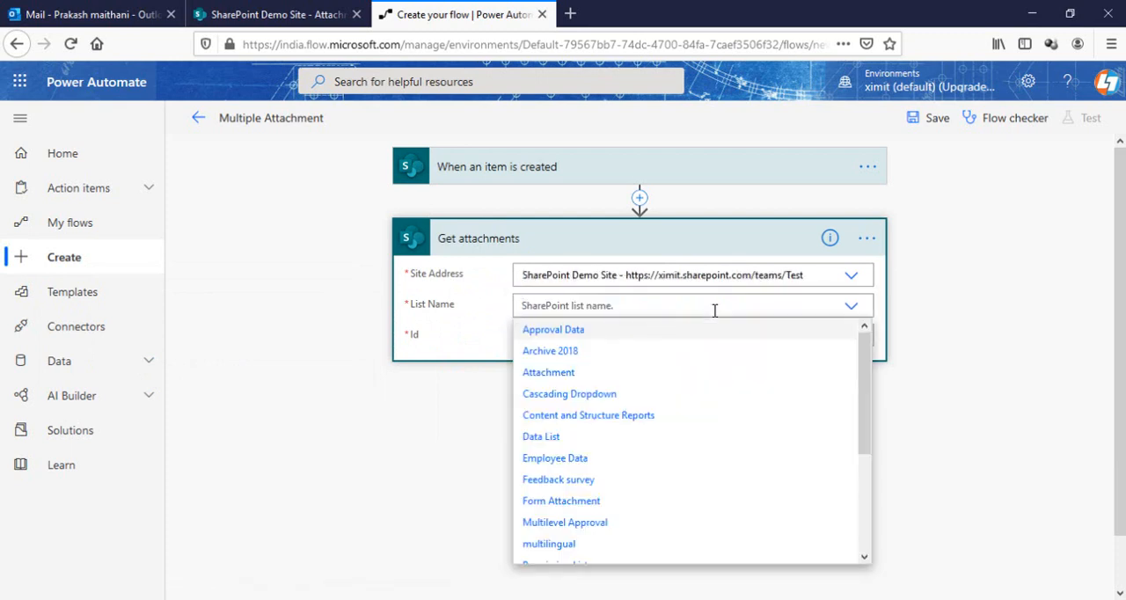
click(588, 373)
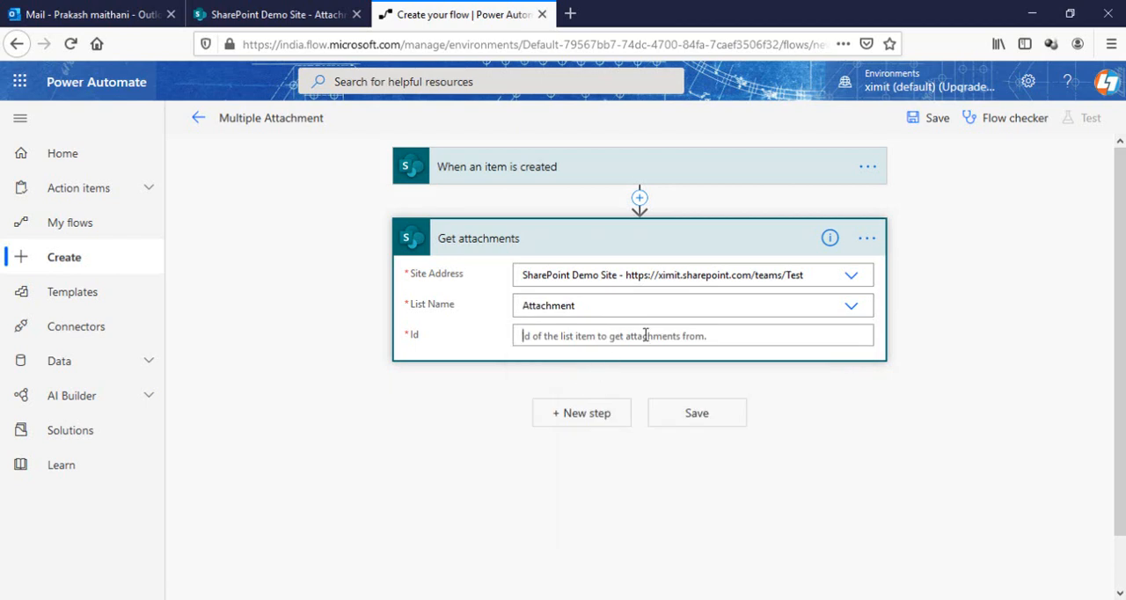
click(939, 413)
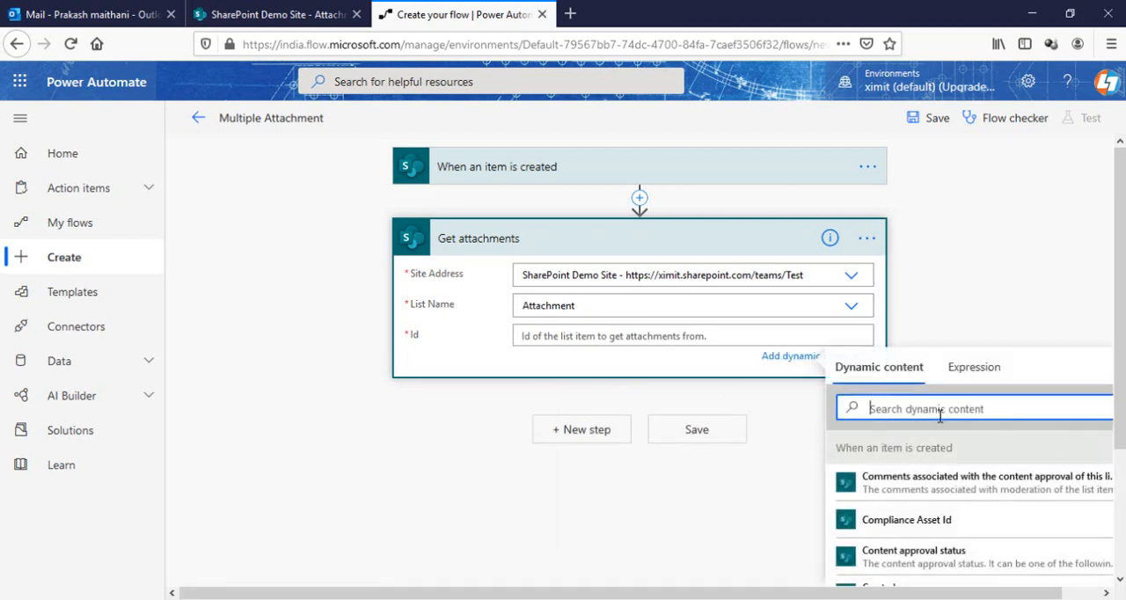
text(id)
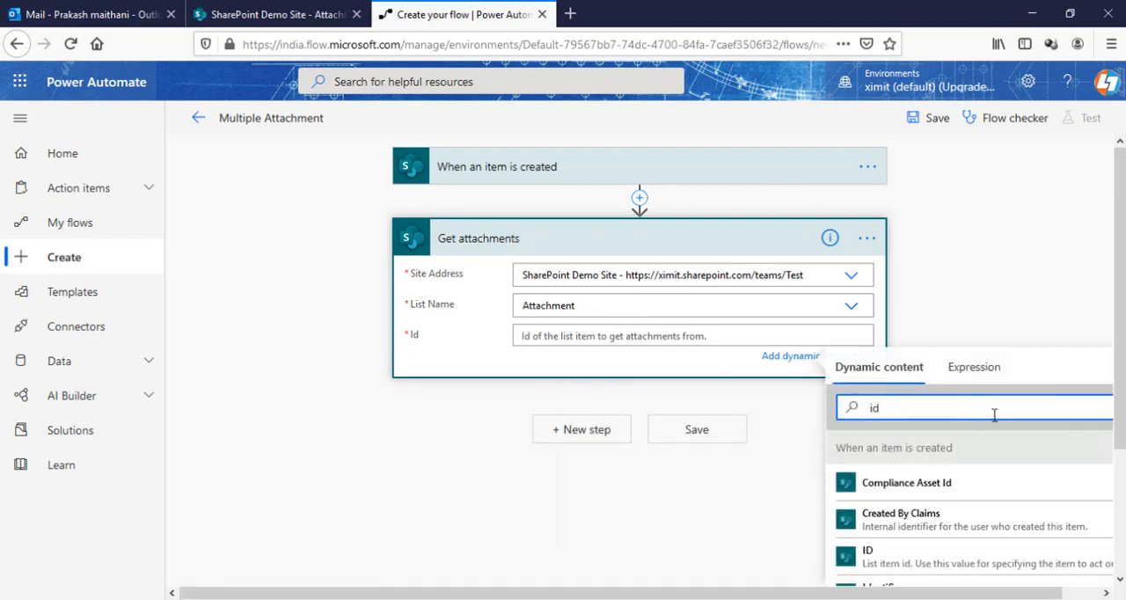
click(899, 560)
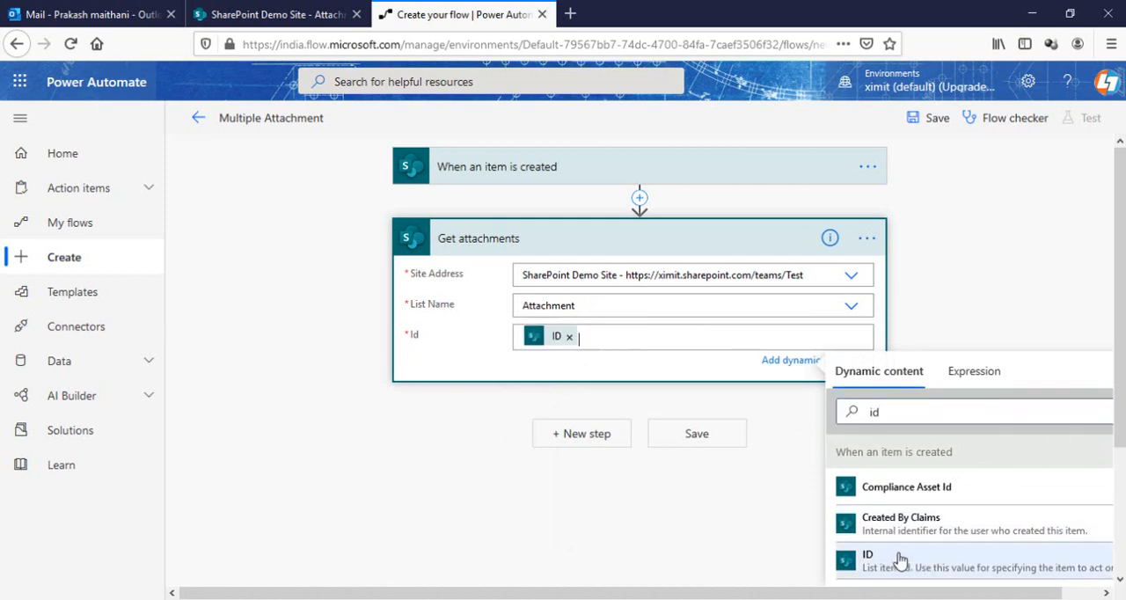
click(967, 229)
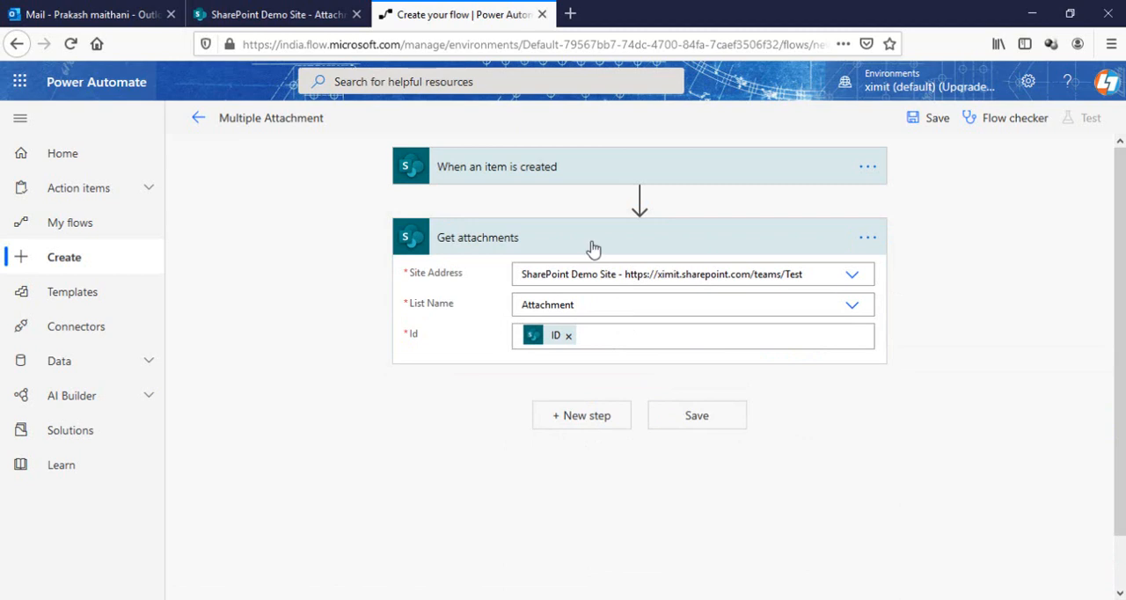
Add an Initialize variable action after Get attachments
click(610, 414)
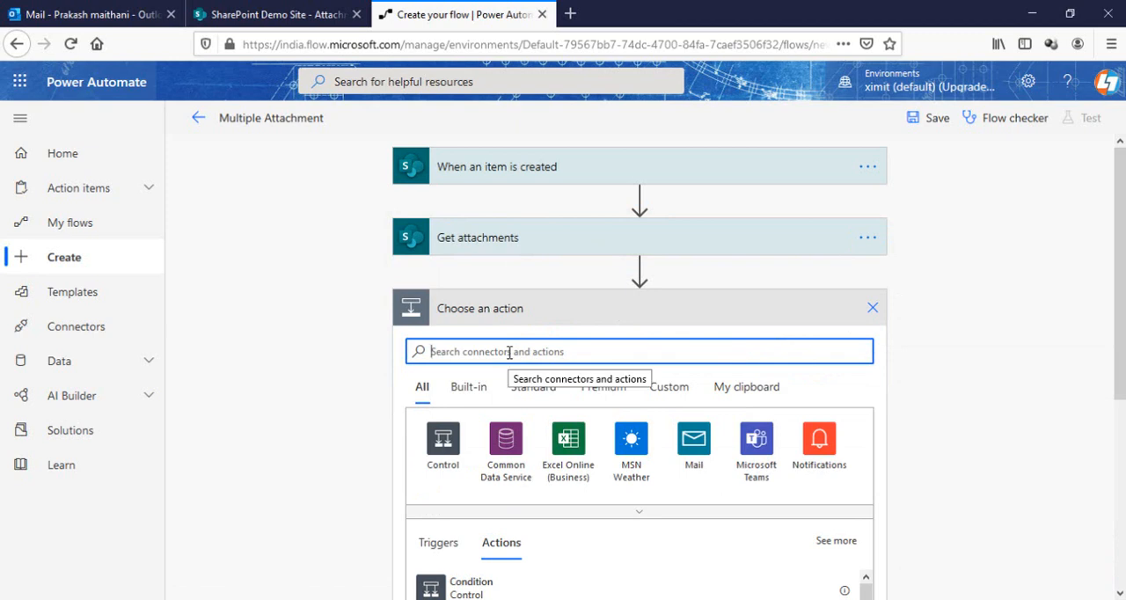
text(var)
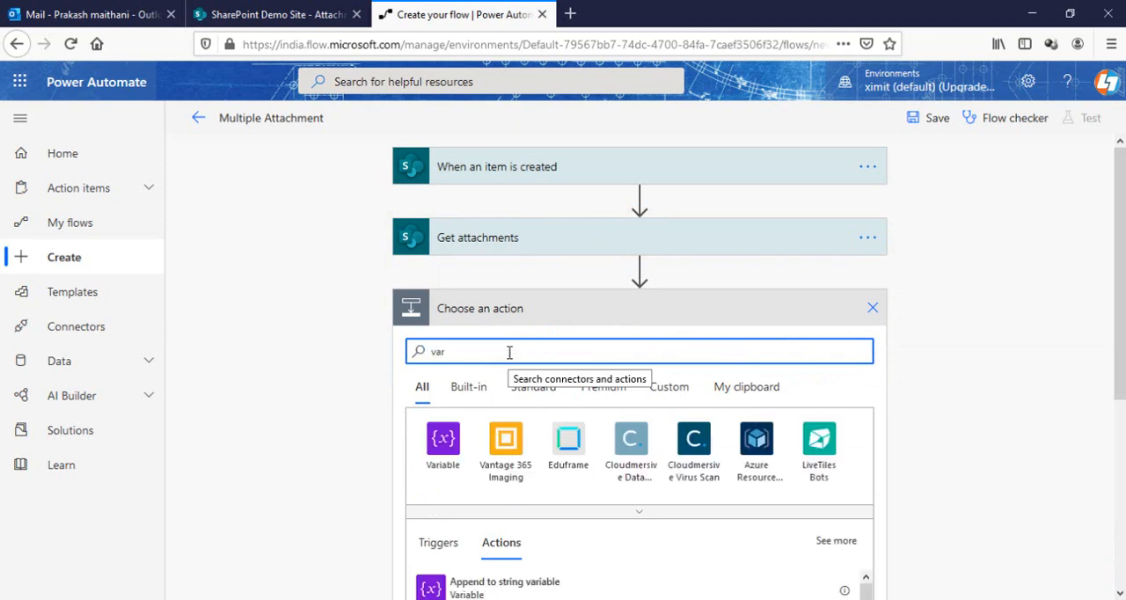
click(443, 451)
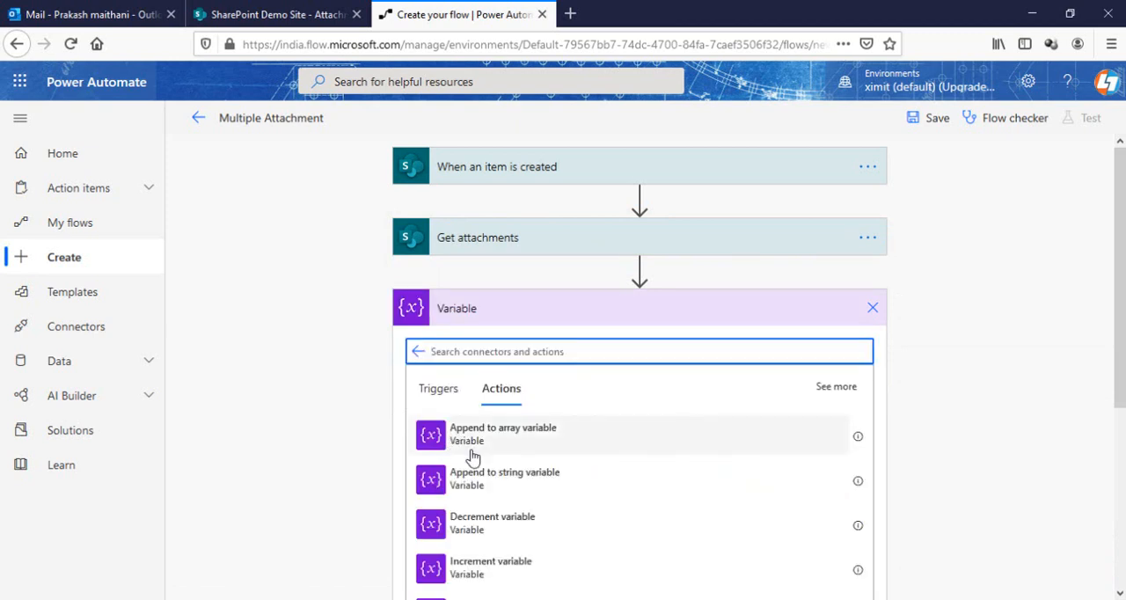
scroll(569, 465, down, 4)
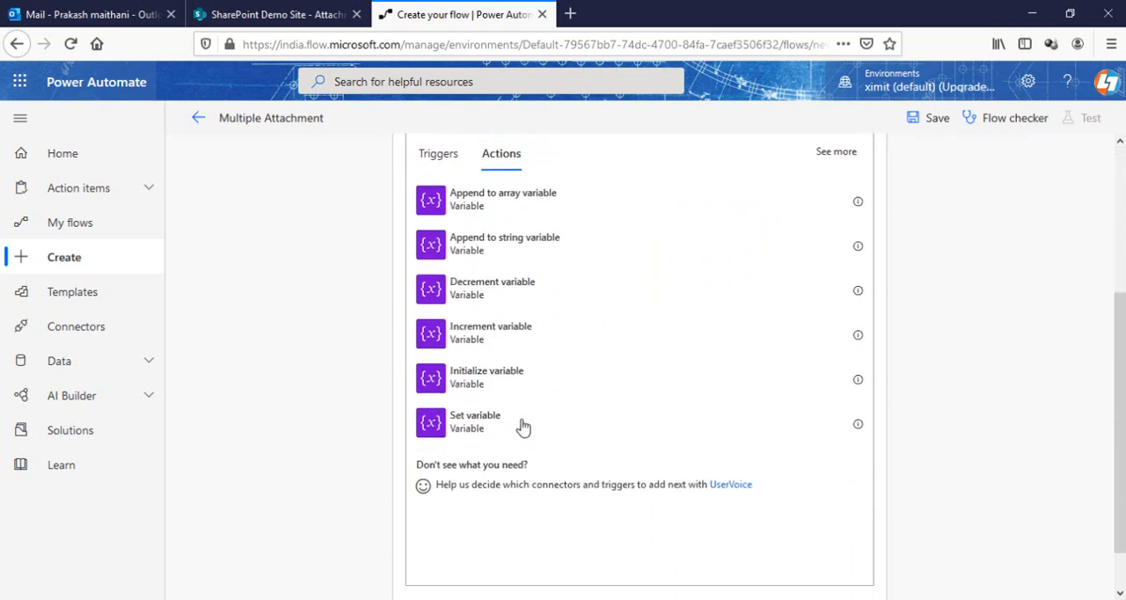
click(472, 378)
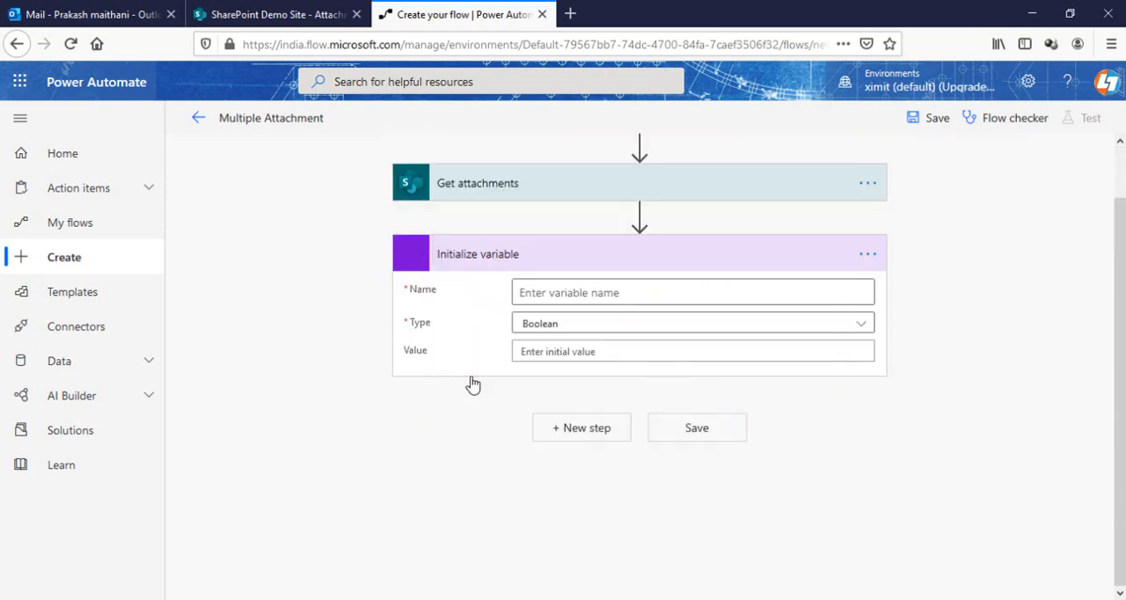
Name the variable Multiple Attachment, set its type to Array and collapse the action
click(586, 293)
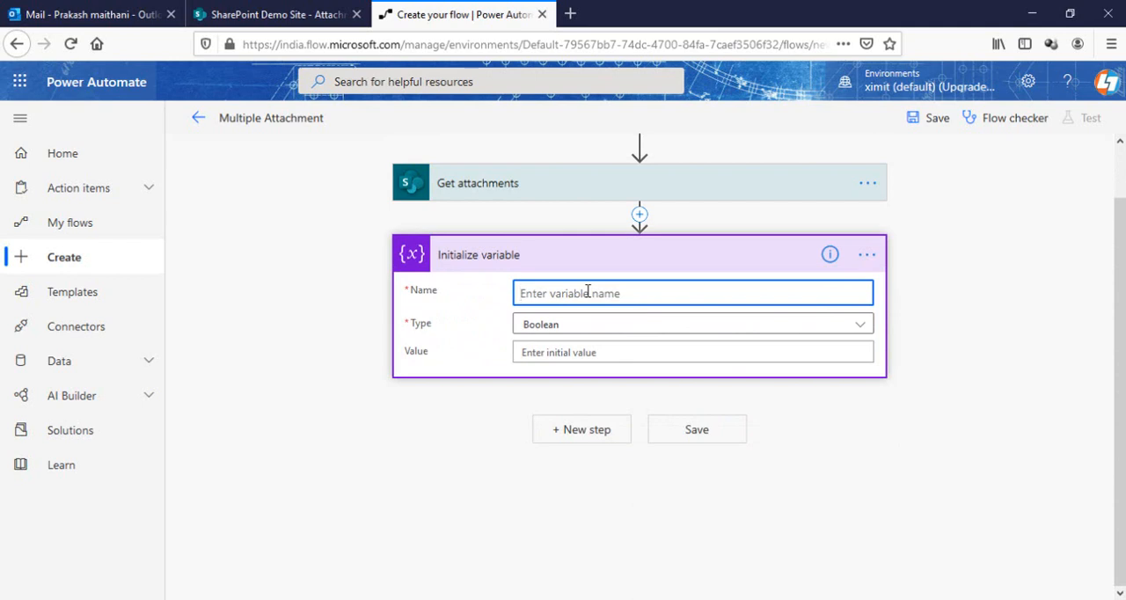
text(Multiple Attachment)
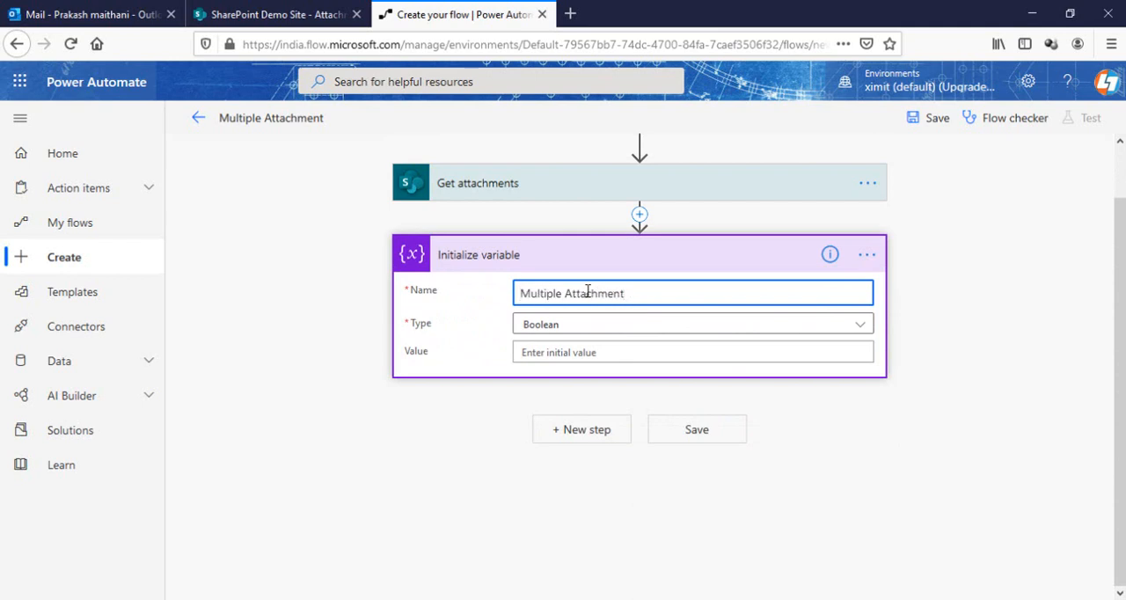
click(573, 324)
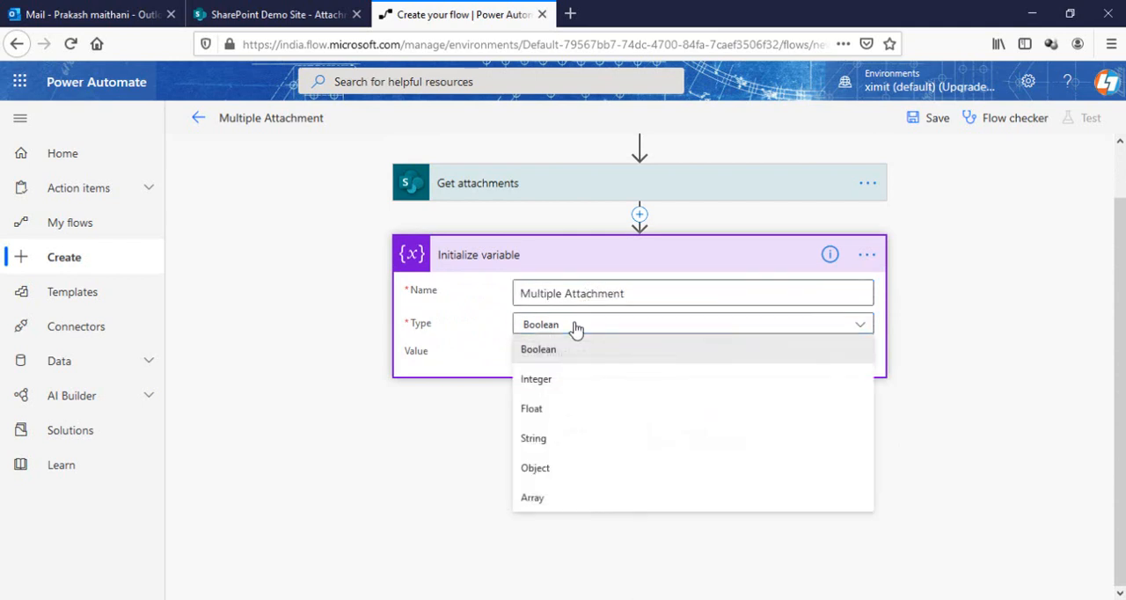
click(532, 497)
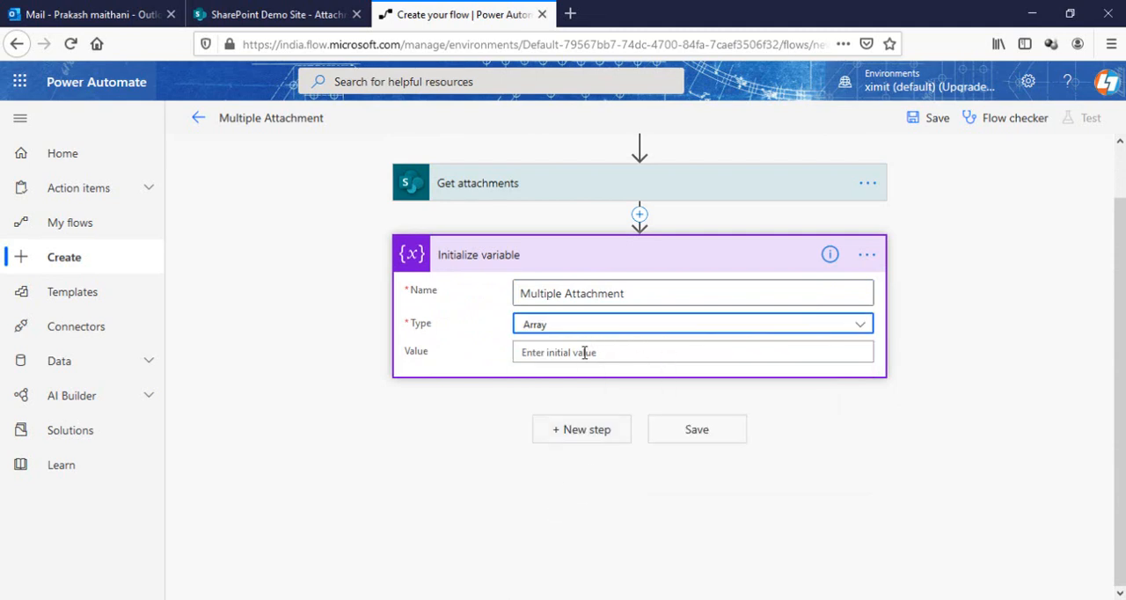
click(673, 256)
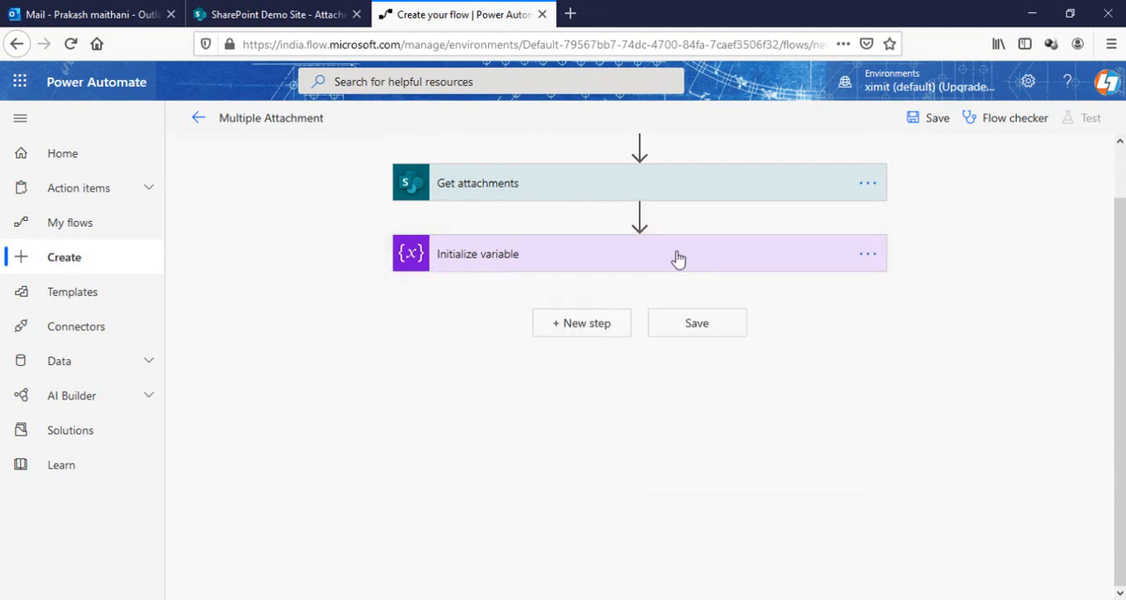
Add an Apply to each control after Initialize variable, using the Body output of Get attachments as its input
click(569, 325)
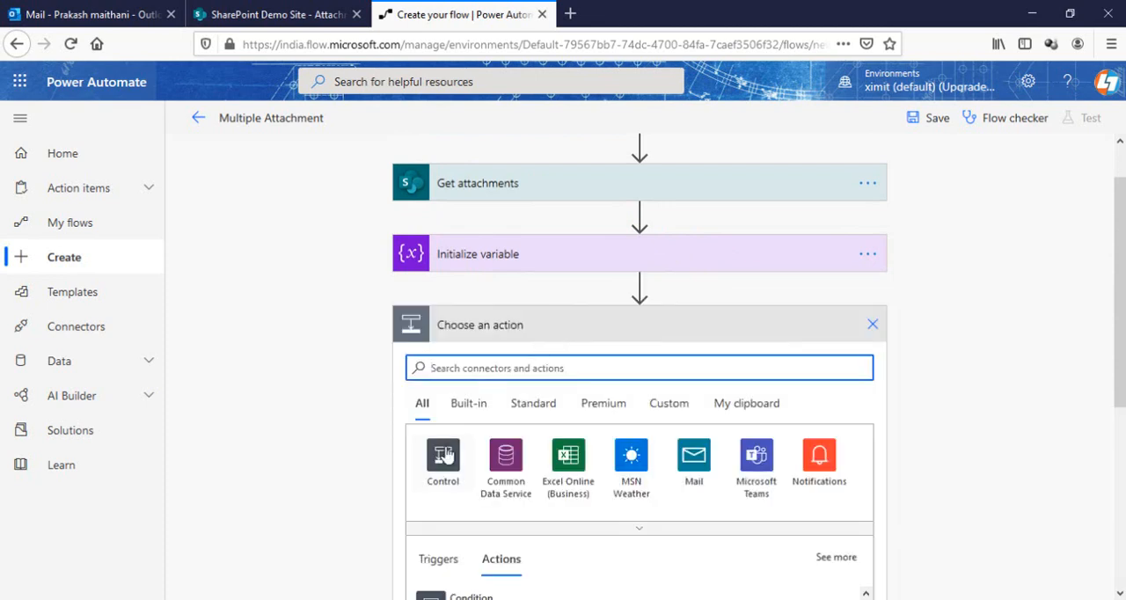
click(450, 451)
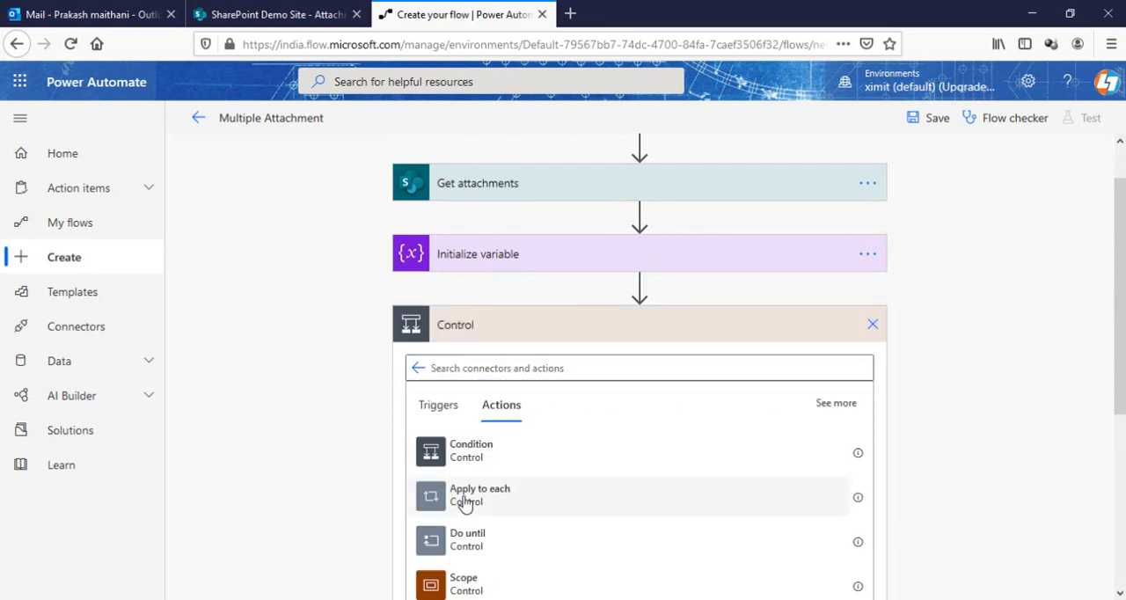
click(462, 498)
click(547, 384)
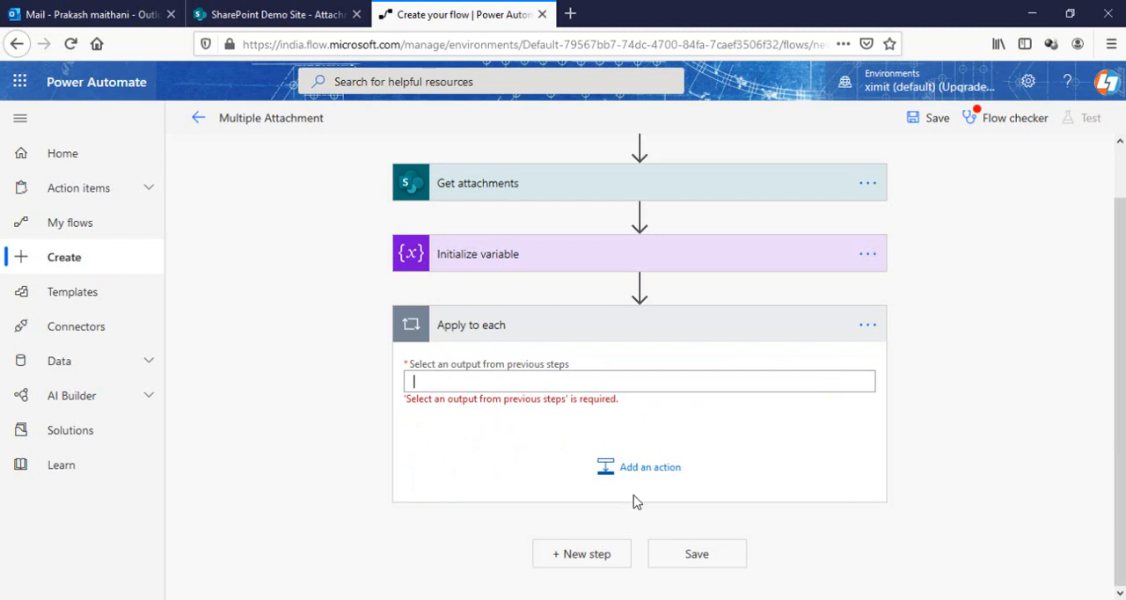
drag(750, 595, 791, 594)
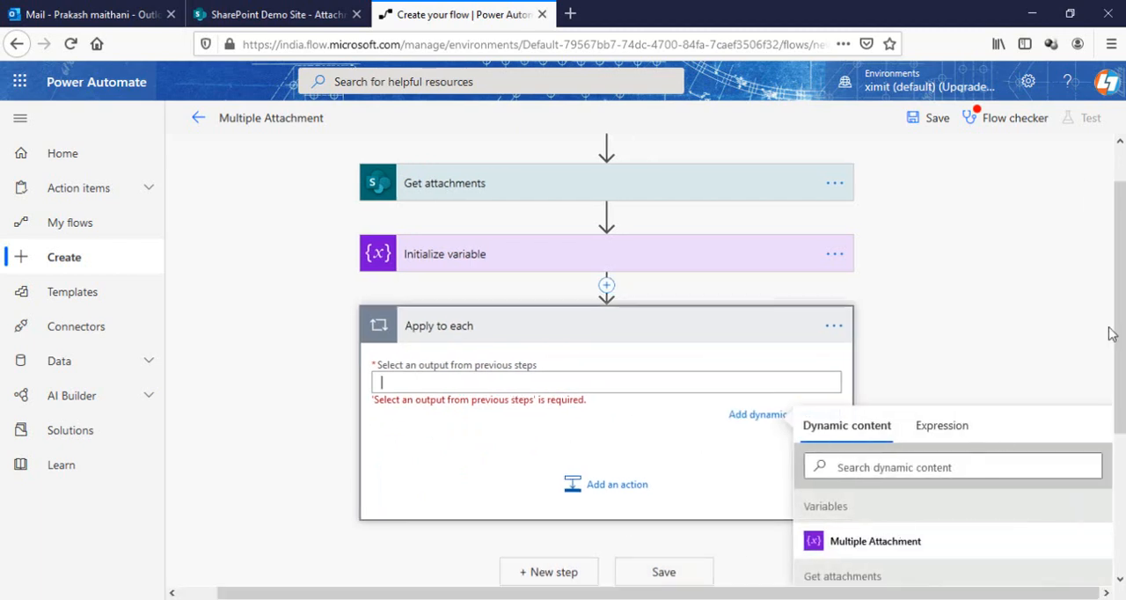
scroll(1112, 332, down, 3)
click(863, 390)
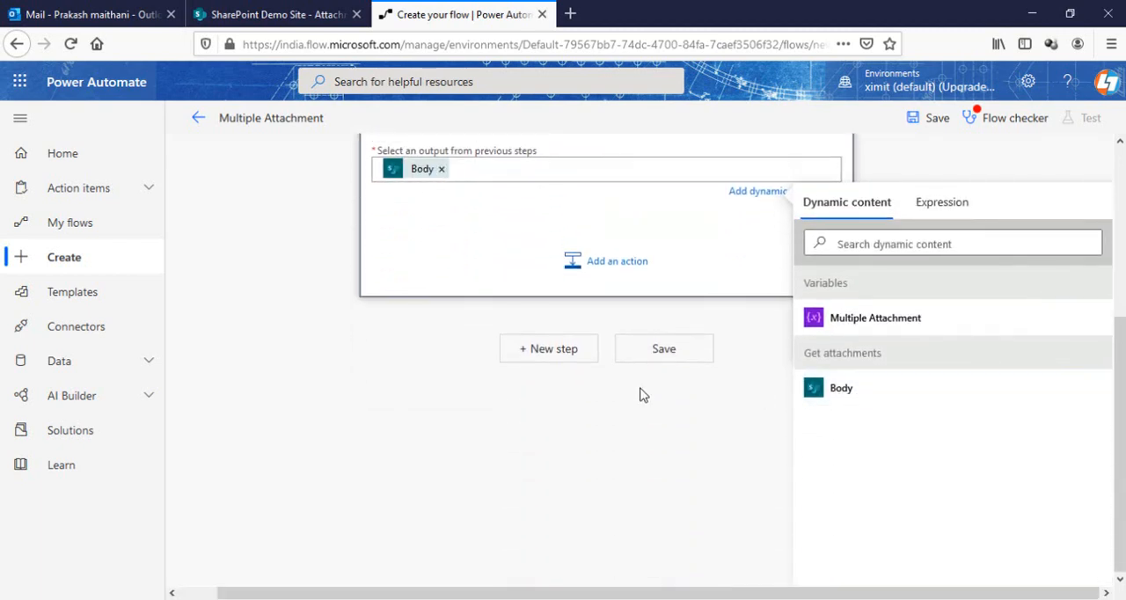
Add the SharePoint action Get attachment content inside the Apply to each loop
click(616, 261)
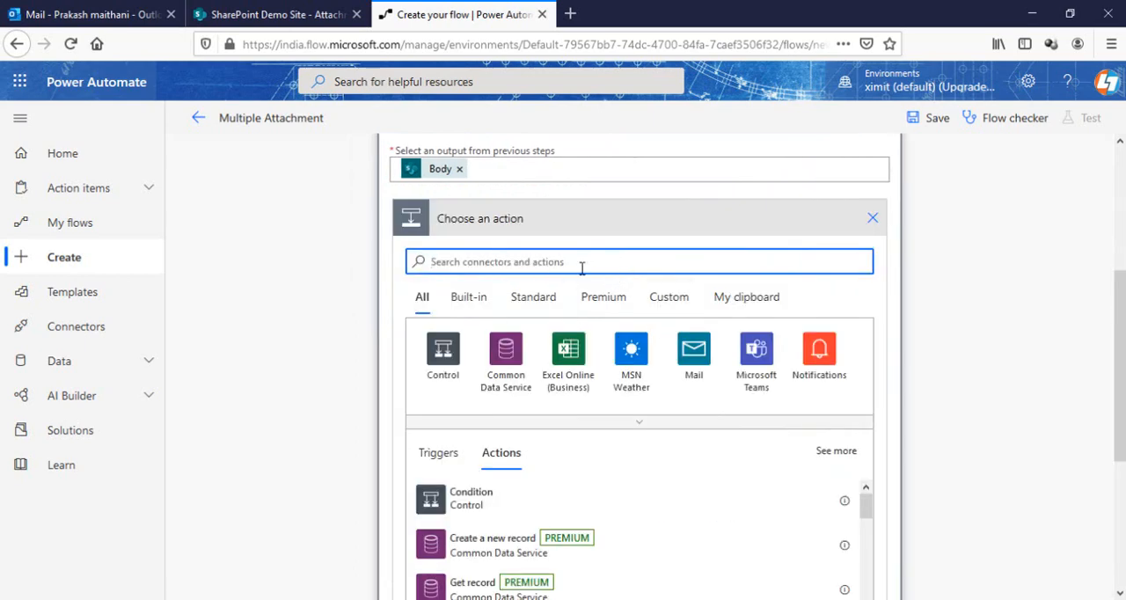
text(get)
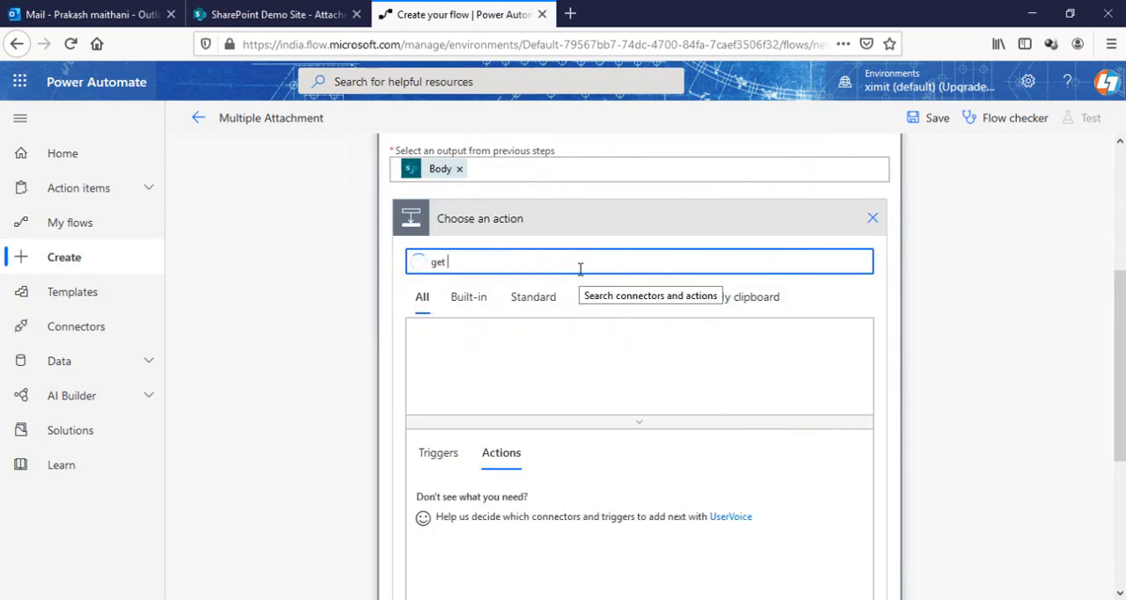
text( att)
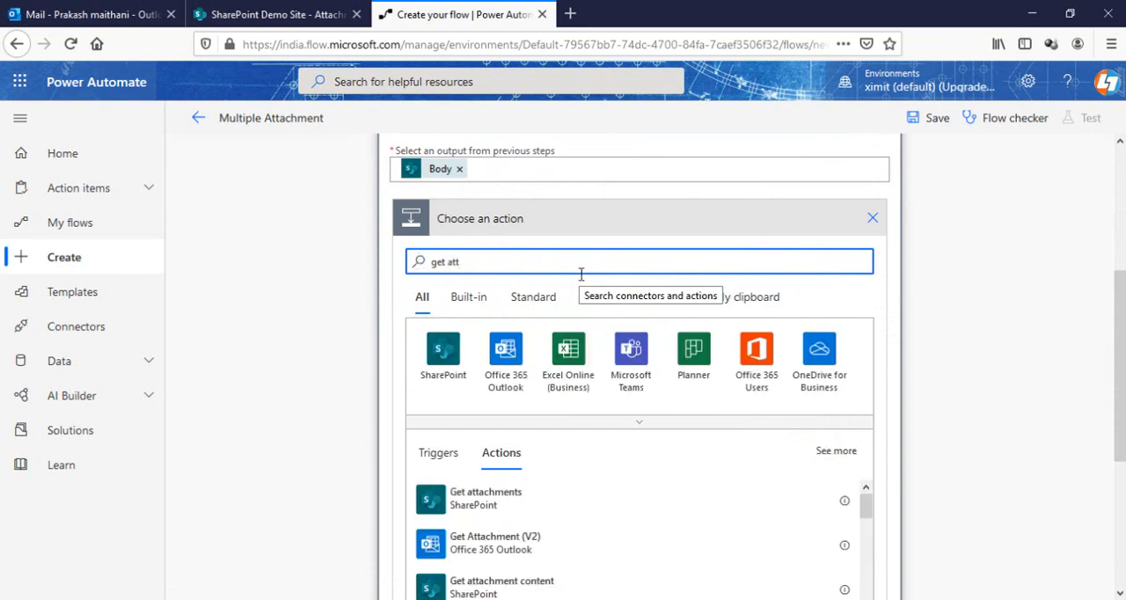
click(501, 584)
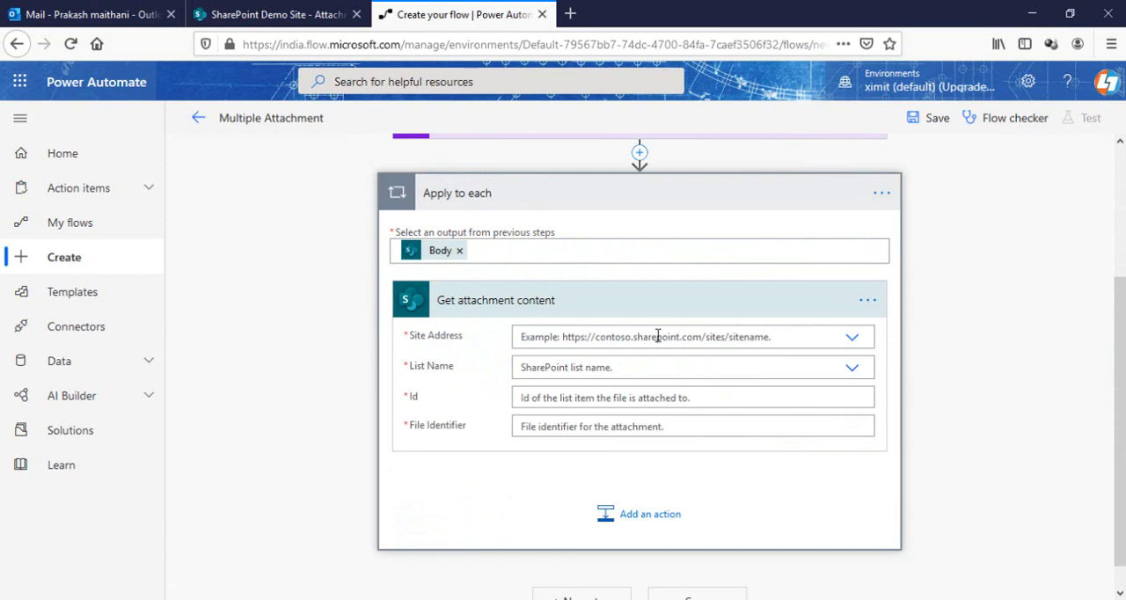
Set Get attachment content to use the SharePoint Demo Site and the Attachment list
click(663, 337)
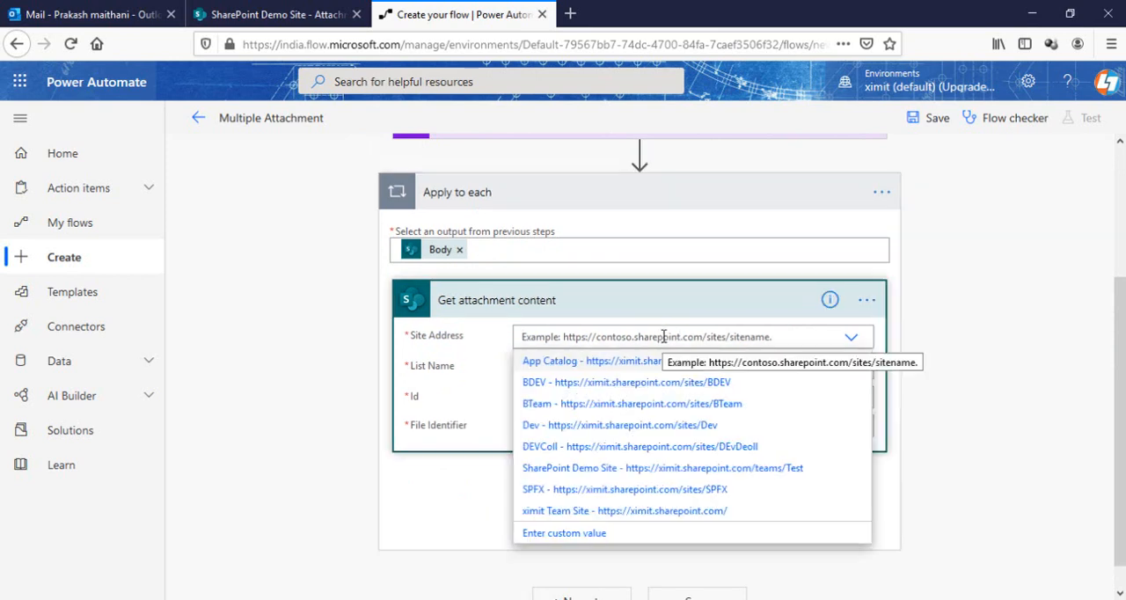
click(774, 468)
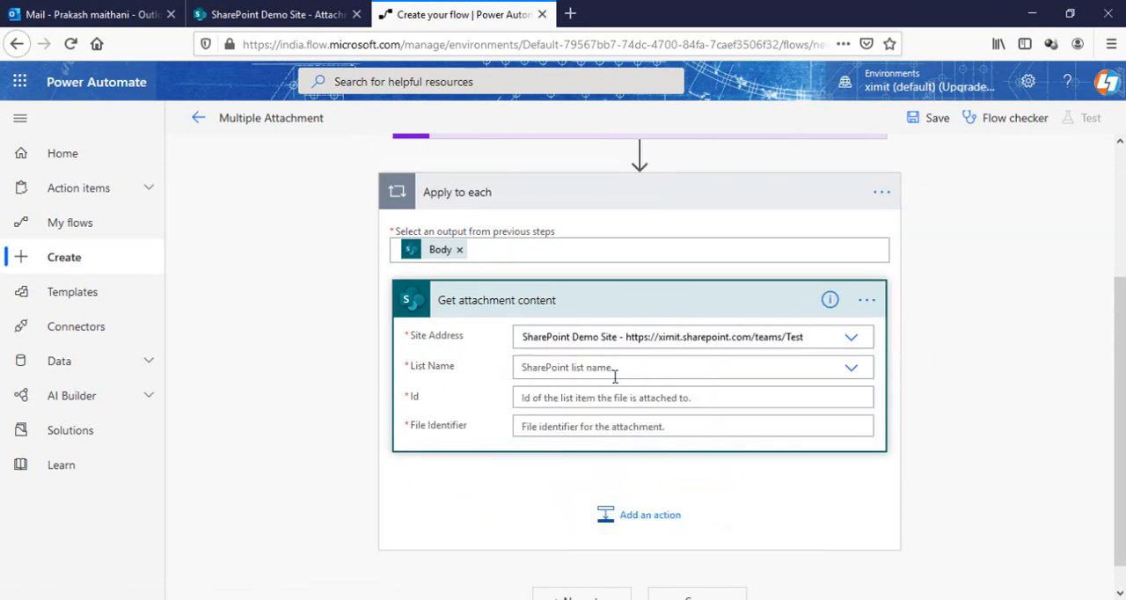
click(673, 370)
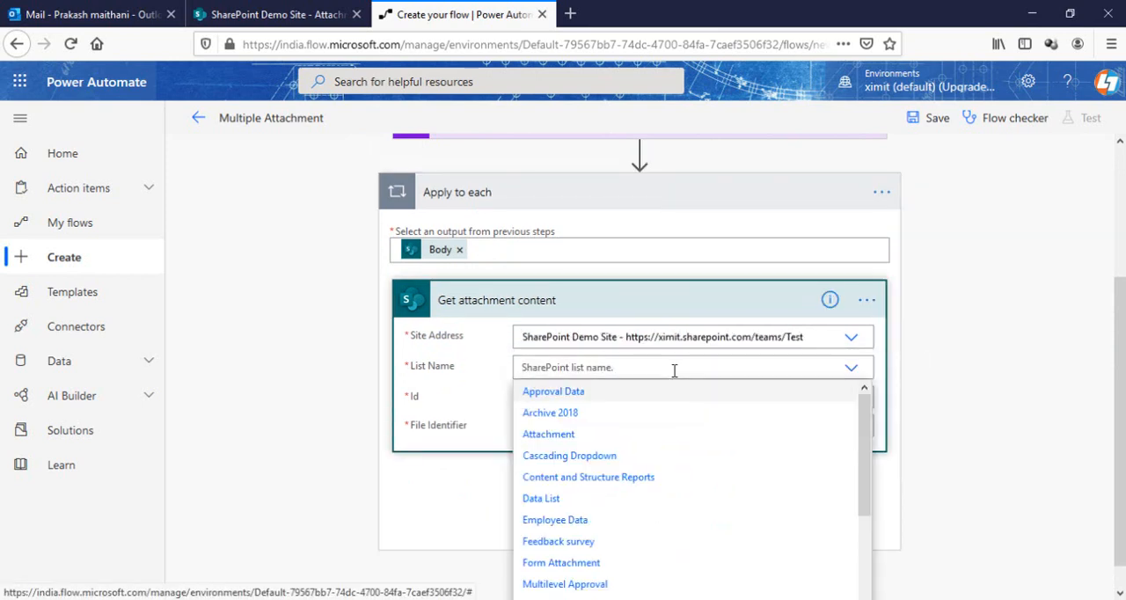
click(549, 435)
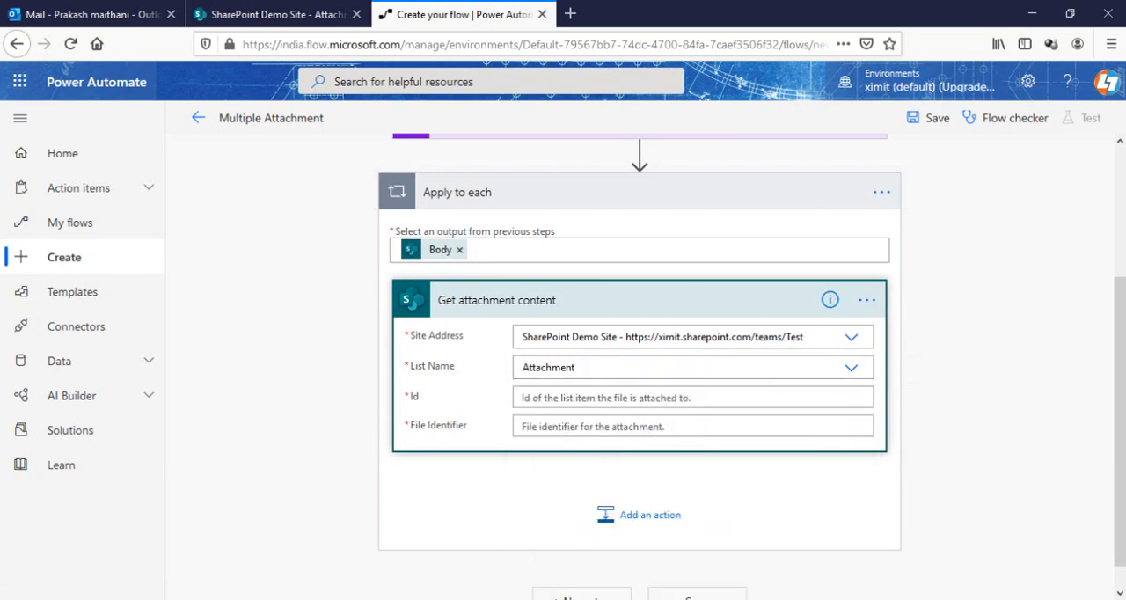
Fill Id with the trigger's ID and File Identifier with the Id from Get attachments, and collapse the Get attachment content action
scroll(684, 426, down, 1)
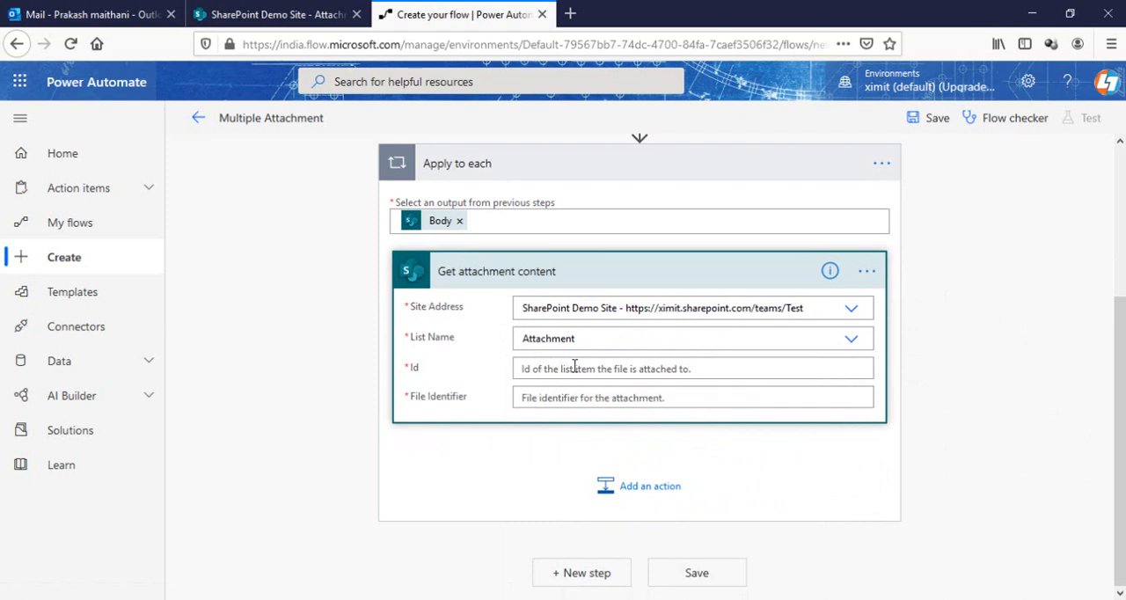
click(573, 368)
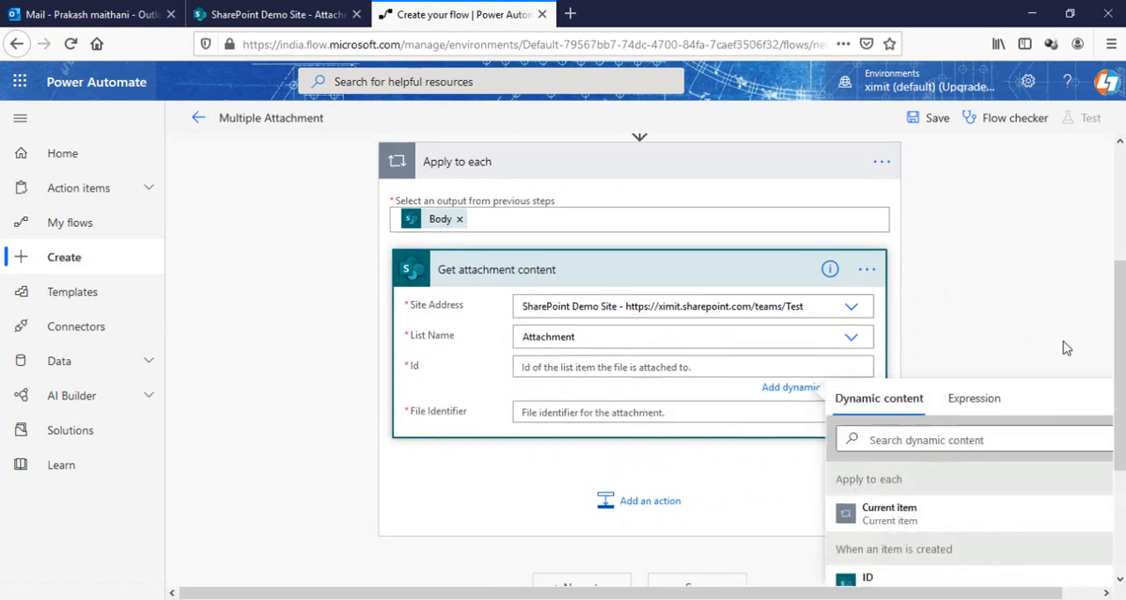
scroll(847, 379, down, 2)
click(842, 393)
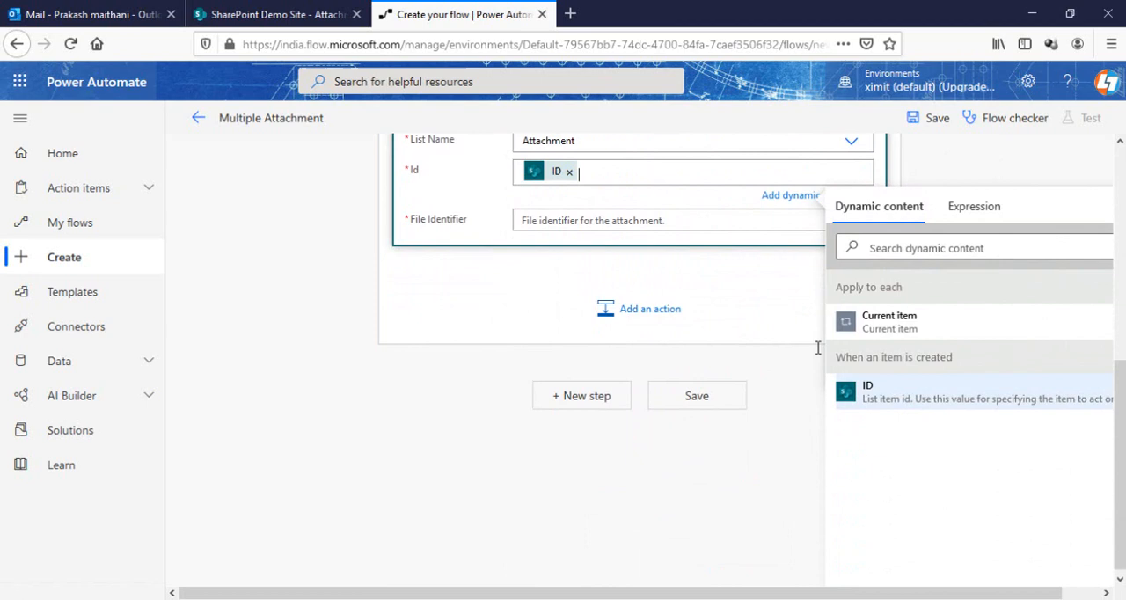
click(563, 221)
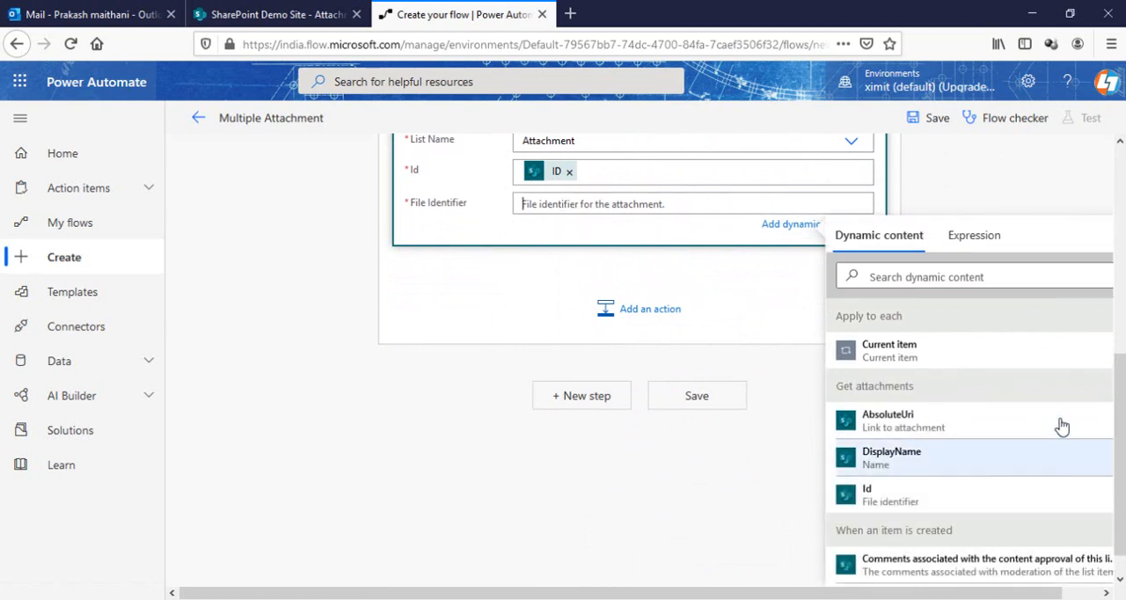
click(890, 499)
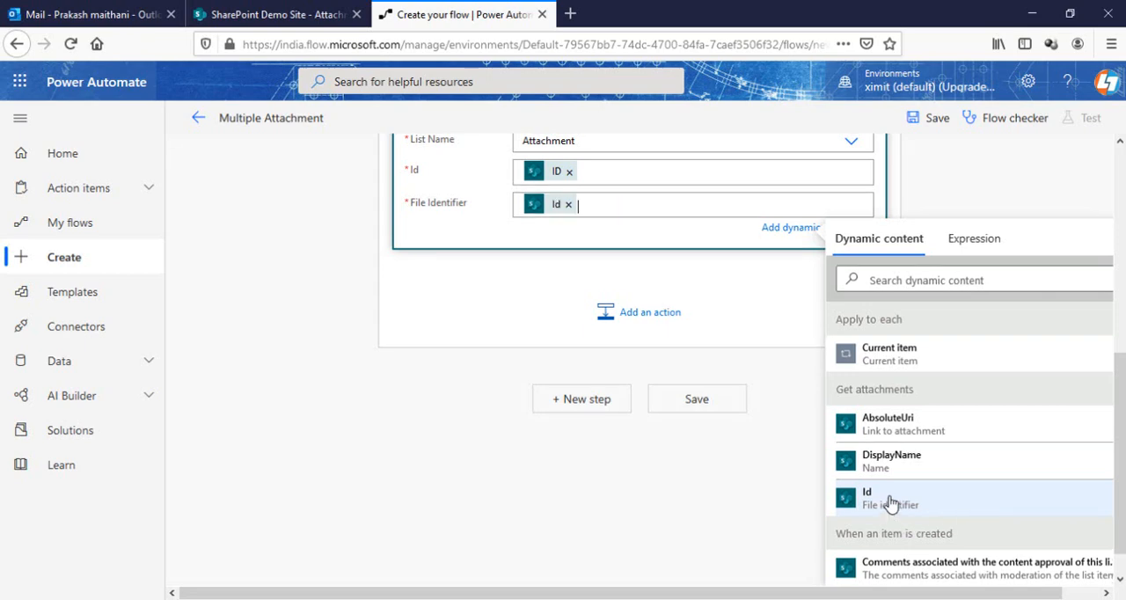
scroll(822, 264, up, 5)
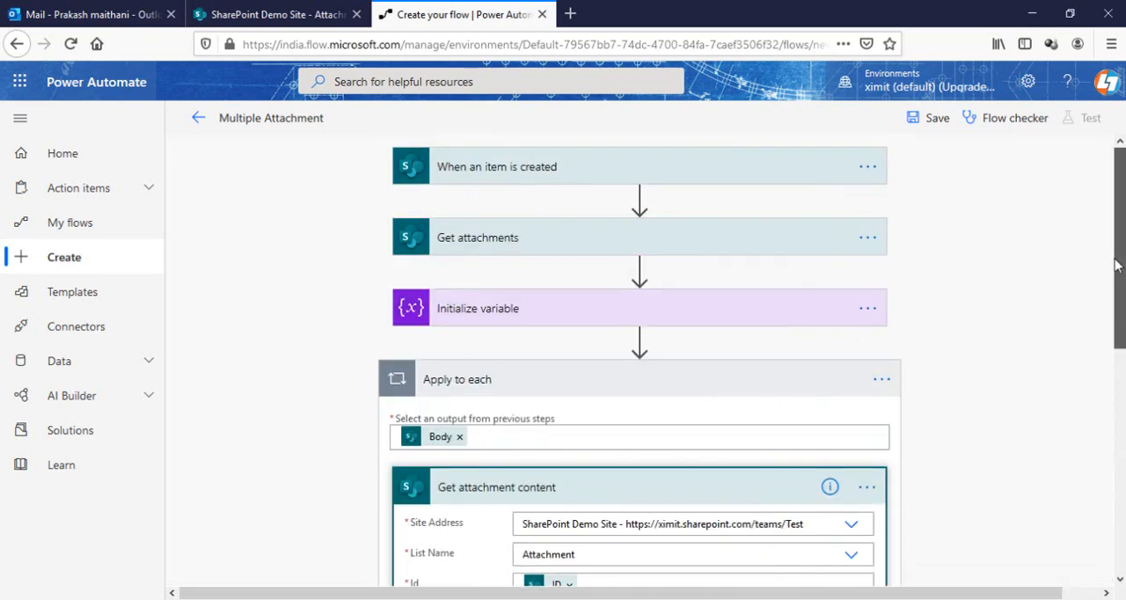
drag(1117, 257, 1111, 350)
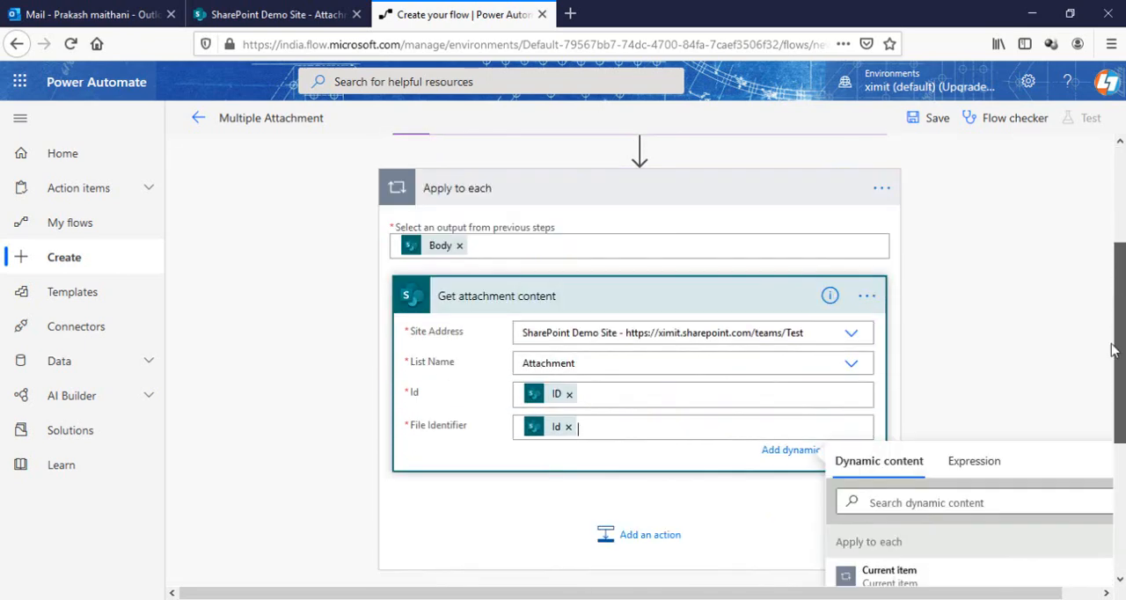
click(612, 297)
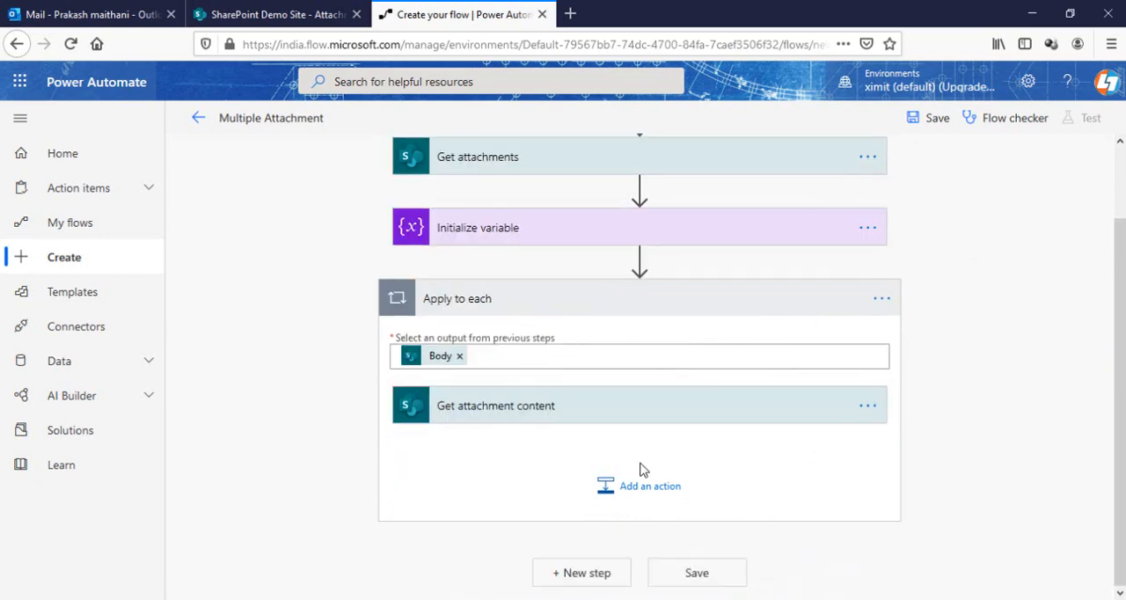
Add an Append to array variable action after Get attachment content and select the Multiple Attachment variable
click(633, 490)
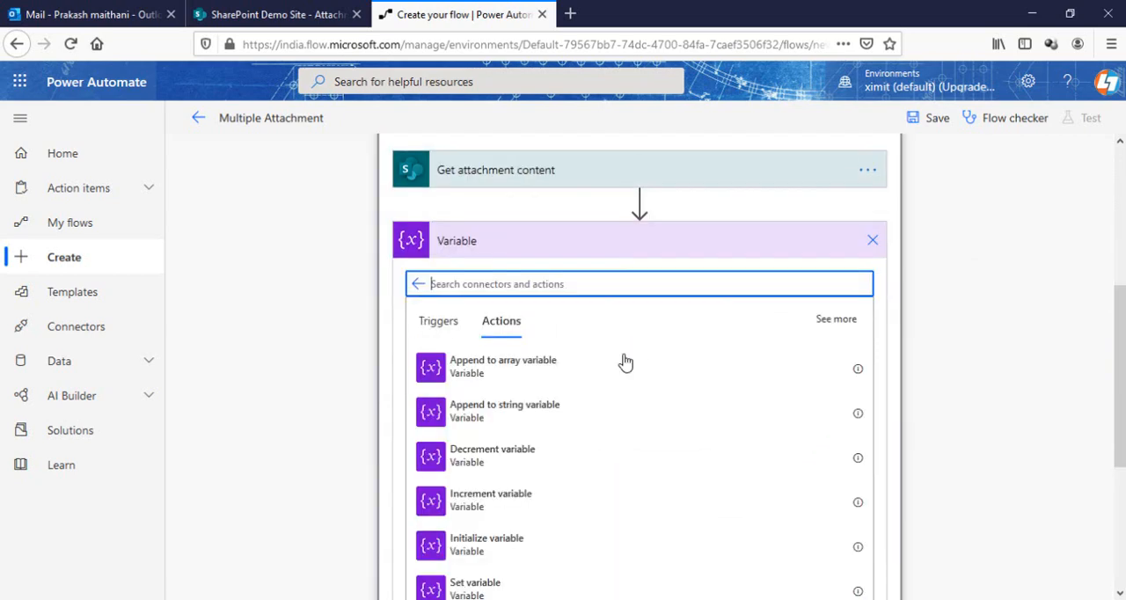
click(477, 375)
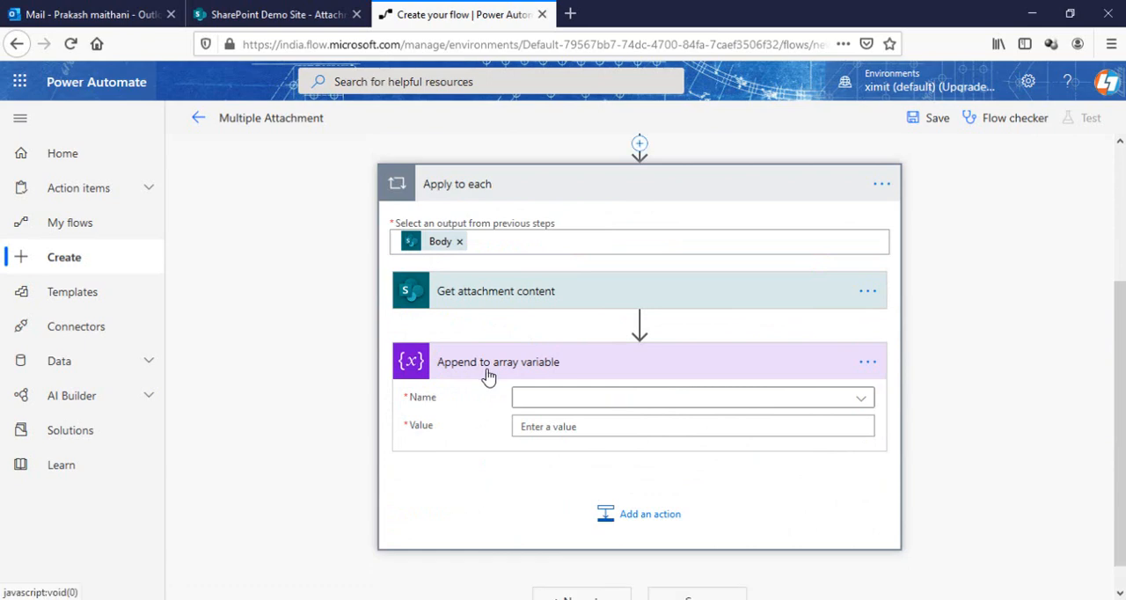
click(785, 397)
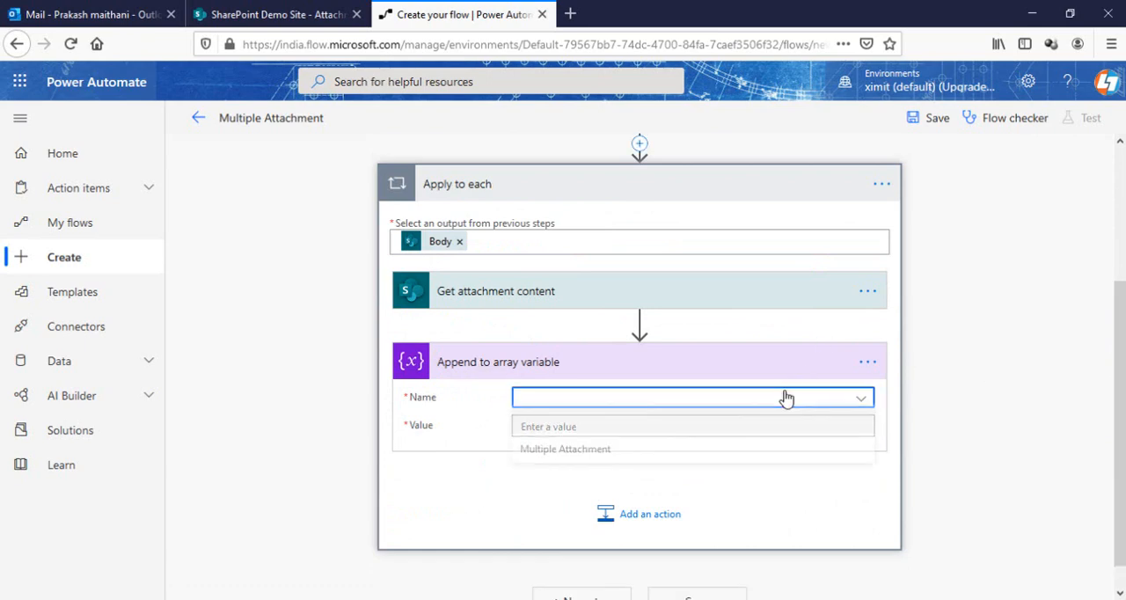
click(584, 454)
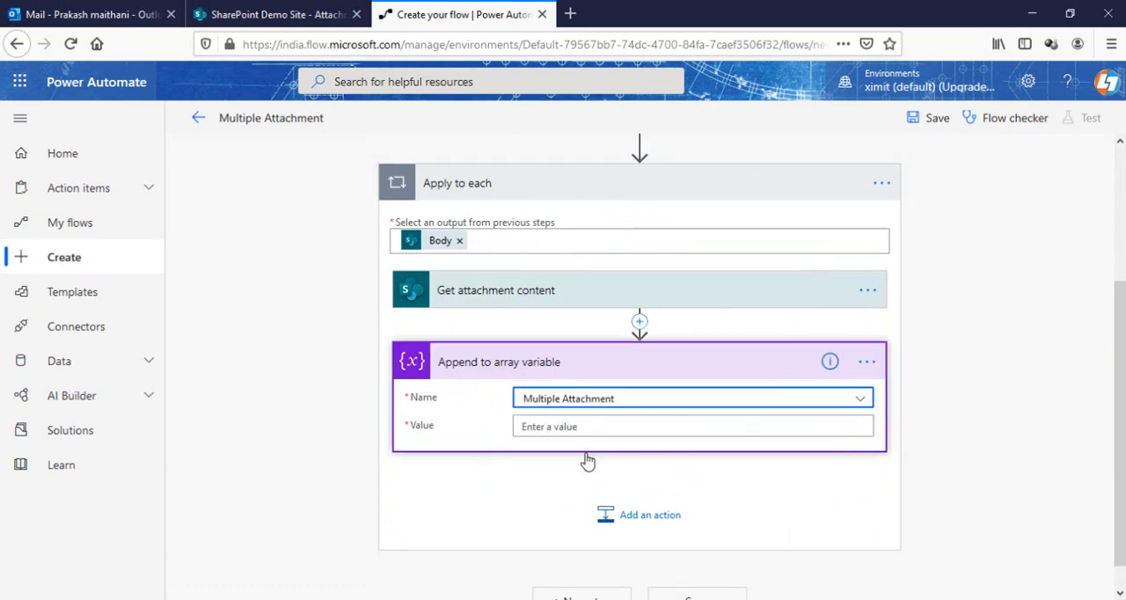
Enter a JSON object in braces as the appended value, with a "Name": key holding the DisplayName from Get attachments
click(631, 426)
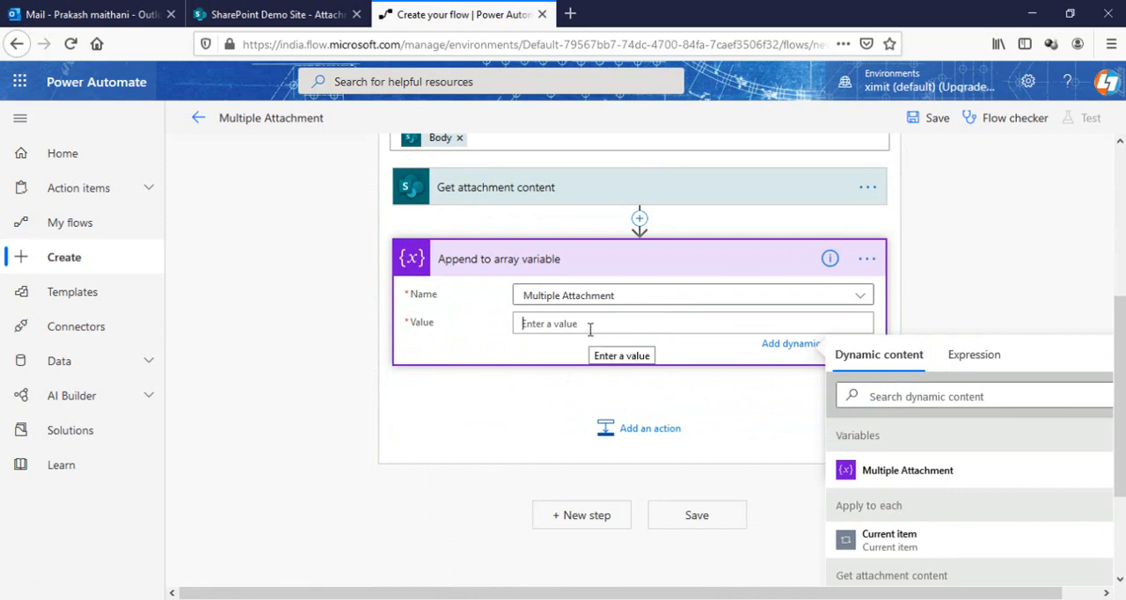
text({)
key(Return)
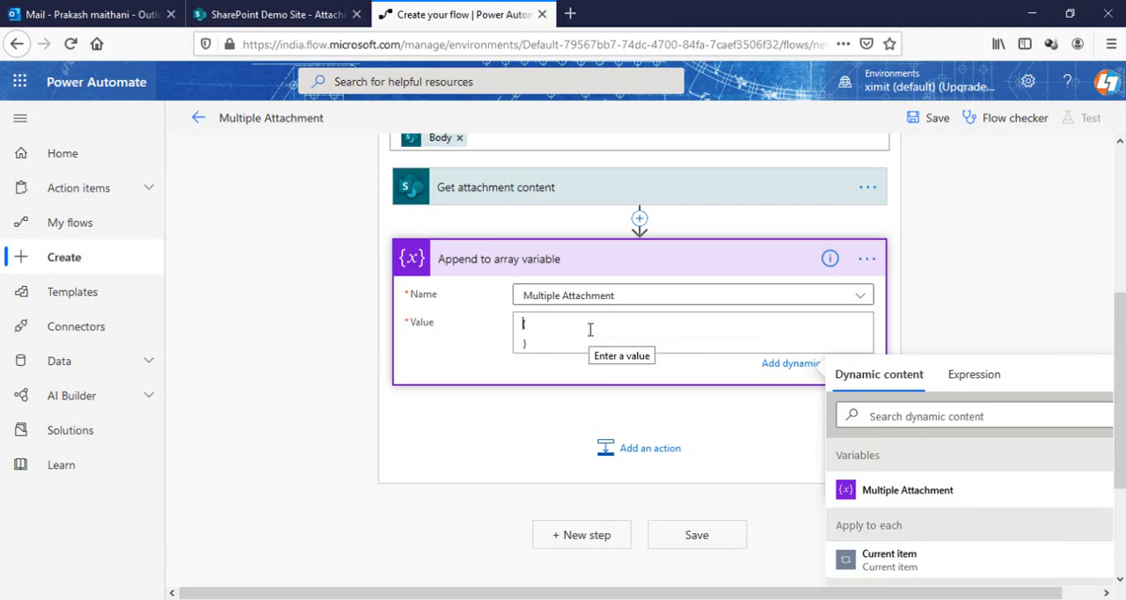
key(Return)
text("Name":)
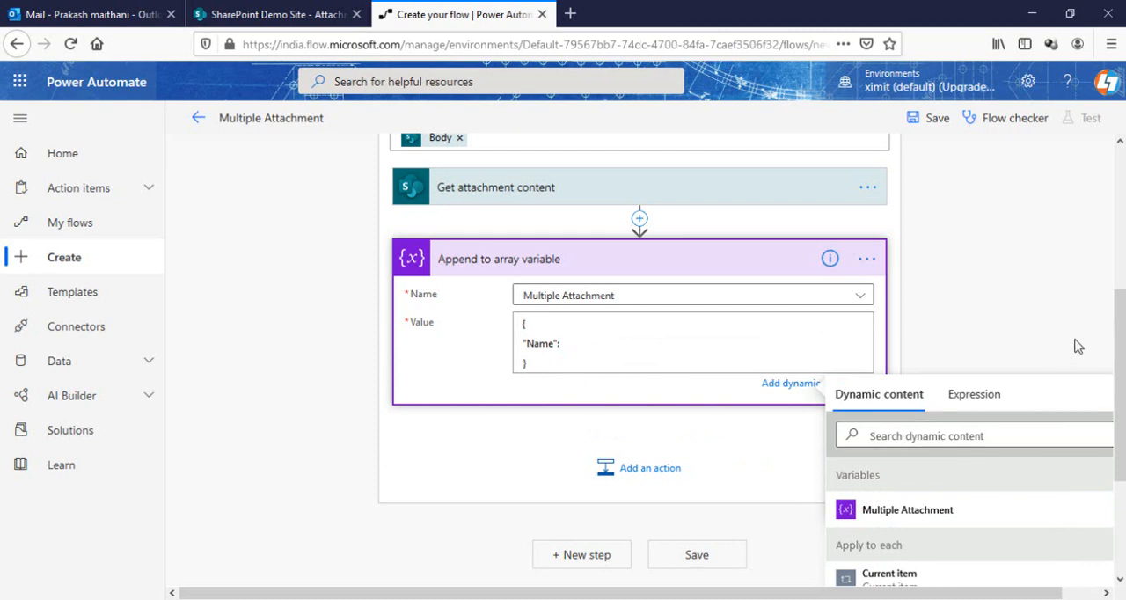
scroll(1121, 343, down, 2)
click(907, 338)
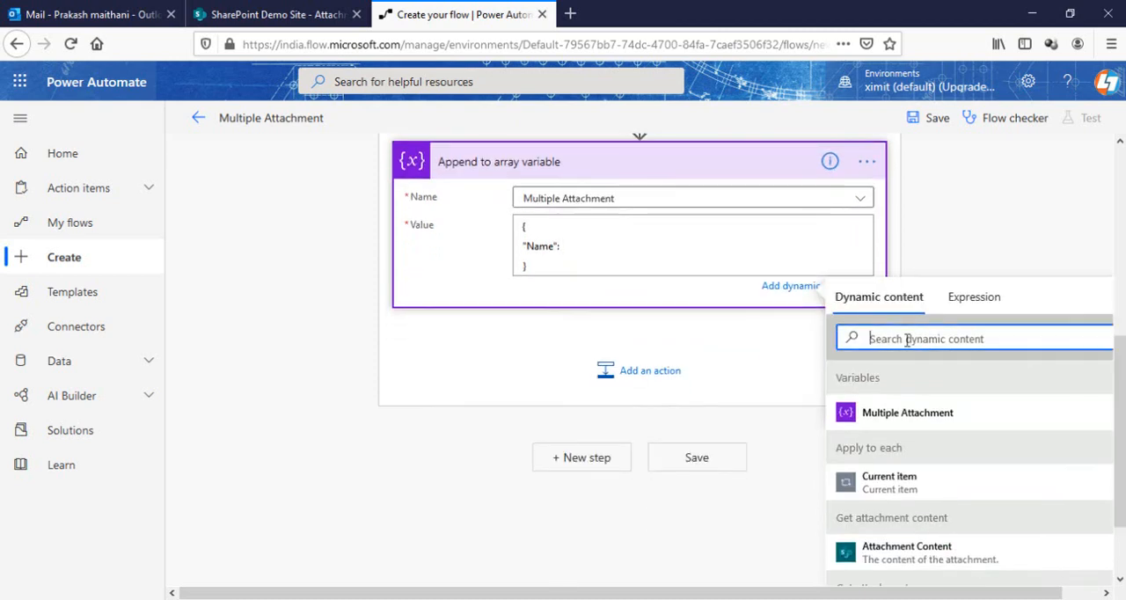
text(name)
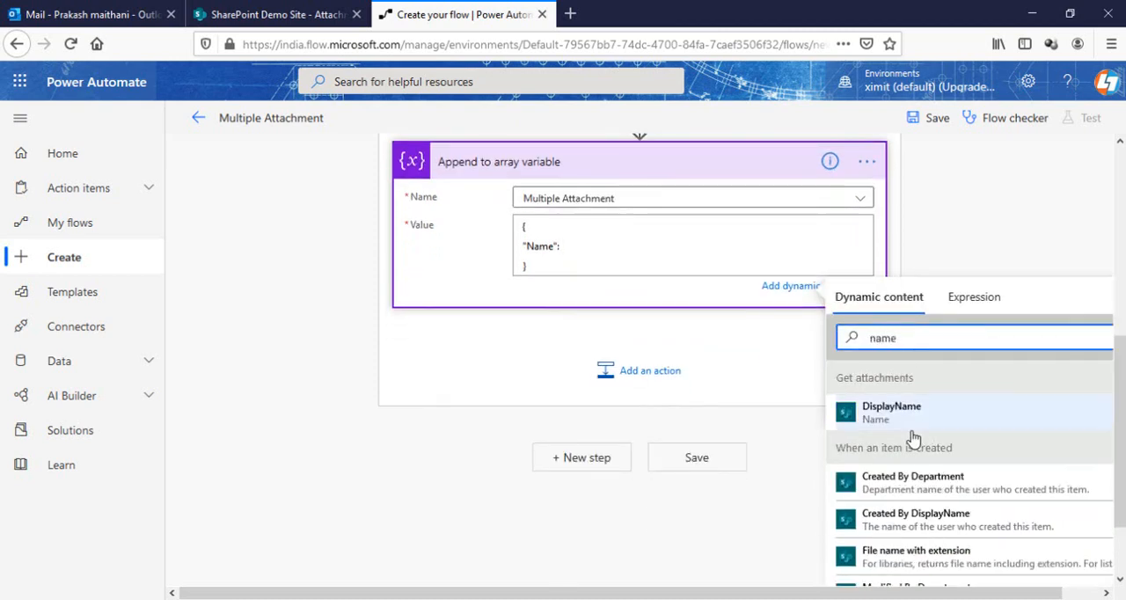
click(891, 411)
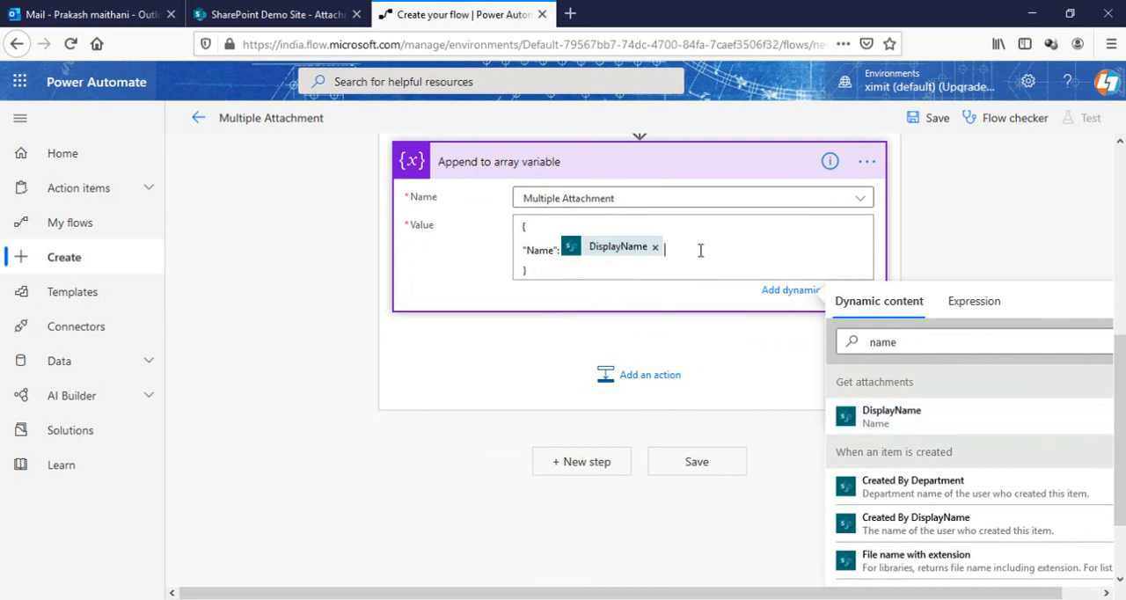
Add a comma and a "ContentBytes": key to the appended object, holding Attachment Content from Get attachment content
text(,)
key(Return)
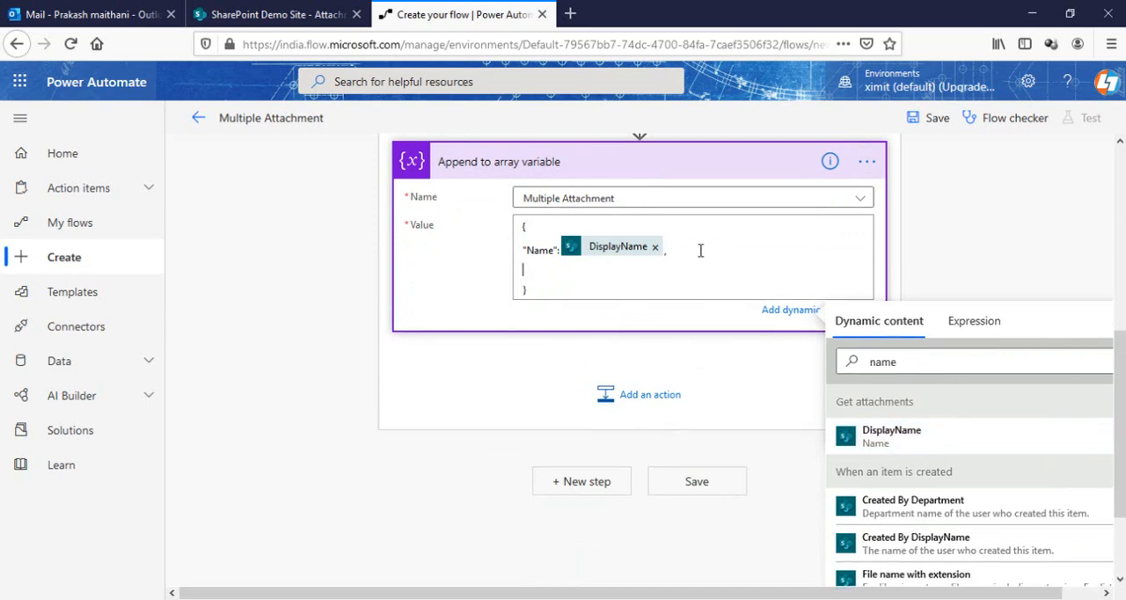
text("ContentBytes":)
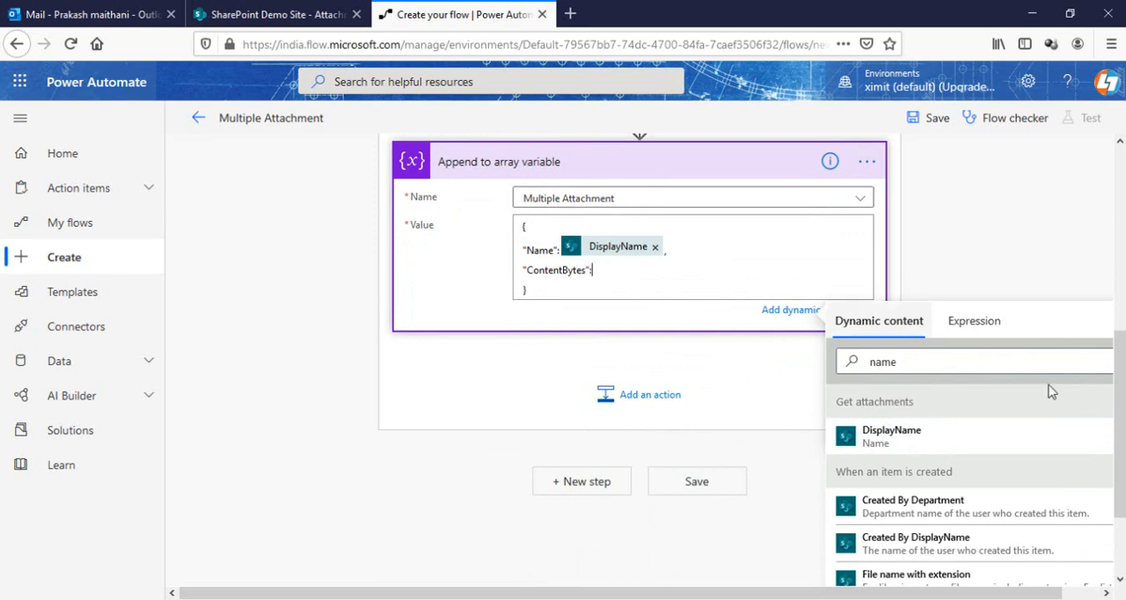
click(931, 368)
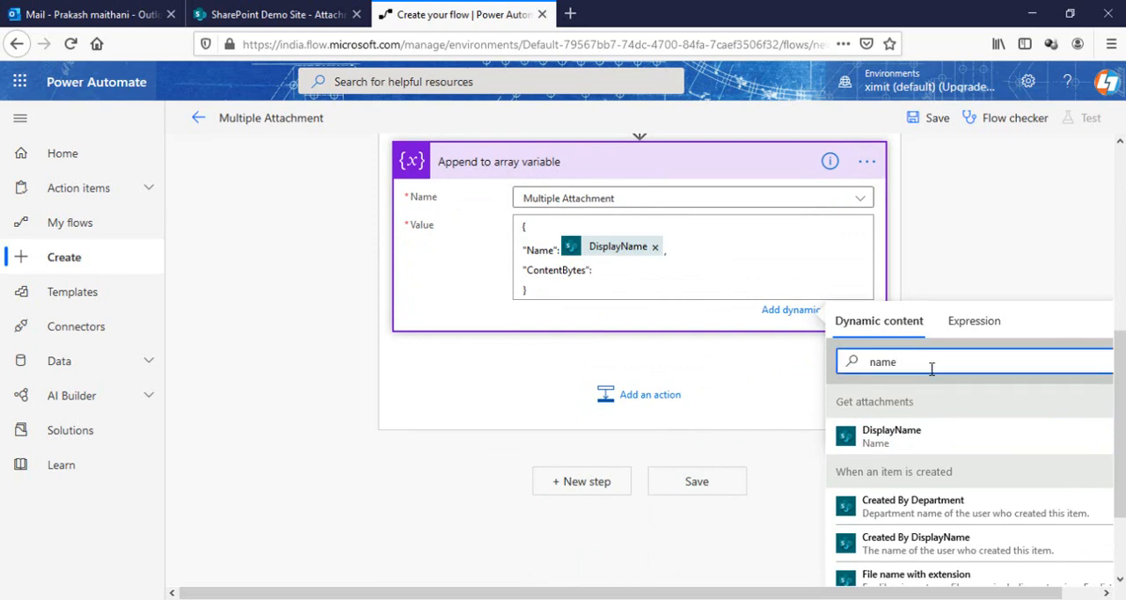
double_click(932, 368)
text(content)
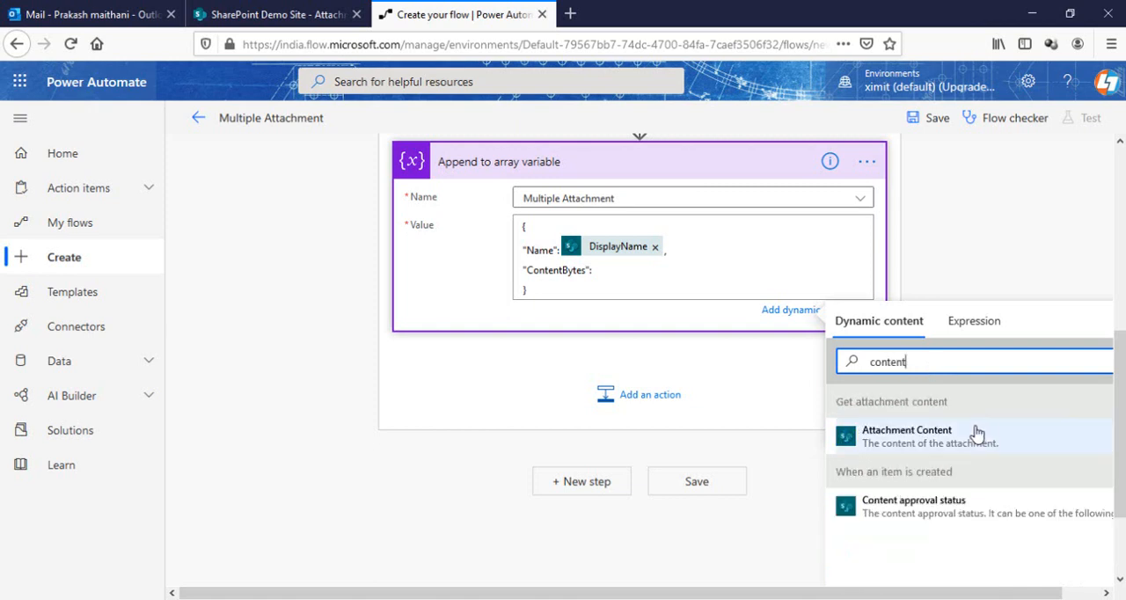
click(902, 437)
Review the settings of the Initialize variable, Get attachment content and Append to array variable actions, leaving them collapsed
scroll(747, 264, up, 5)
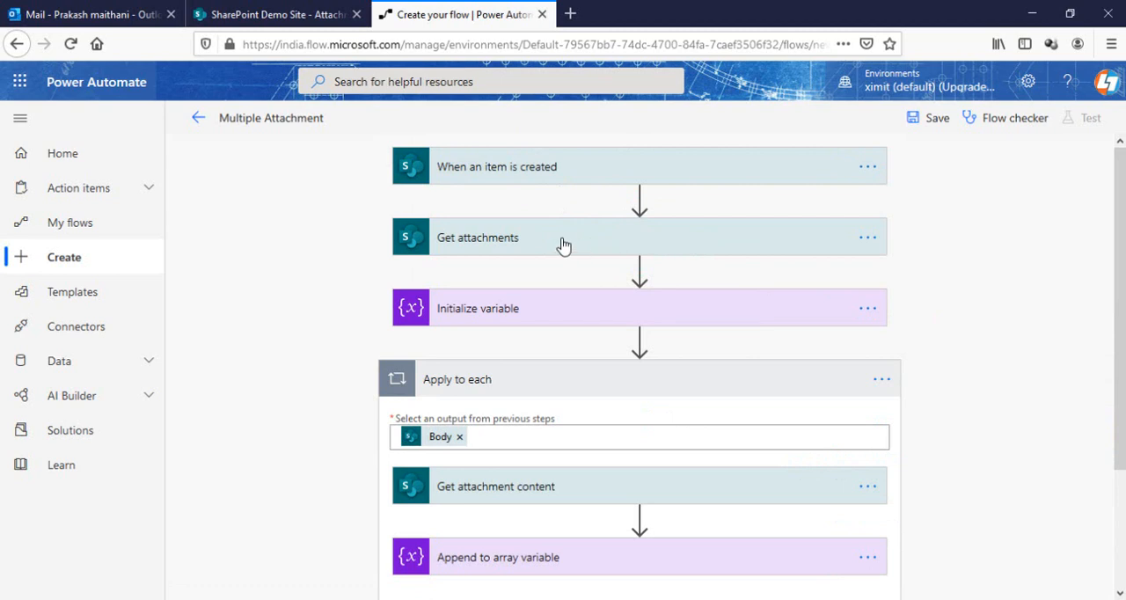
click(567, 314)
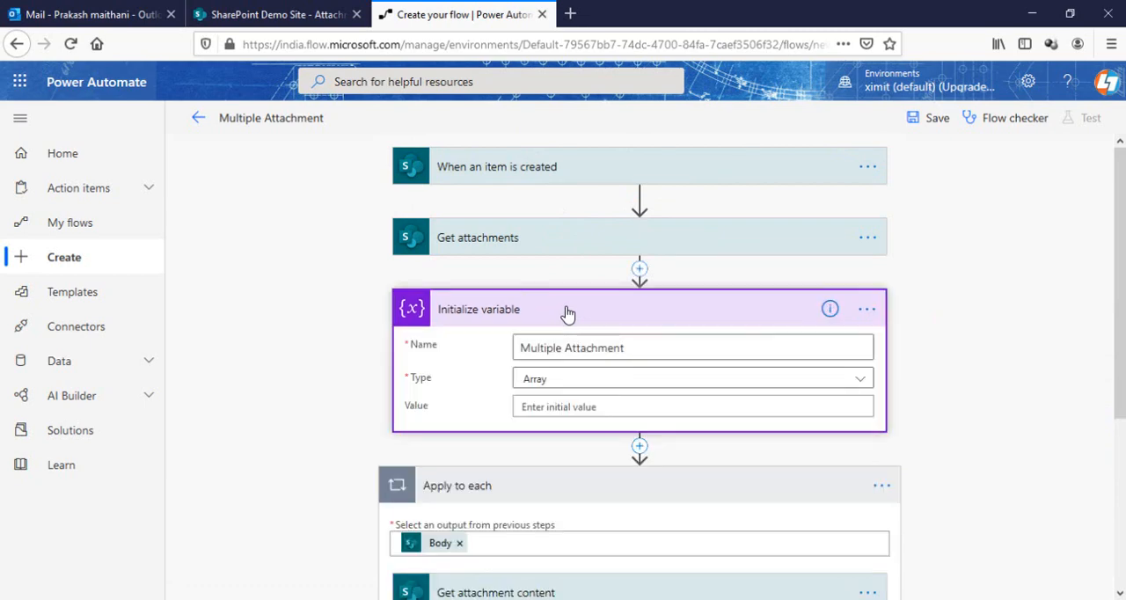
click(563, 315)
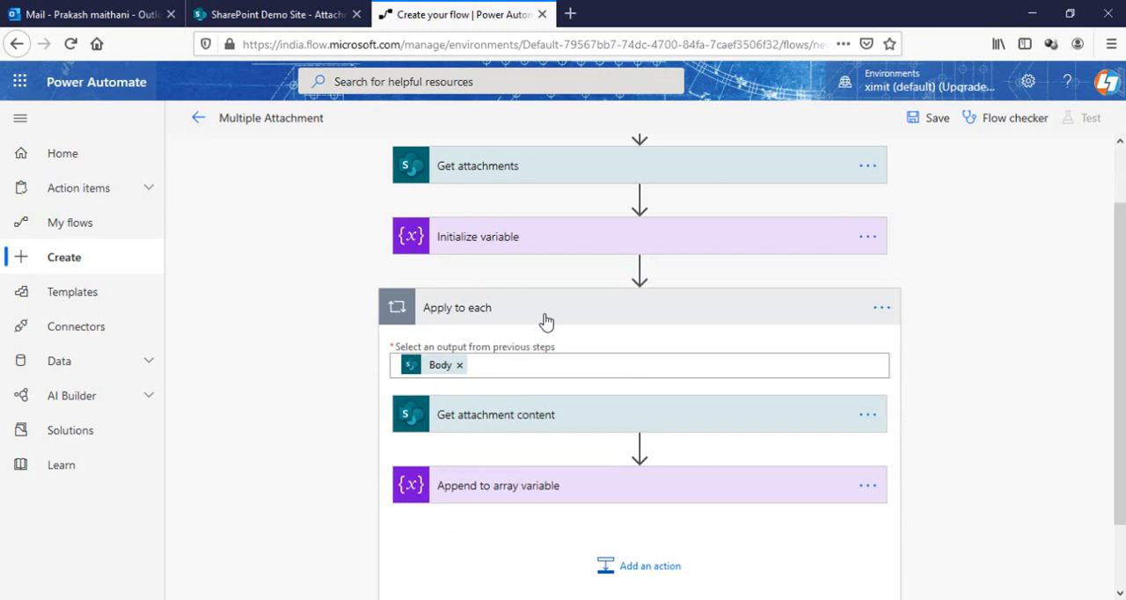
scroll(812, 349, down, 1)
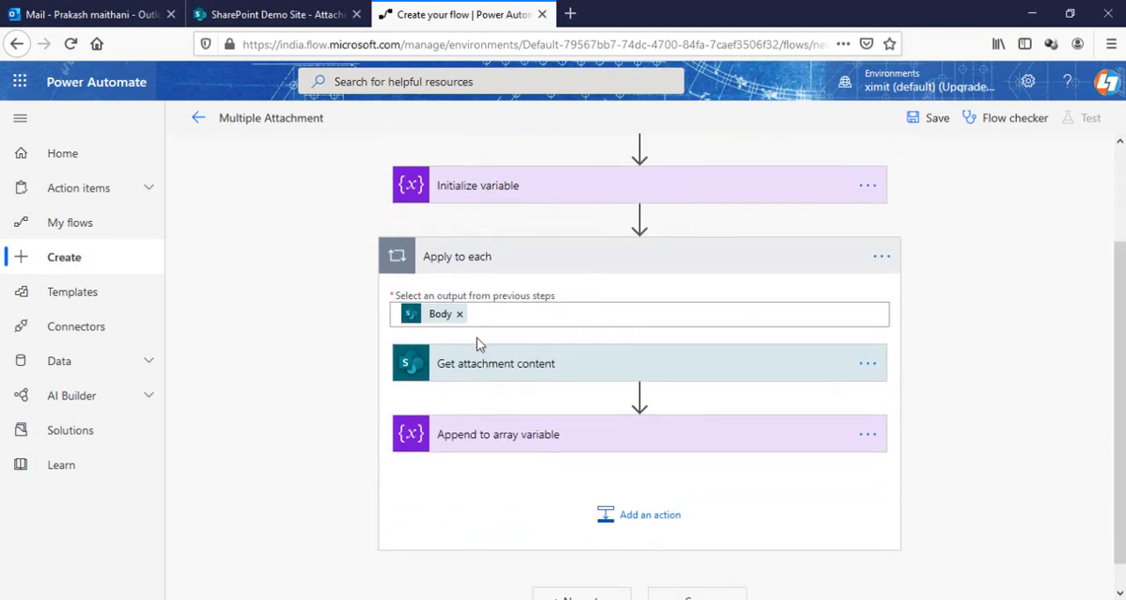
click(567, 368)
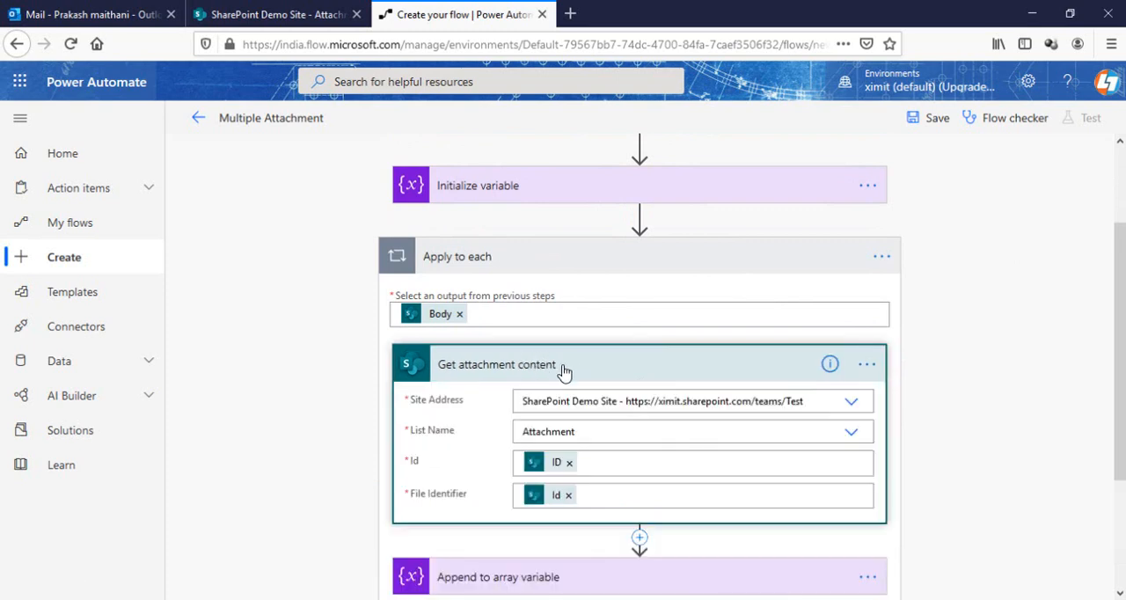
scroll(633, 295, down, 2)
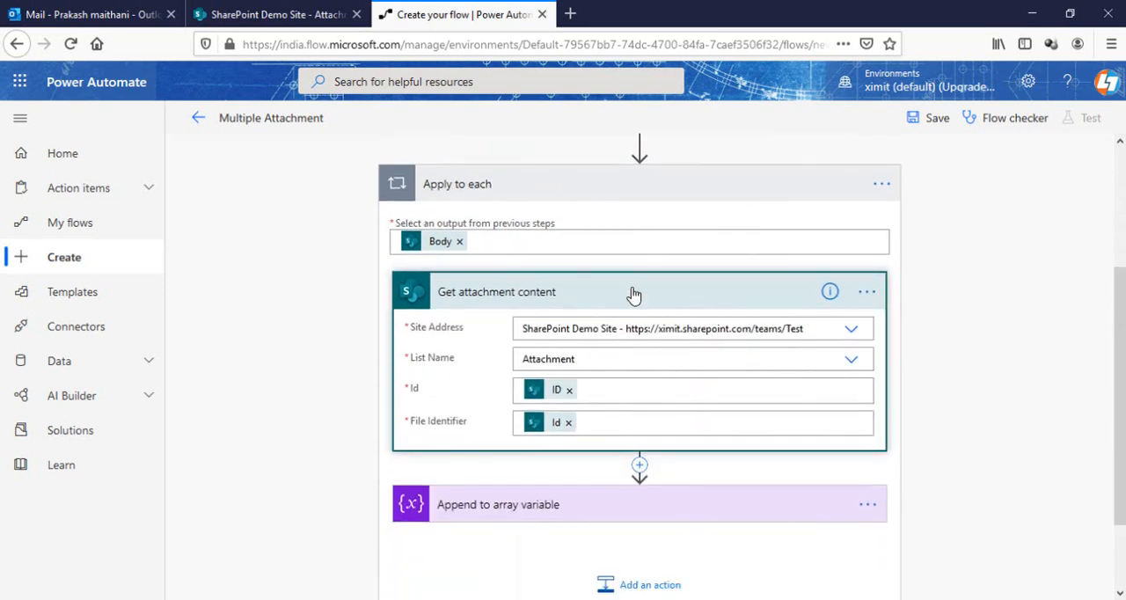
click(589, 510)
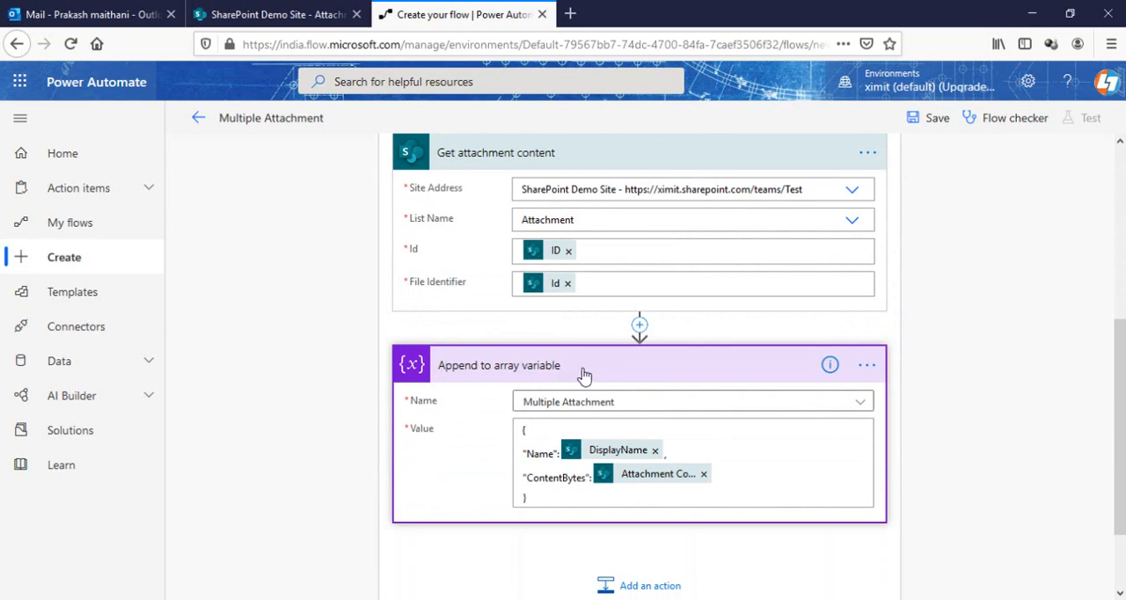
scroll(1113, 369, down, 2)
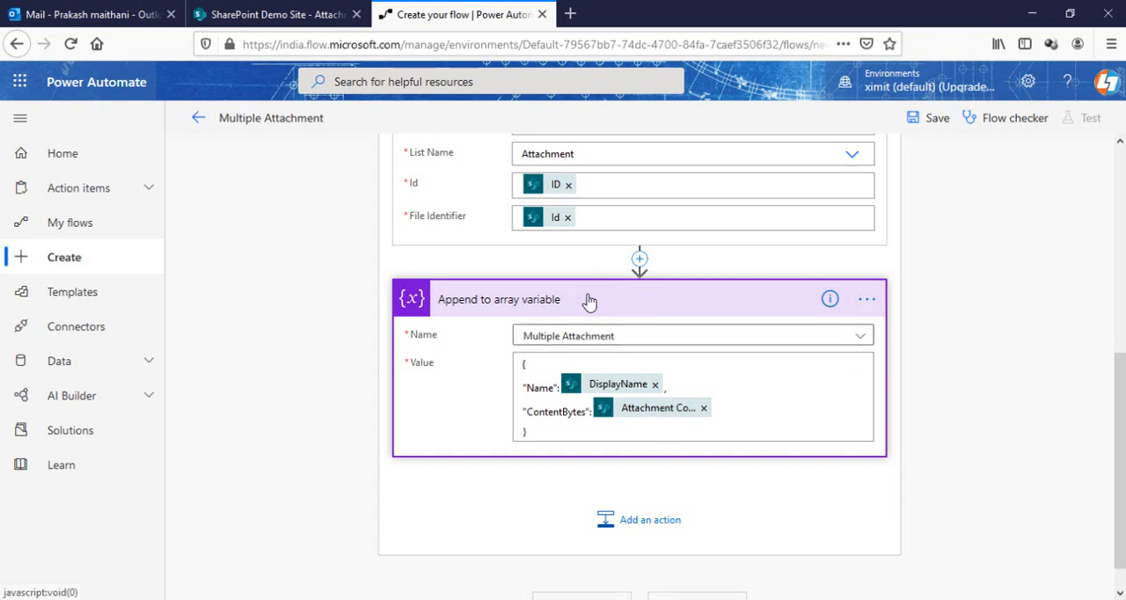
click(615, 303)
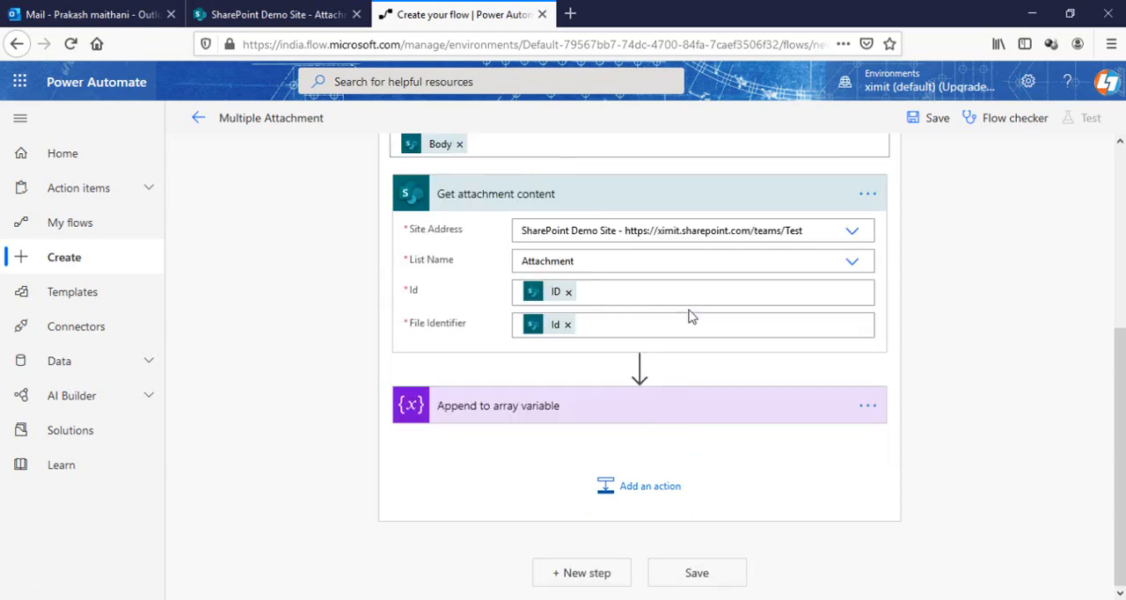
click(618, 210)
scroll(877, 301, down, 3)
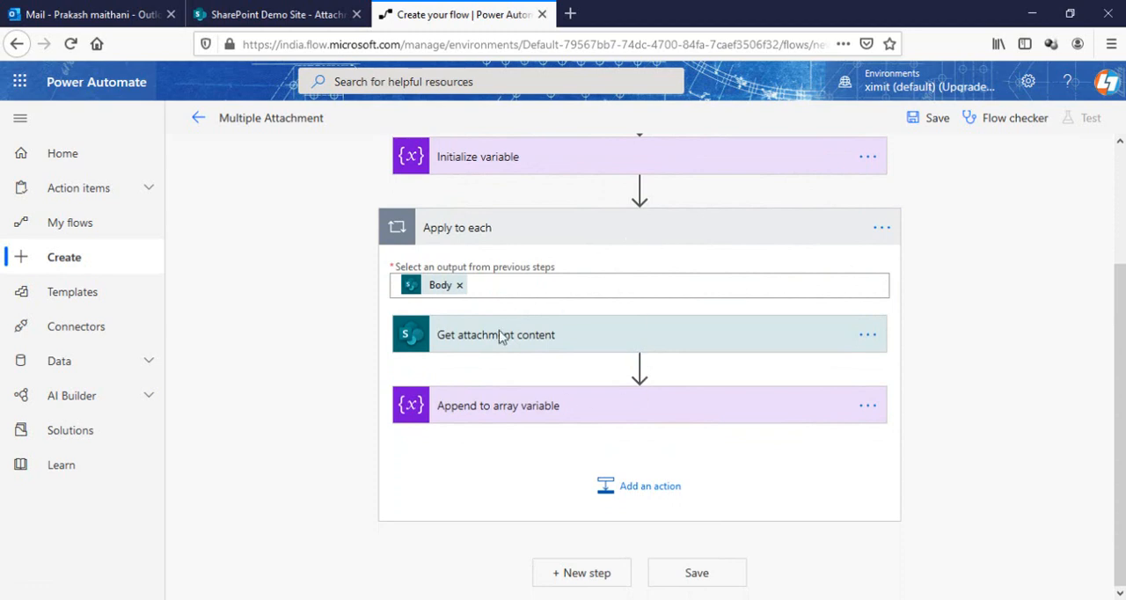
Collapse the Apply to each loop and add an Office 365 Outlook Send an email (V2) action after it
click(545, 248)
click(586, 395)
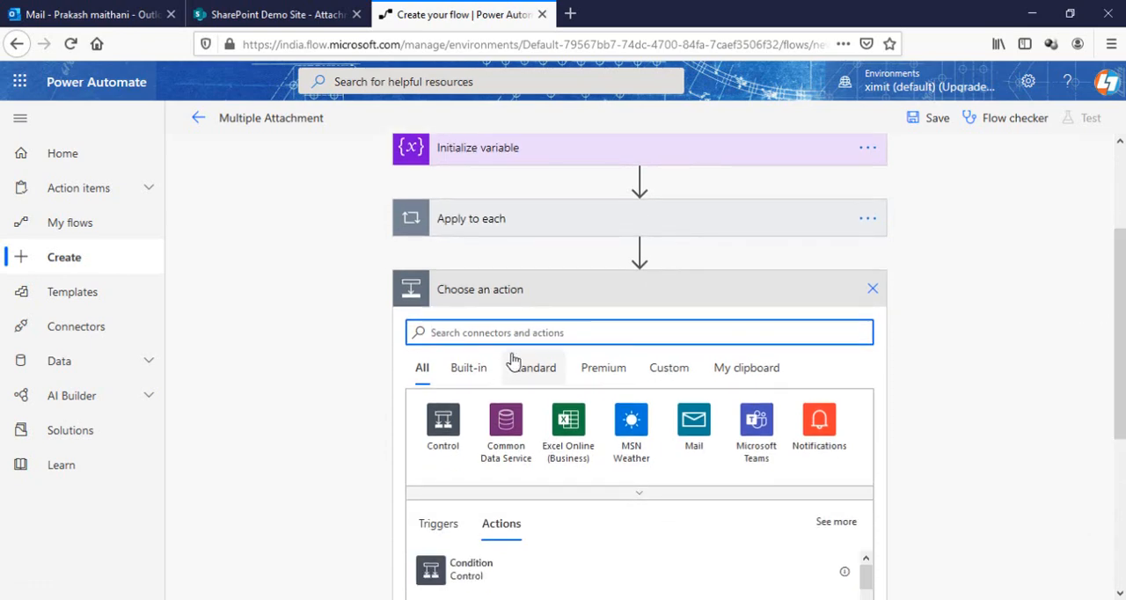
text(out)
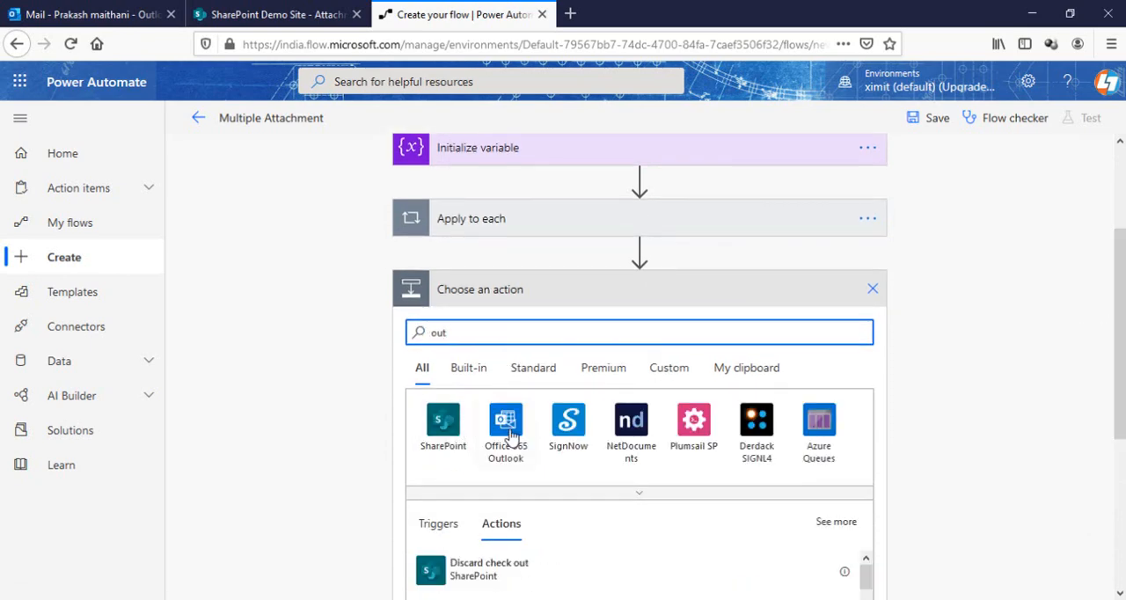
click(508, 426)
text(send)
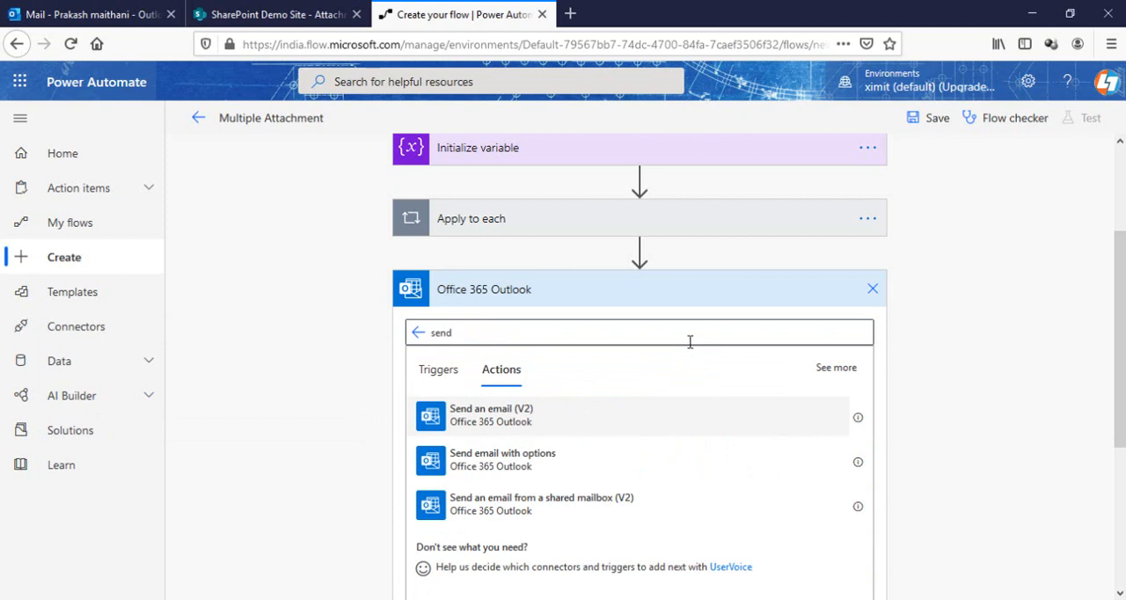
click(617, 393)
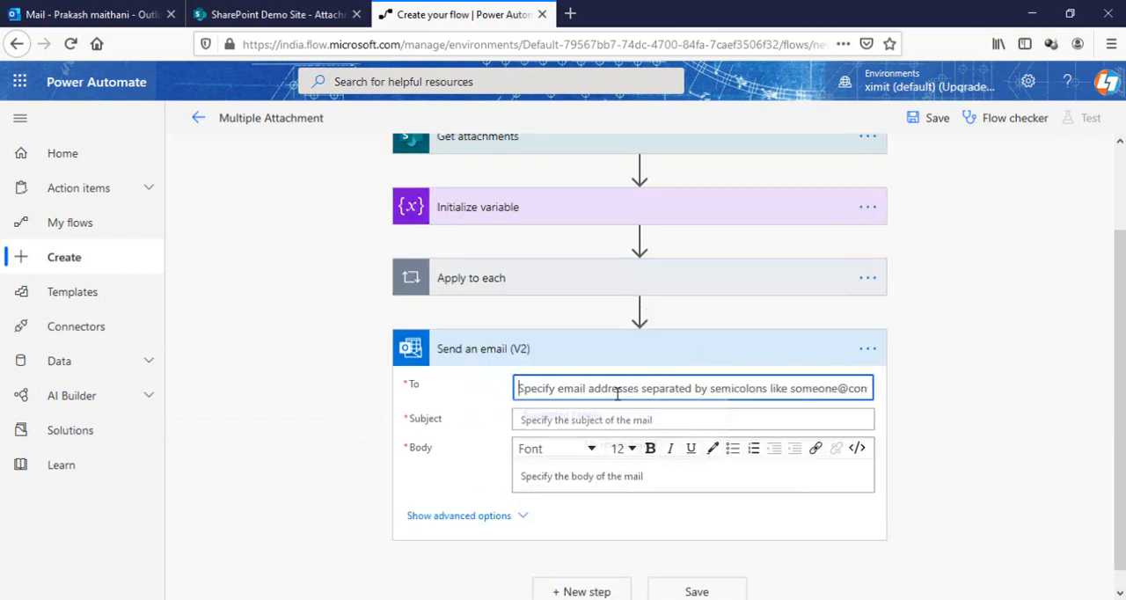
Set the email's To field to the Created By Email value from the trigger
scroll(851, 304, down, 1)
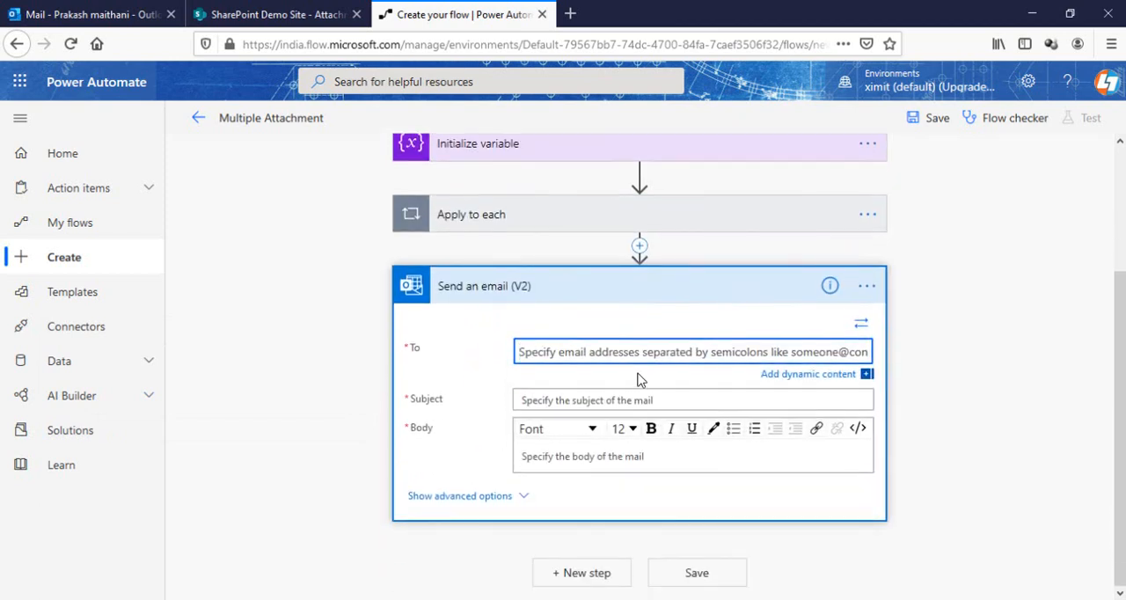
click(807, 376)
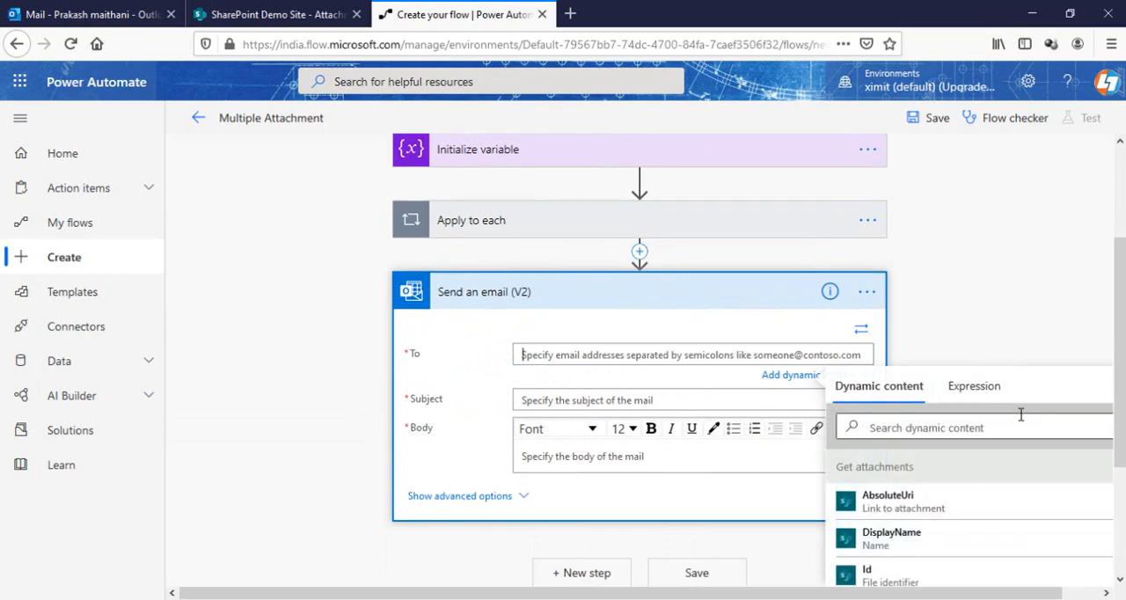
scroll(1122, 397, down, 1)
scroll(1122, 397, down, 3)
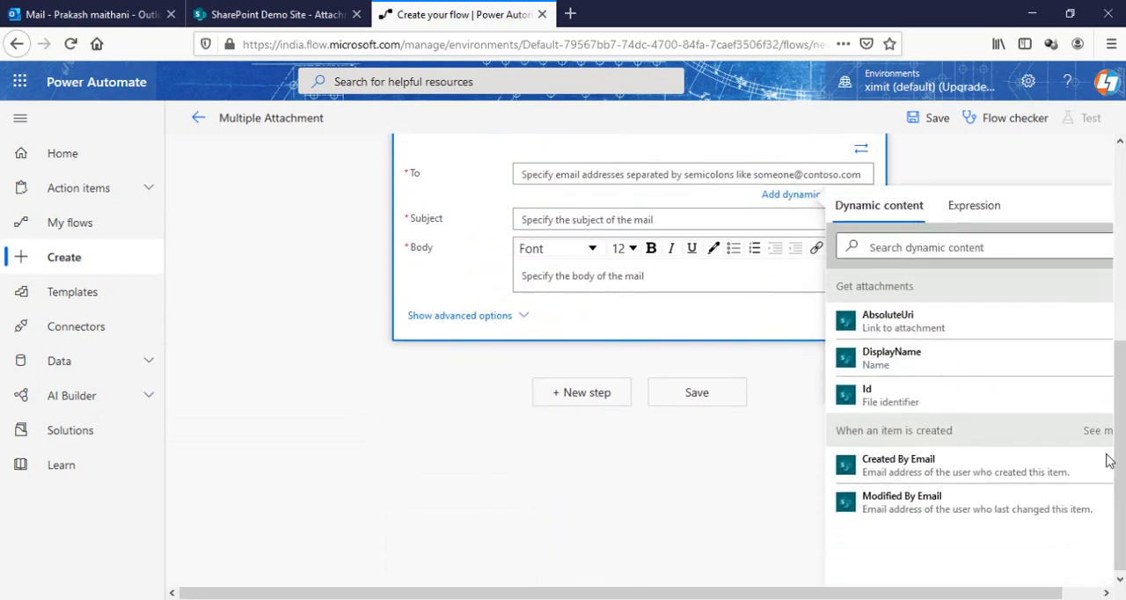
click(948, 468)
Set the email's subject to "Your Attachment Content"
click(589, 216)
text(Attachment Content)
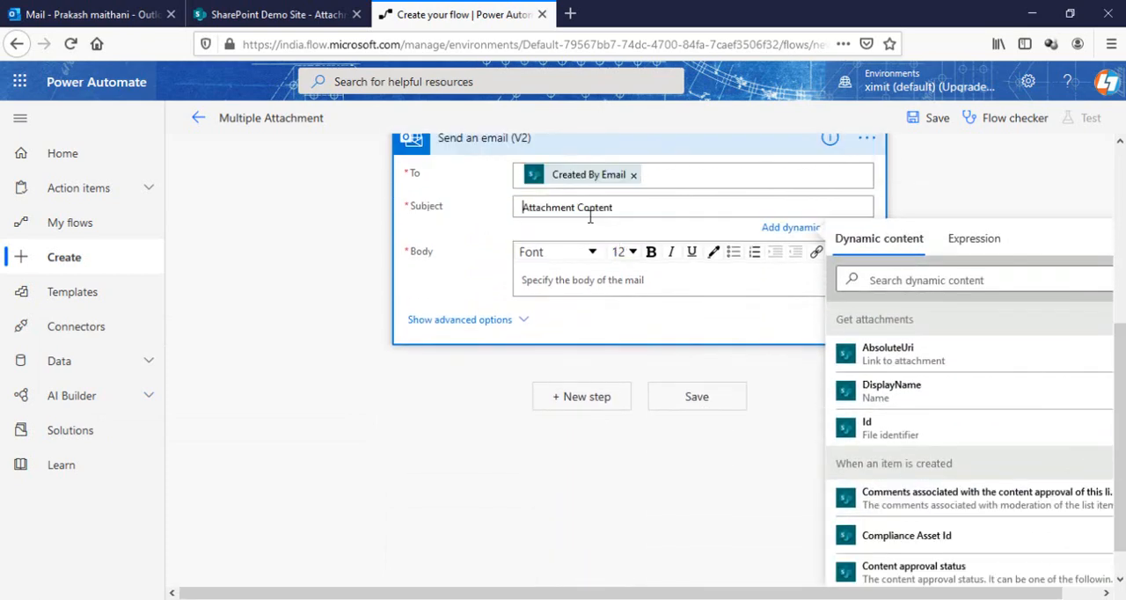
key(Home)
text(Your)
Start the email body with the greeting "Hi" followed by the trigger's Created By DisplayName
click(574, 292)
scroll(576, 290, up, 4)
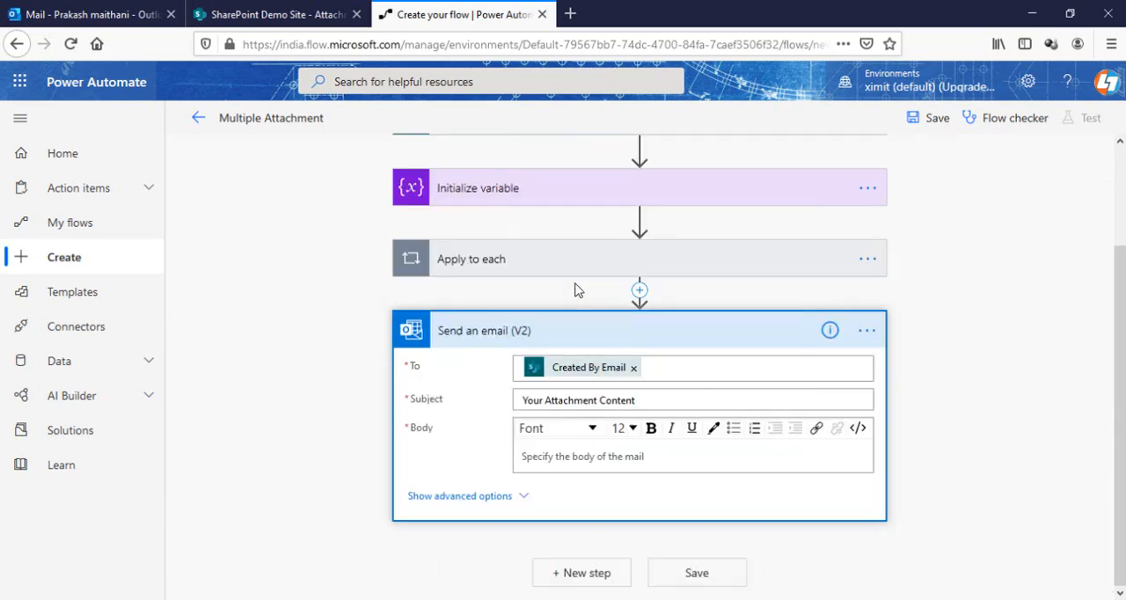
click(550, 454)
text(Hi)
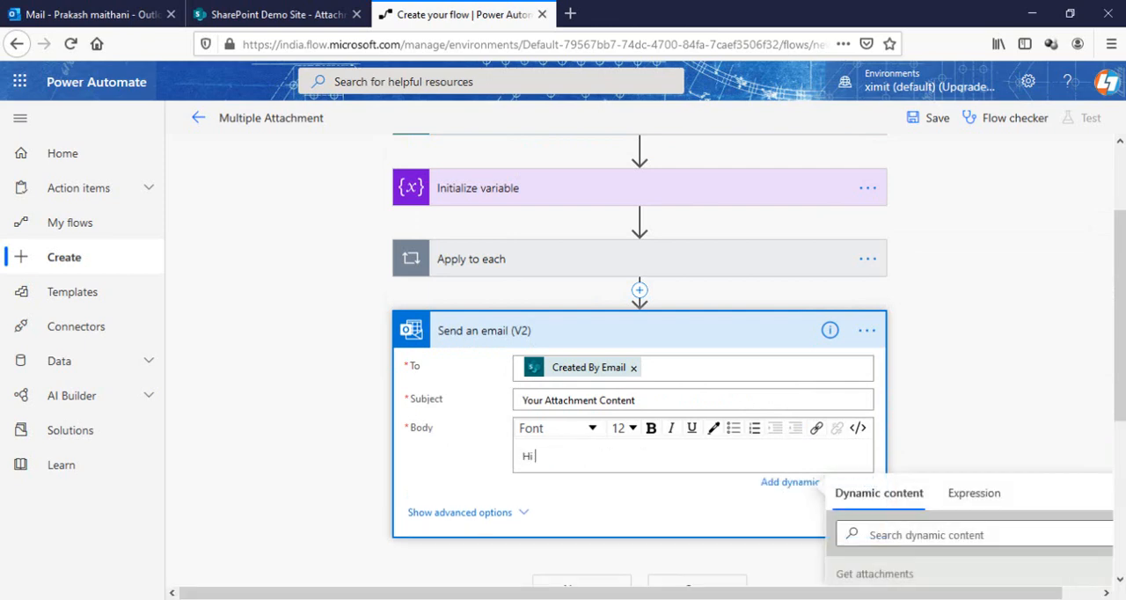
drag(1119, 312, 1119, 462)
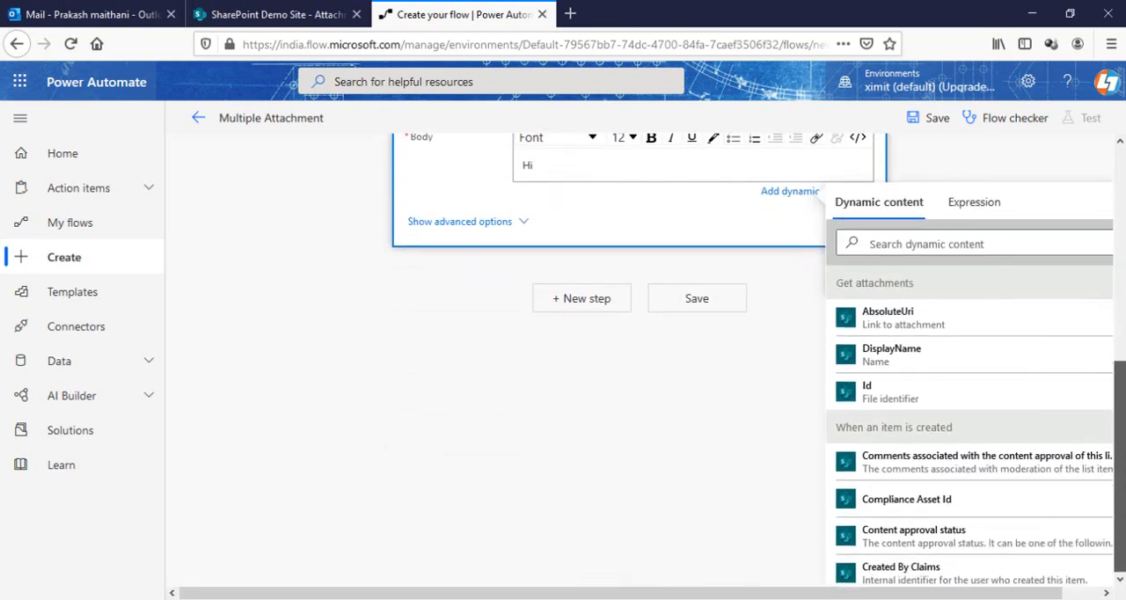
click(911, 240)
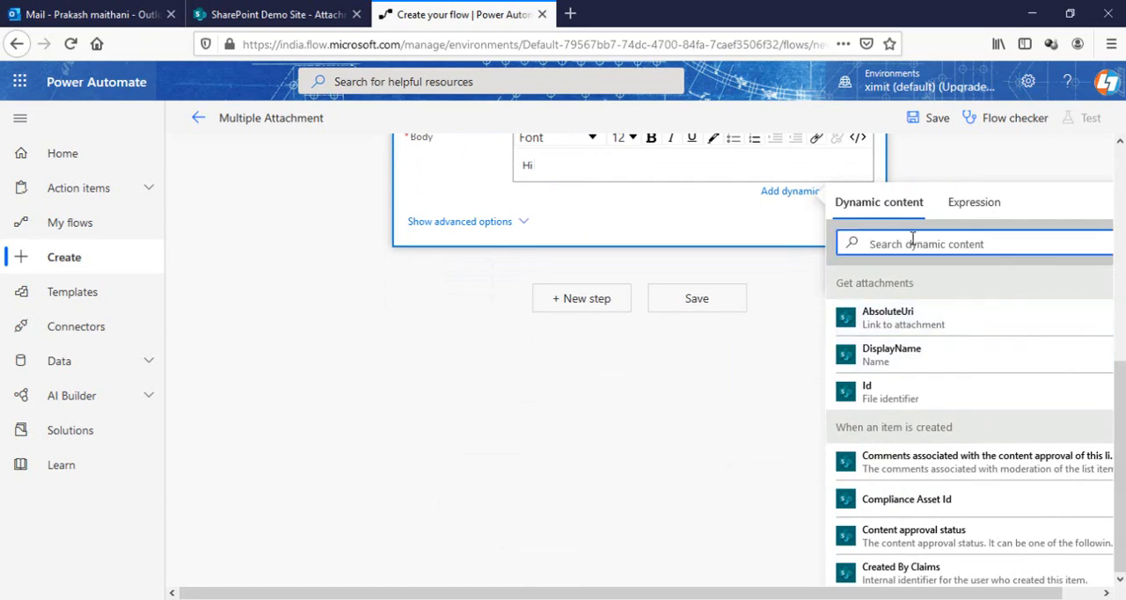
text(created)
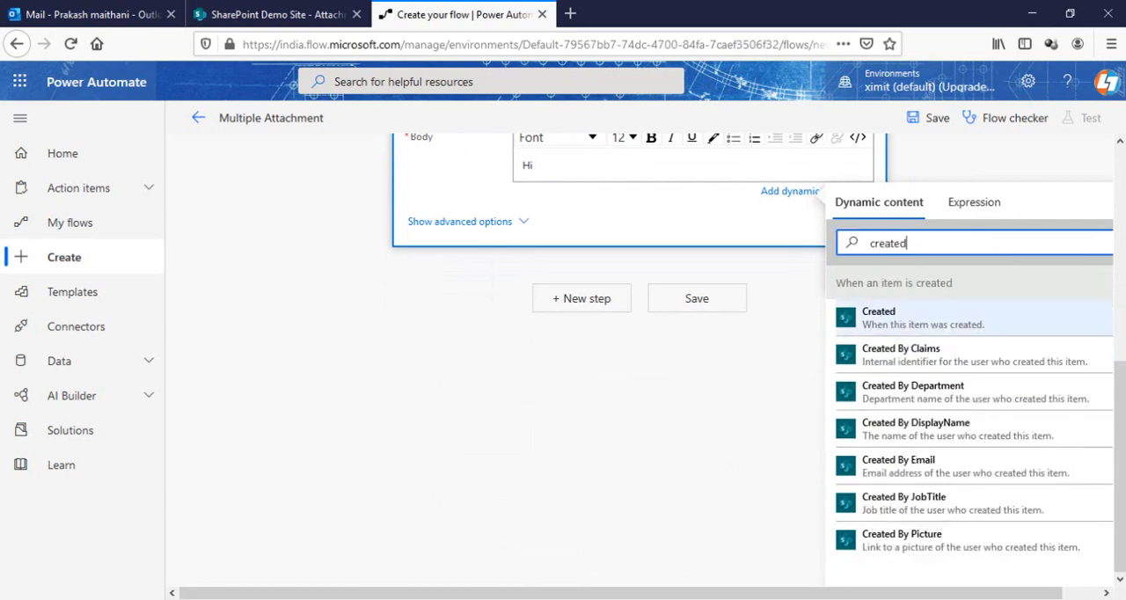
click(934, 430)
scroll(731, 313, up, 3)
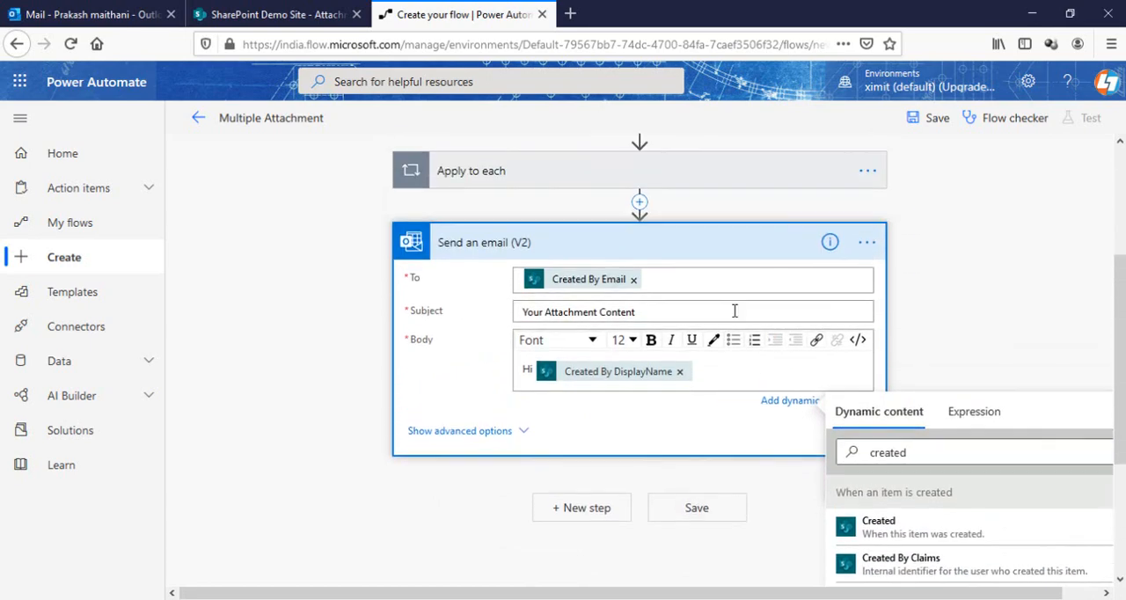
End the greeting with a comma and add the lines "Please find your attached content." and "Thanks" to the email body
key(Return)
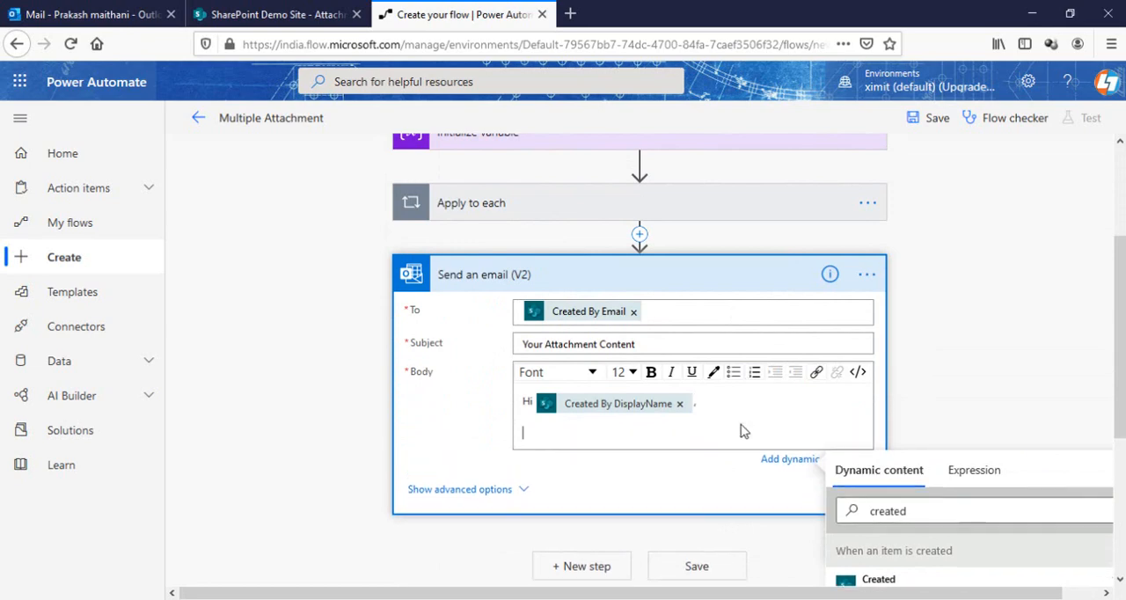
text(Please find your attached content.)
key(Return)
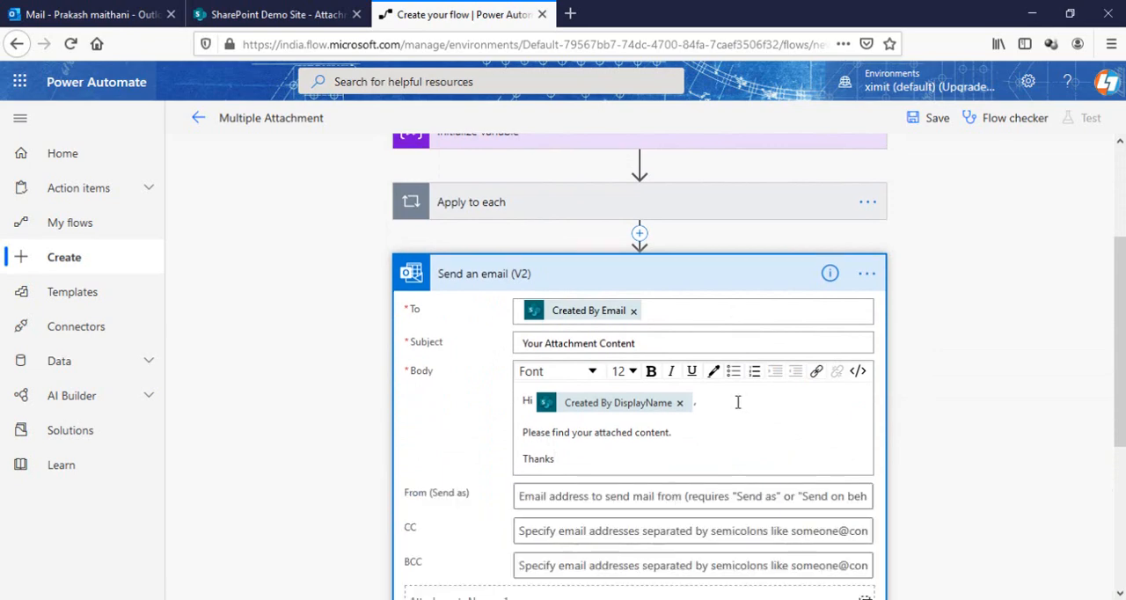
Switch the email's Attachments option to entire-array input and fill it with the Multiple Attachment variable
scroll(738, 402, down, 3)
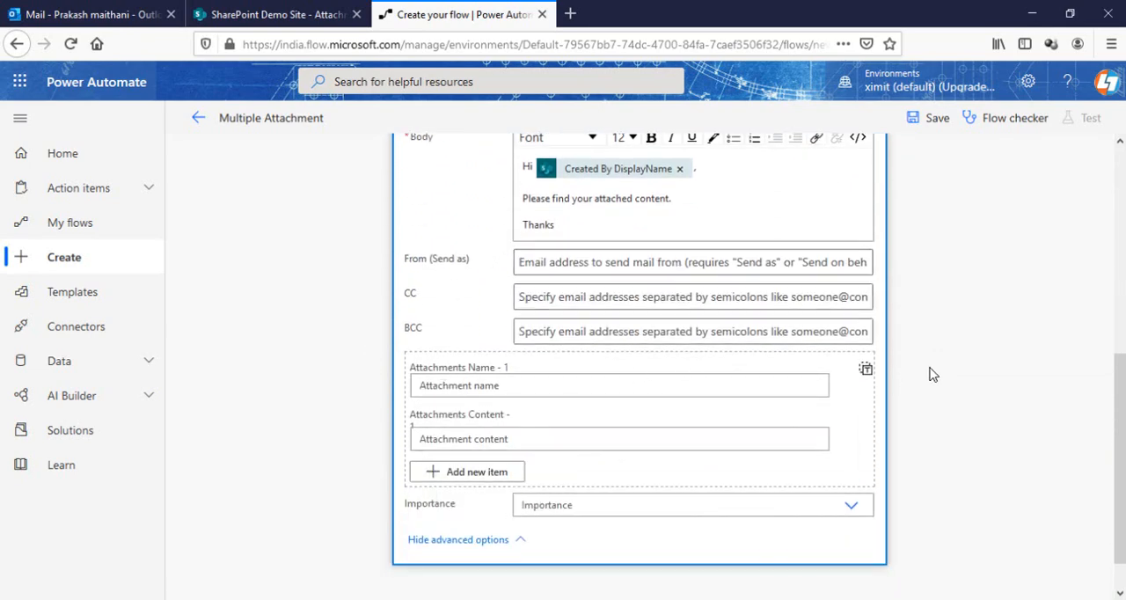
click(867, 371)
click(651, 425)
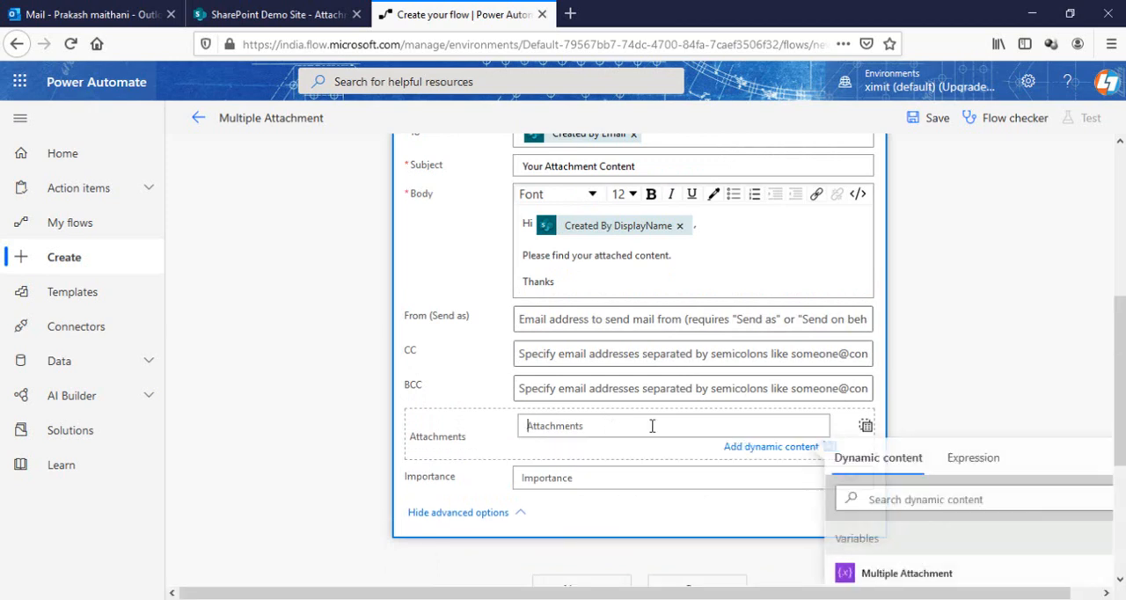
scroll(972, 419, down, 3)
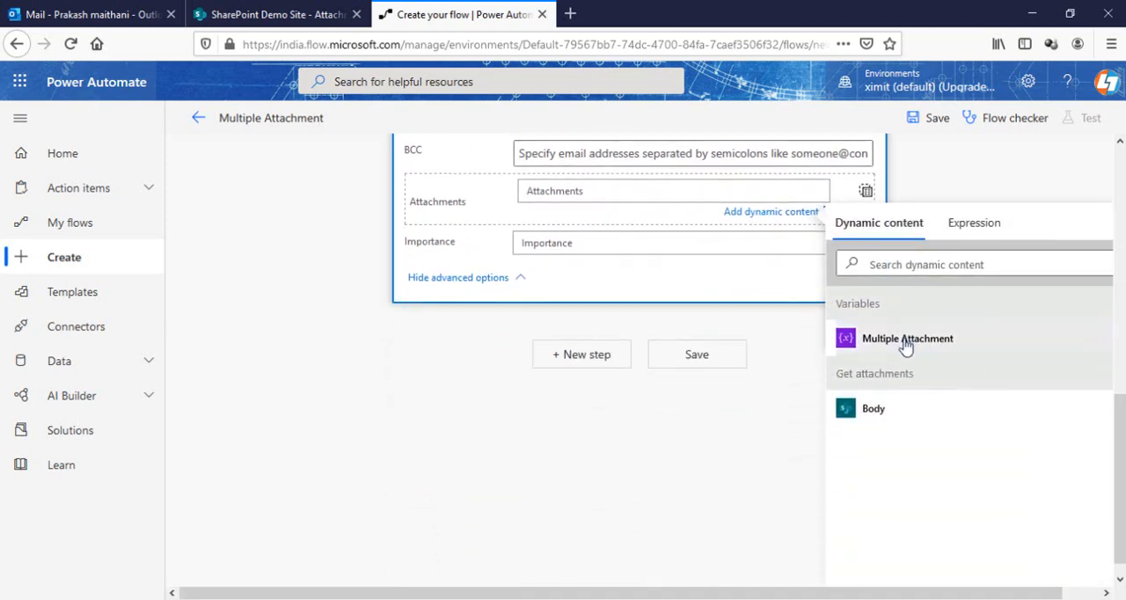
click(906, 341)
scroll(658, 271, up, 3)
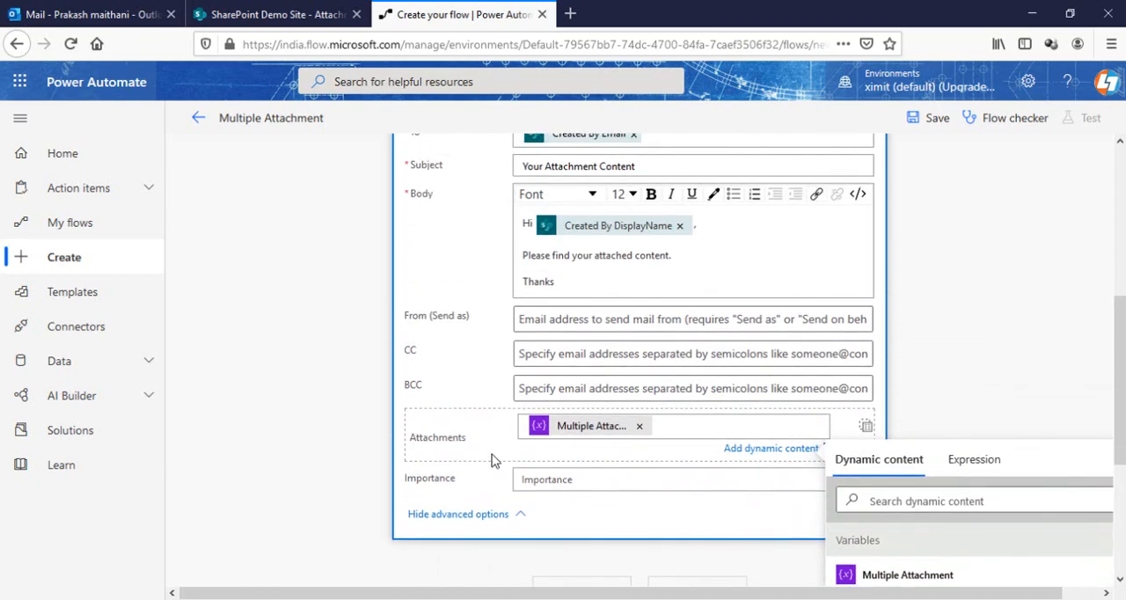
scroll(641, 322, up, 5)
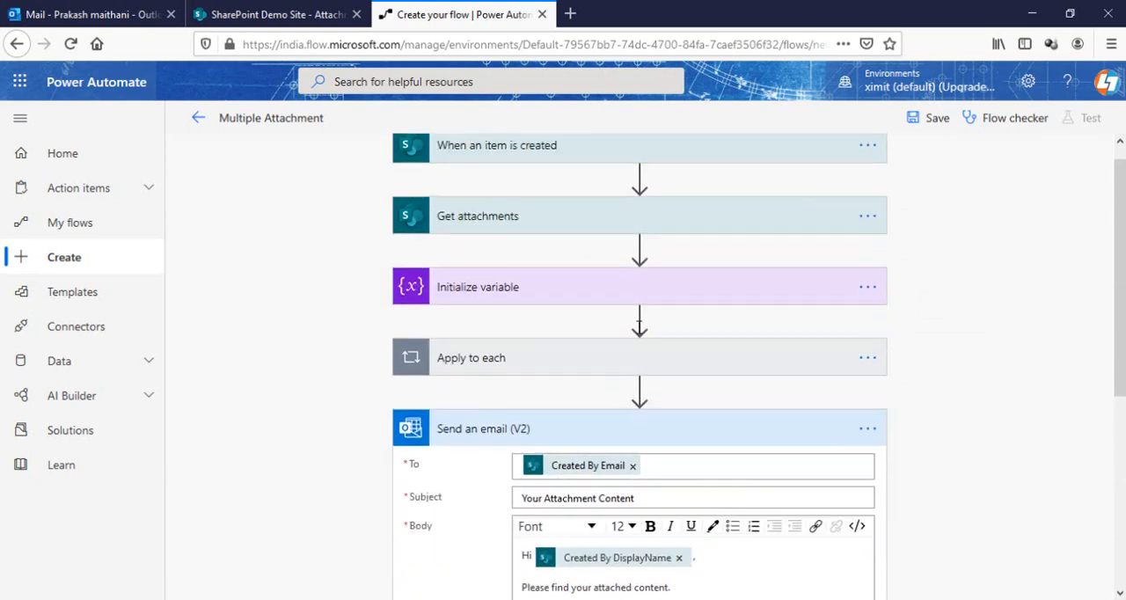
Collapse the Send an email (V2) action and save the Multiple Attachment flow
scroll(587, 403, down, 3)
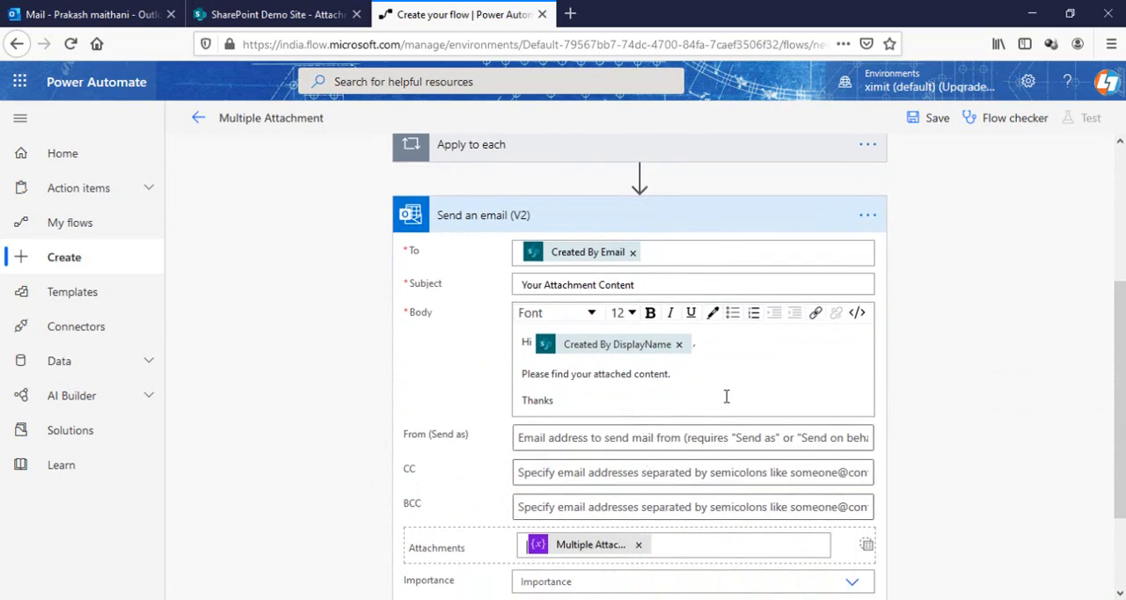
click(687, 226)
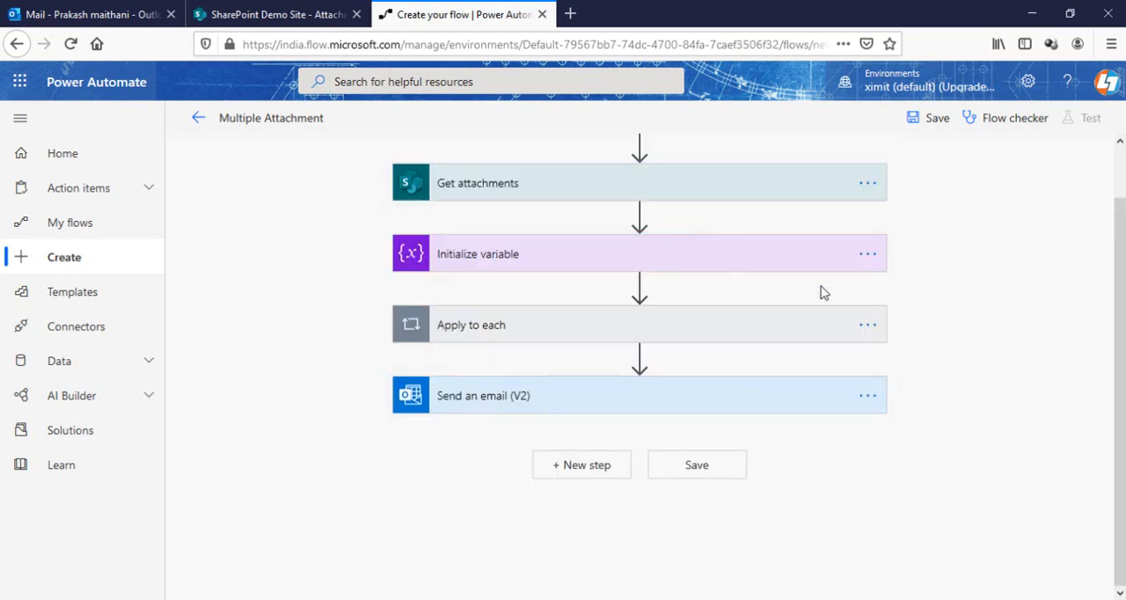
click(935, 120)
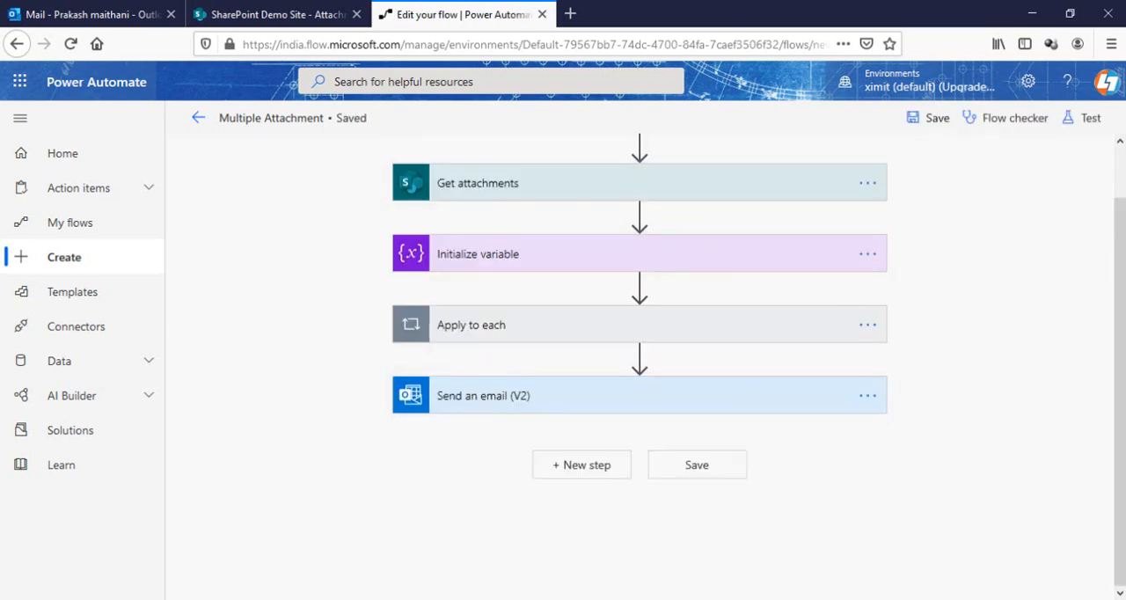
Switch to the SharePoint Attachment list and start a new item titled "Test"
click(267, 7)
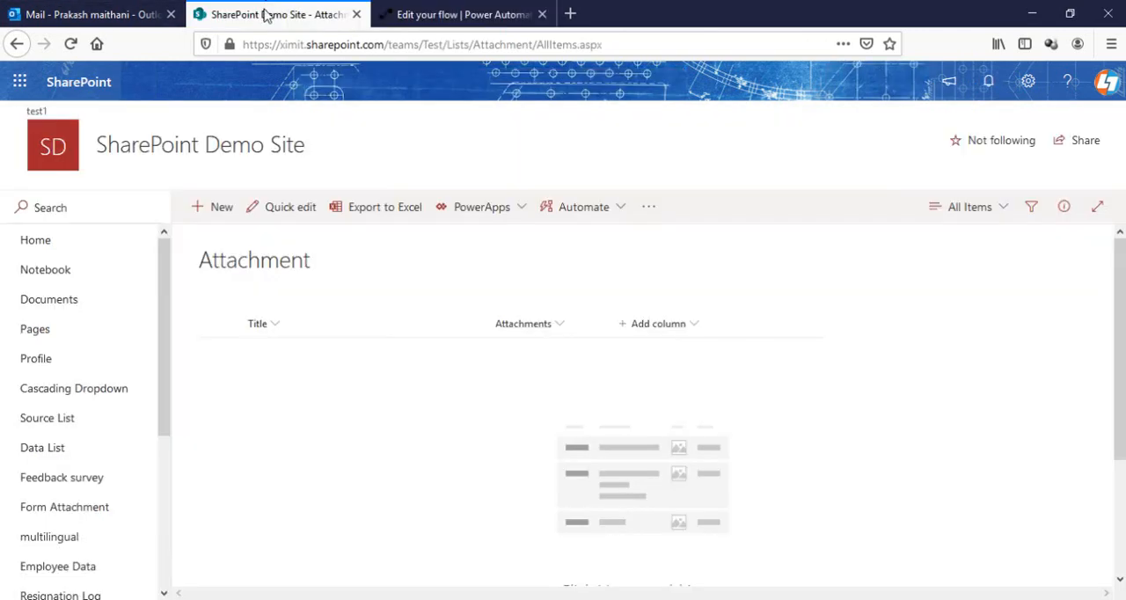
click(212, 214)
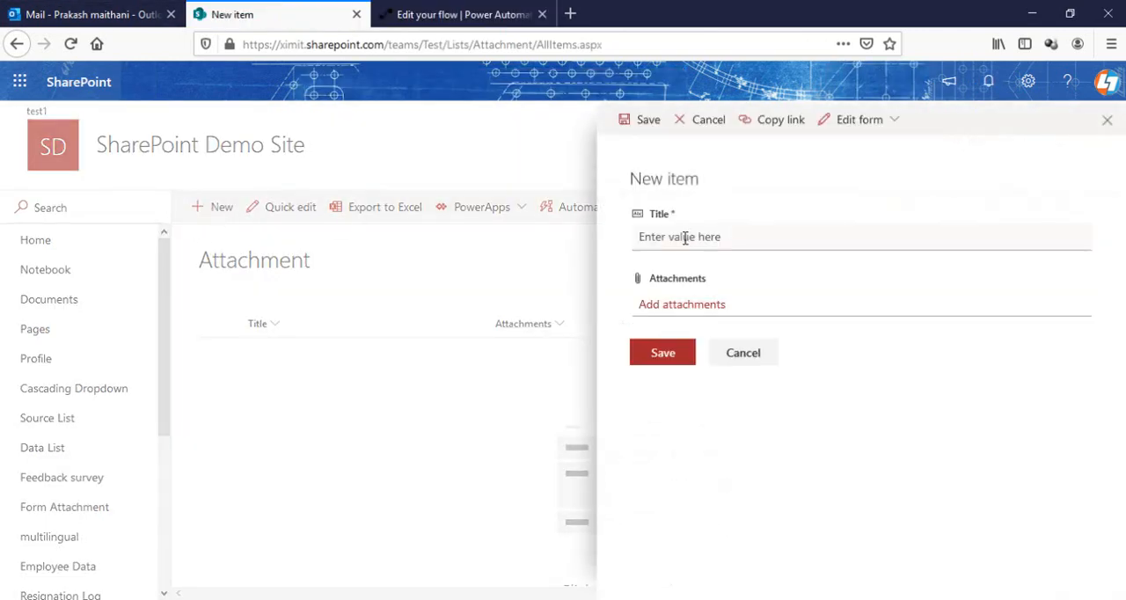
click(685, 239)
text(Test)
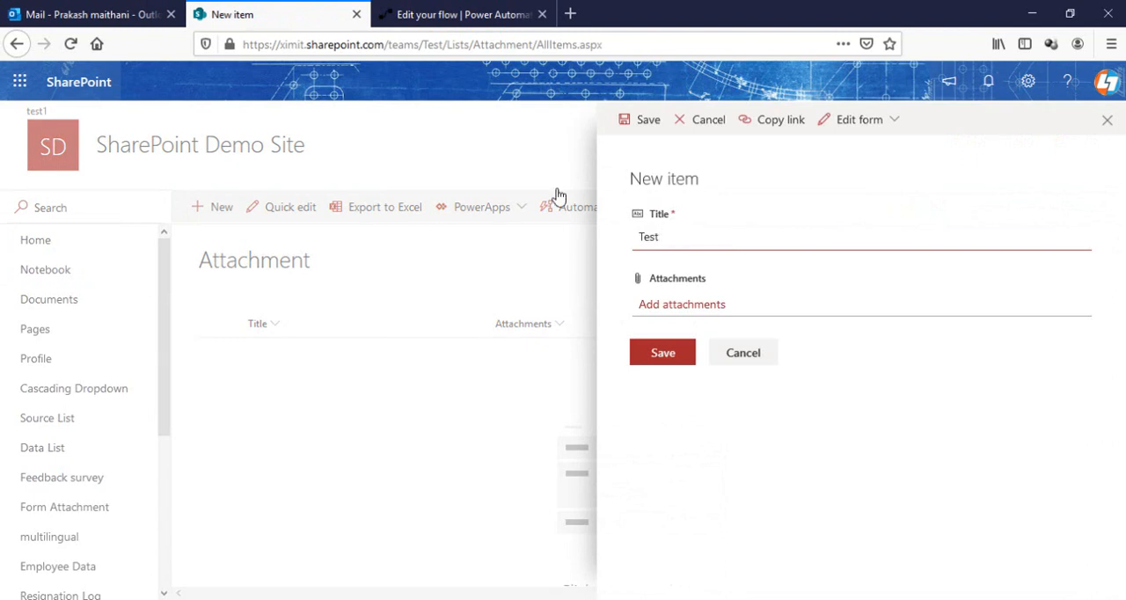
Attach user2.docx and user3.docx from the Dummy Docs folder to the new item and save it
click(714, 305)
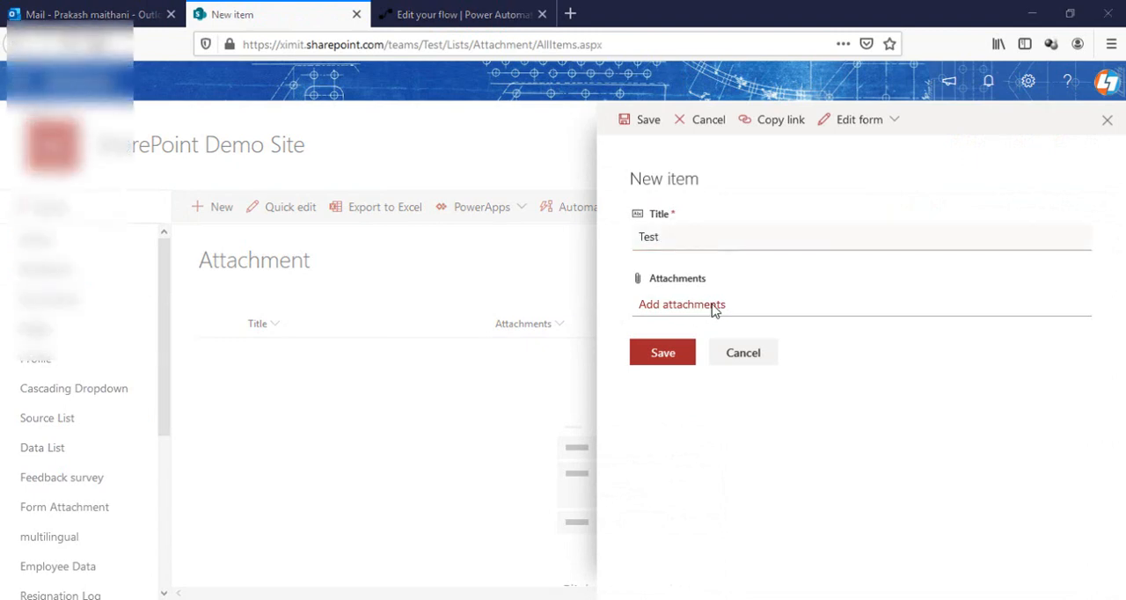
click(218, 202)
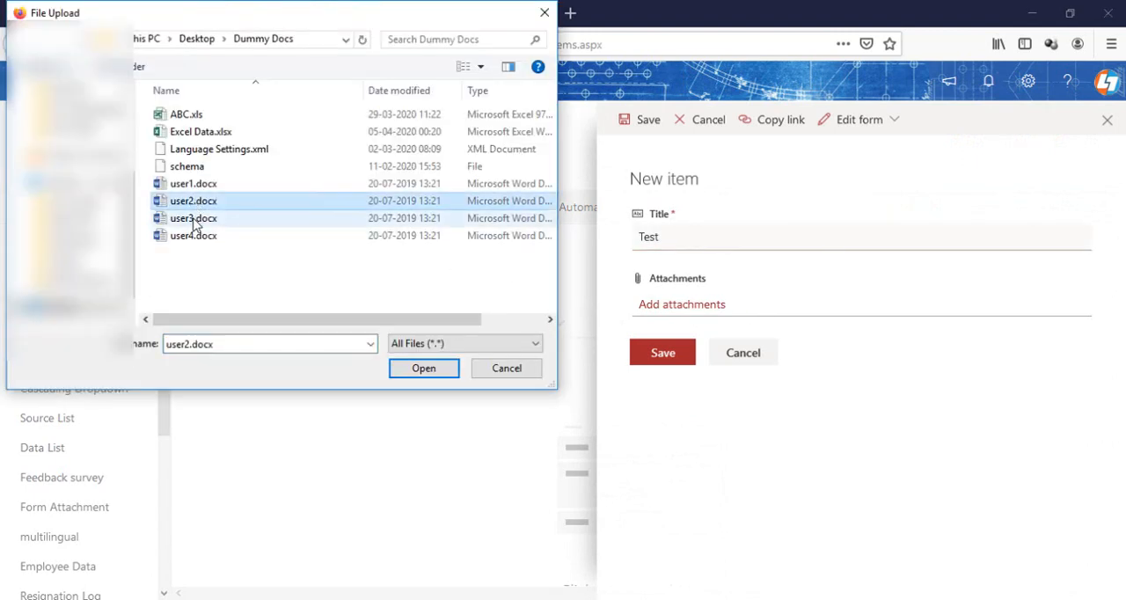
ctrl+click(216, 218)
click(424, 369)
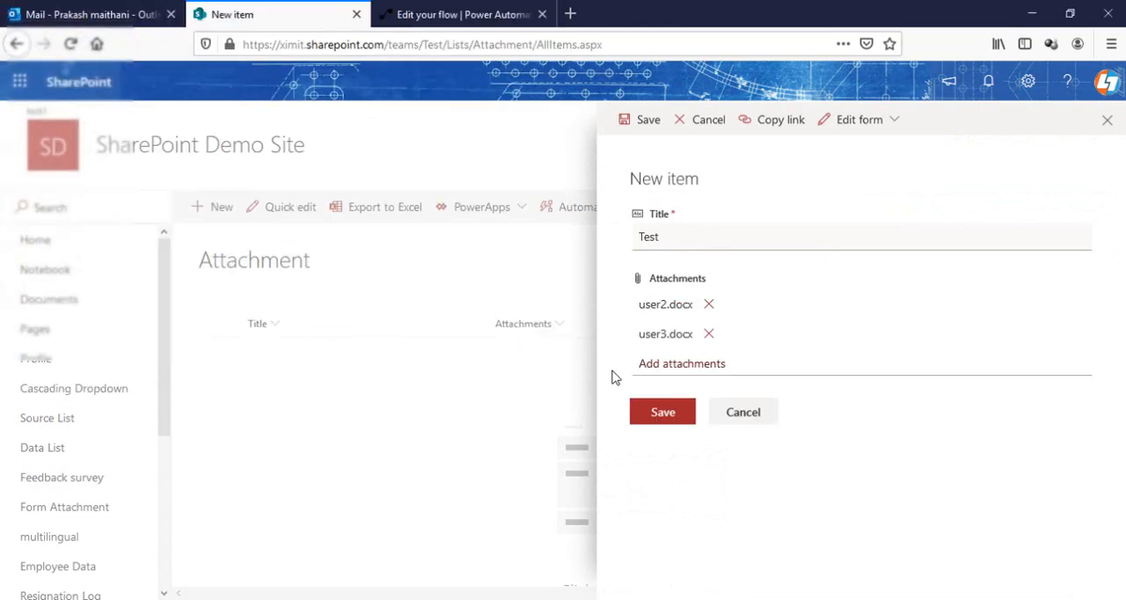
click(670, 415)
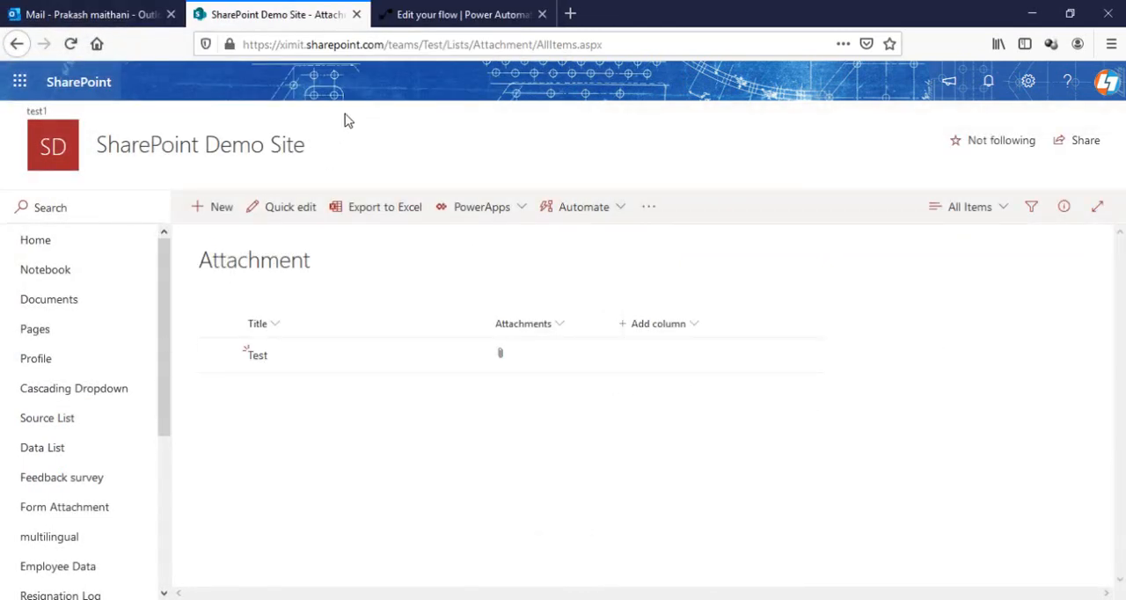
Switch back to Power Automate, go to the Multiple Attachment flow's details page and open its latest run
click(436, 11)
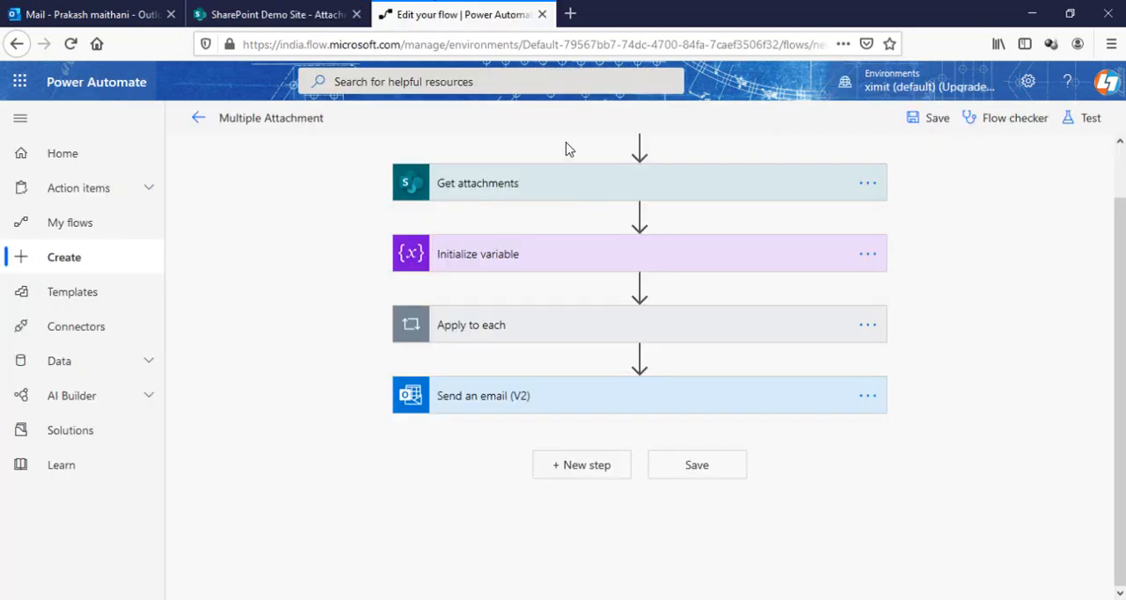
click(197, 120)
click(613, 299)
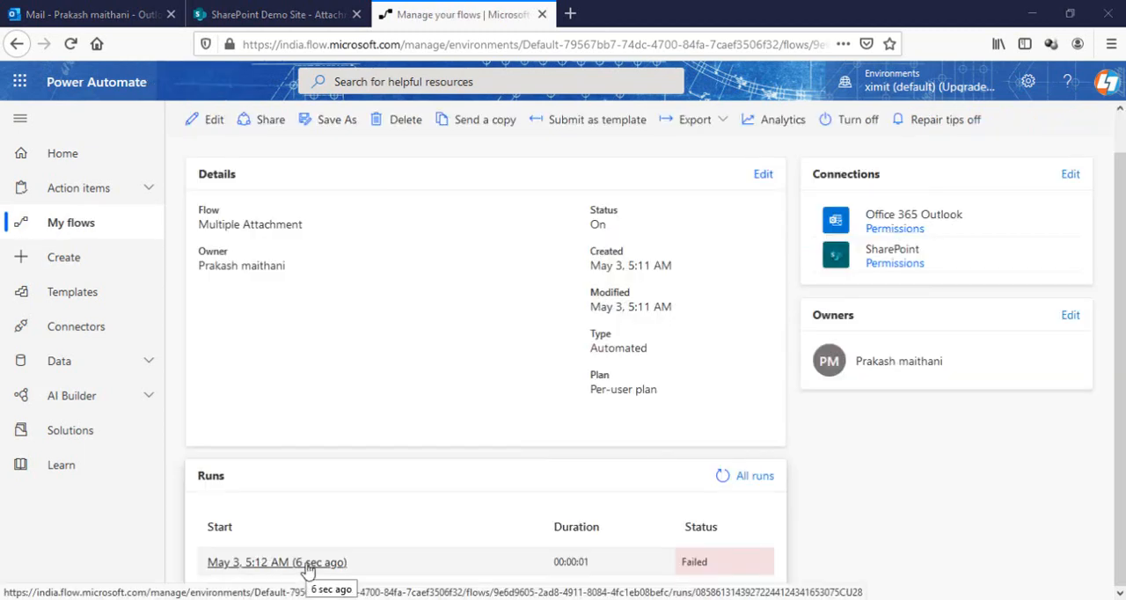
click(307, 563)
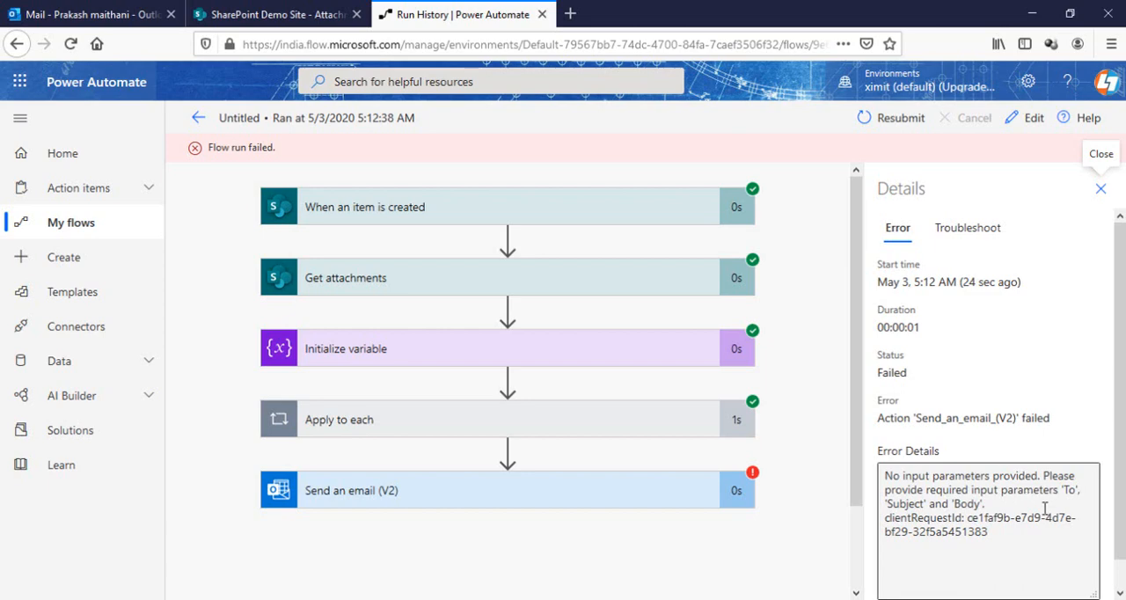
Examine the error and the inputs of the Send an email (V2) action in the run
click(610, 502)
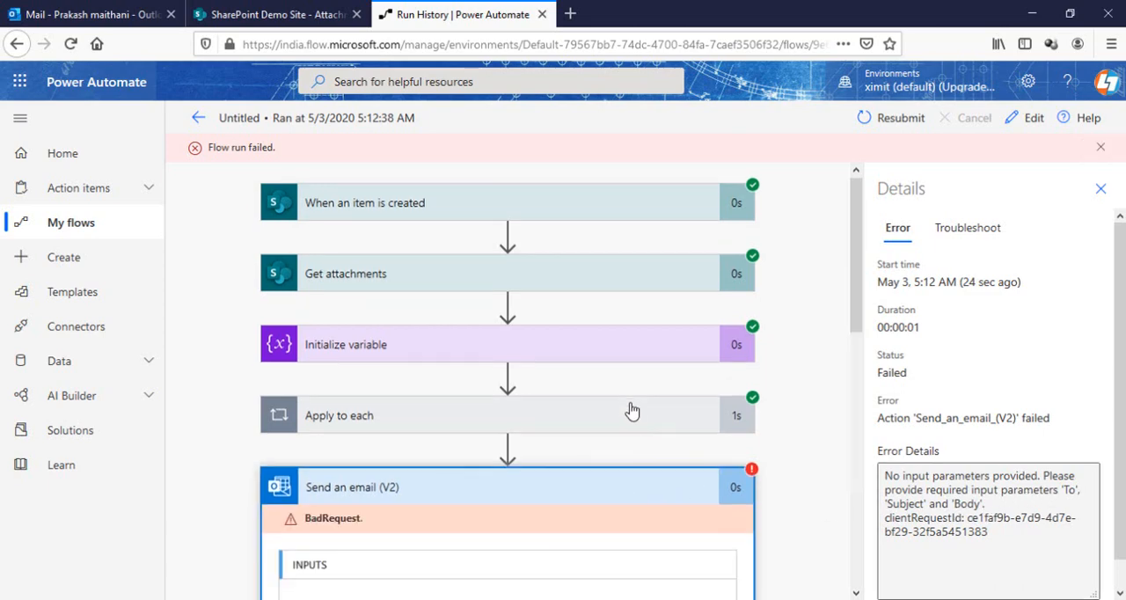
scroll(628, 409, down, 3)
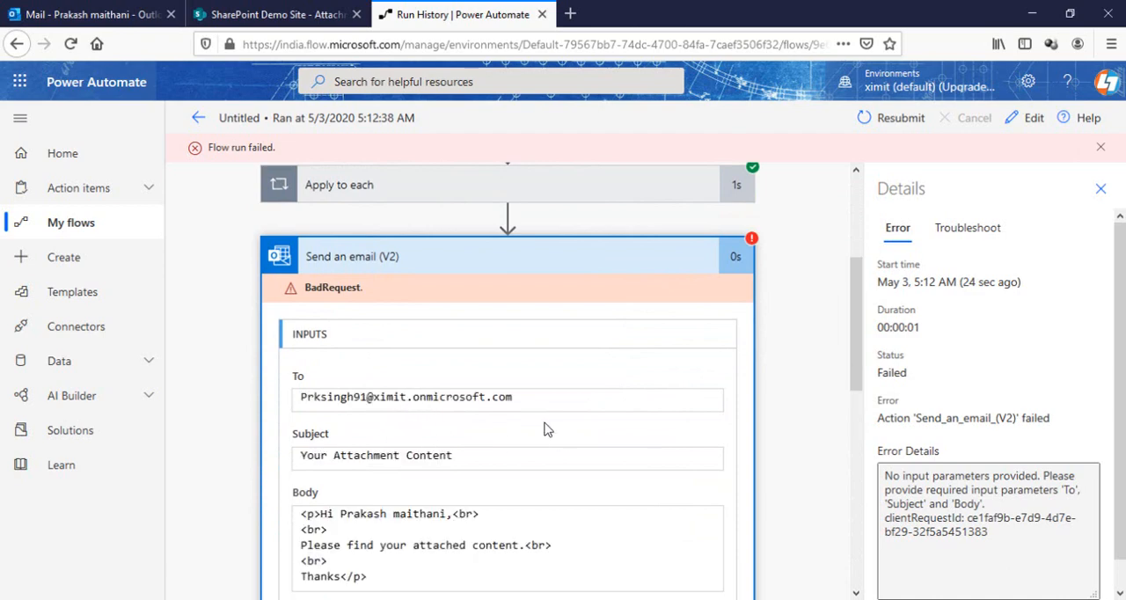
scroll(545, 423, down, 8)
scroll(544, 423, up, 10)
Inspect the Append to array variable value inside the Apply to each loop, focusing on the $content-type and $content properties under ContentBytes
click(558, 378)
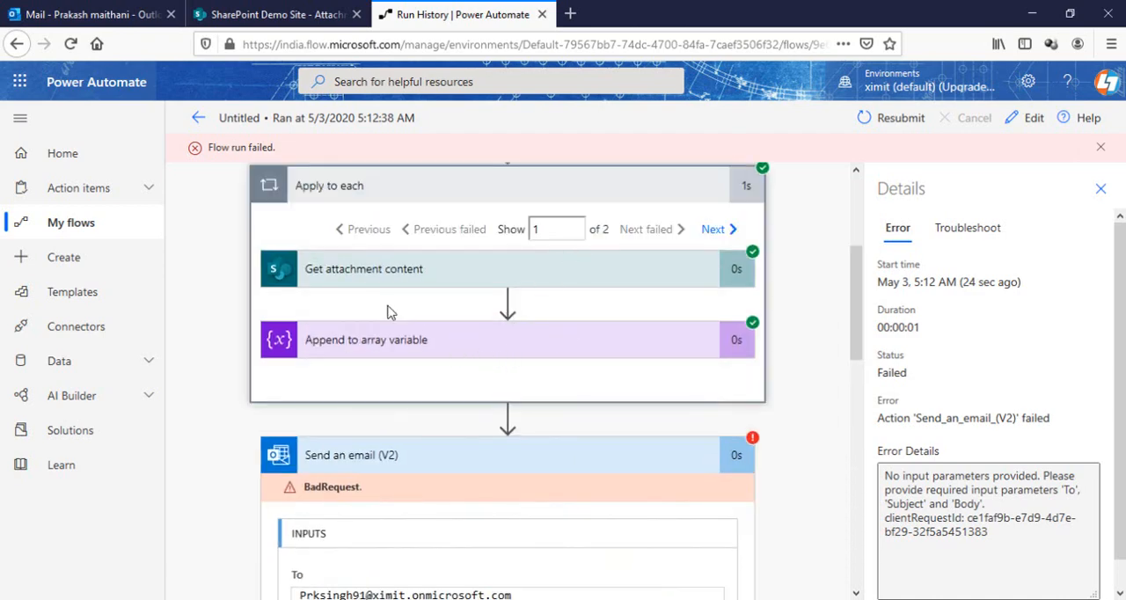
click(465, 350)
scroll(499, 332, down, 3)
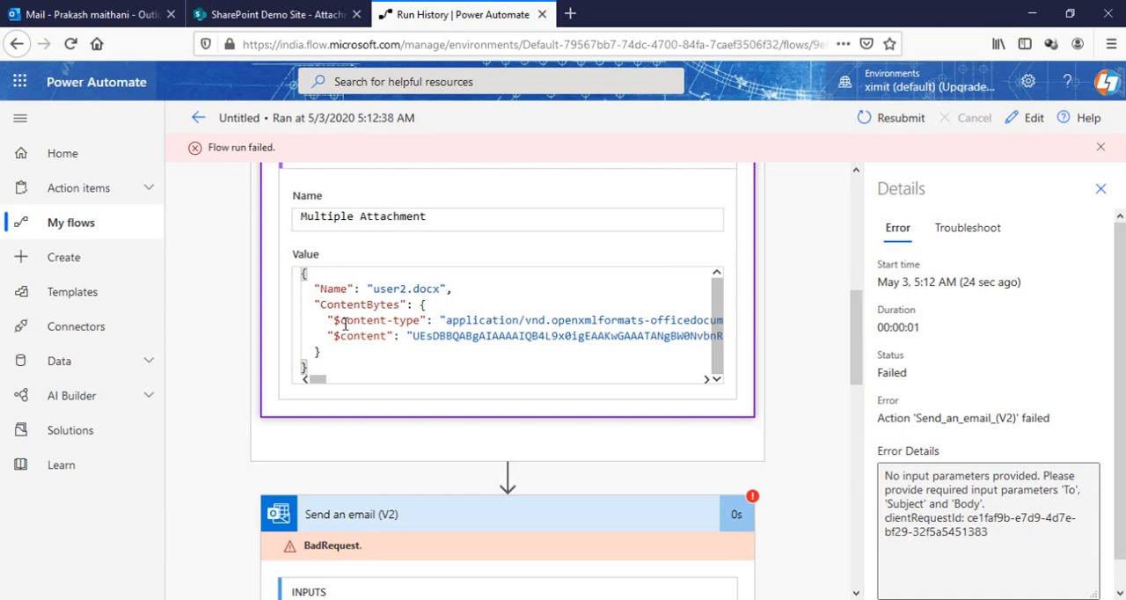
drag(359, 323, 421, 321)
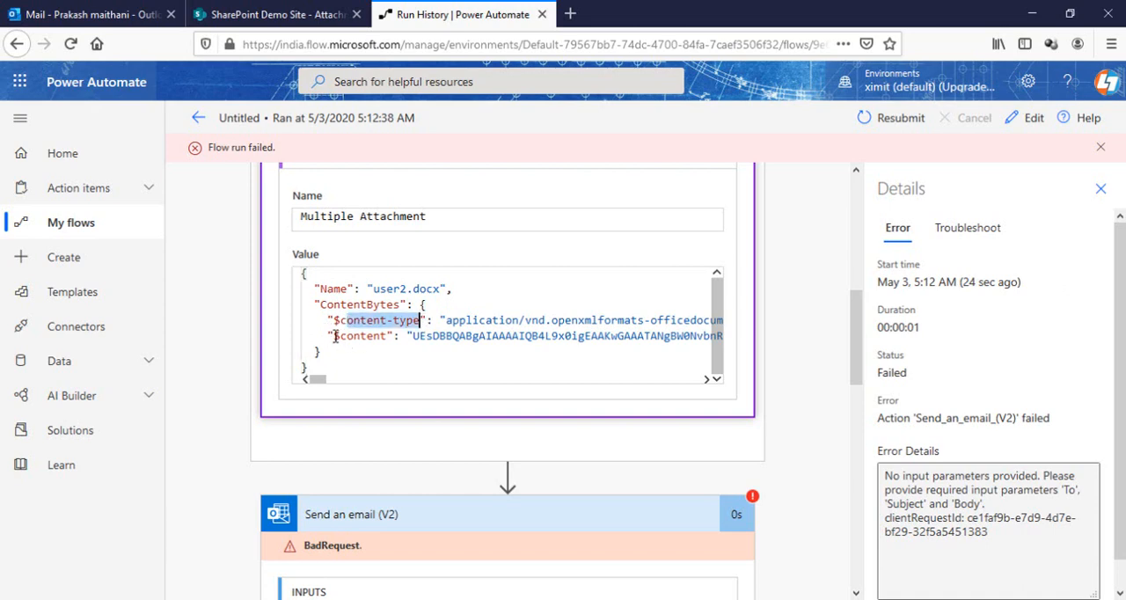
drag(335, 336, 360, 337)
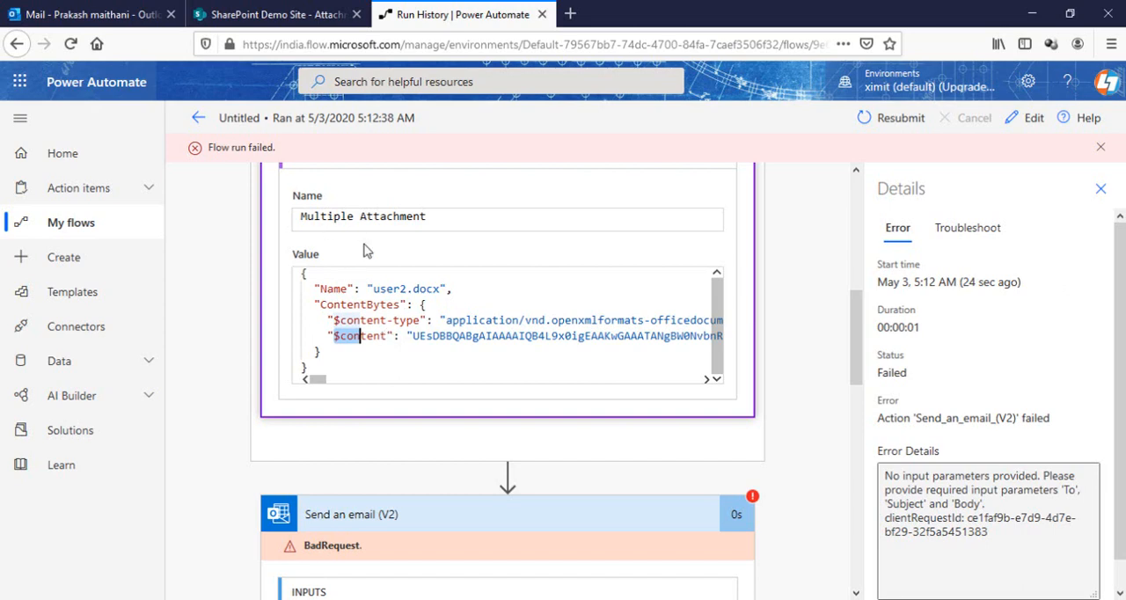
click(390, 346)
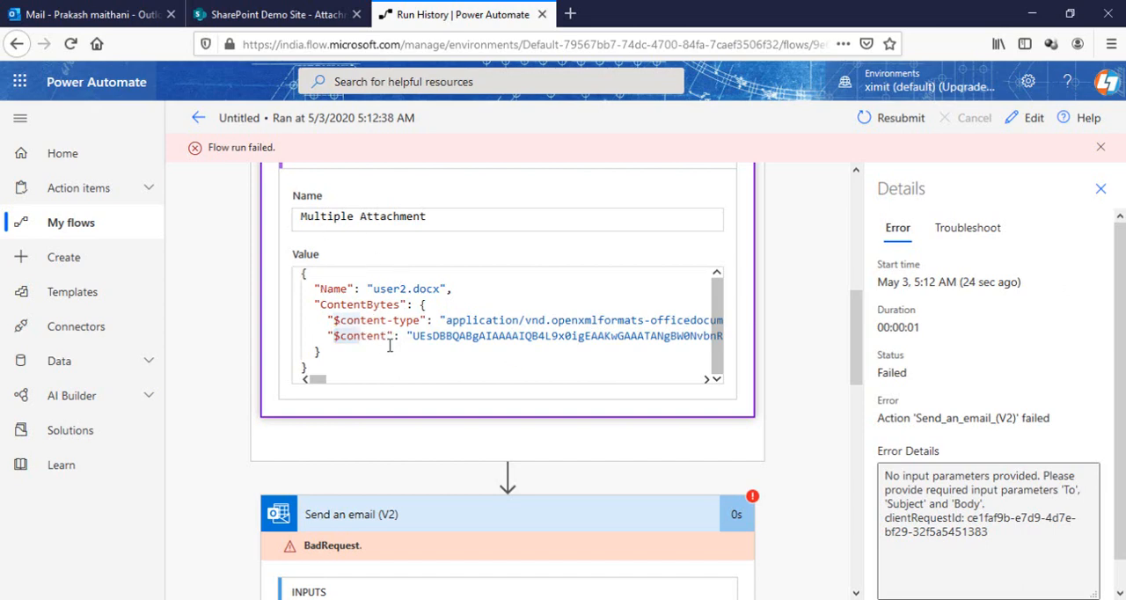
drag(387, 337, 334, 336)
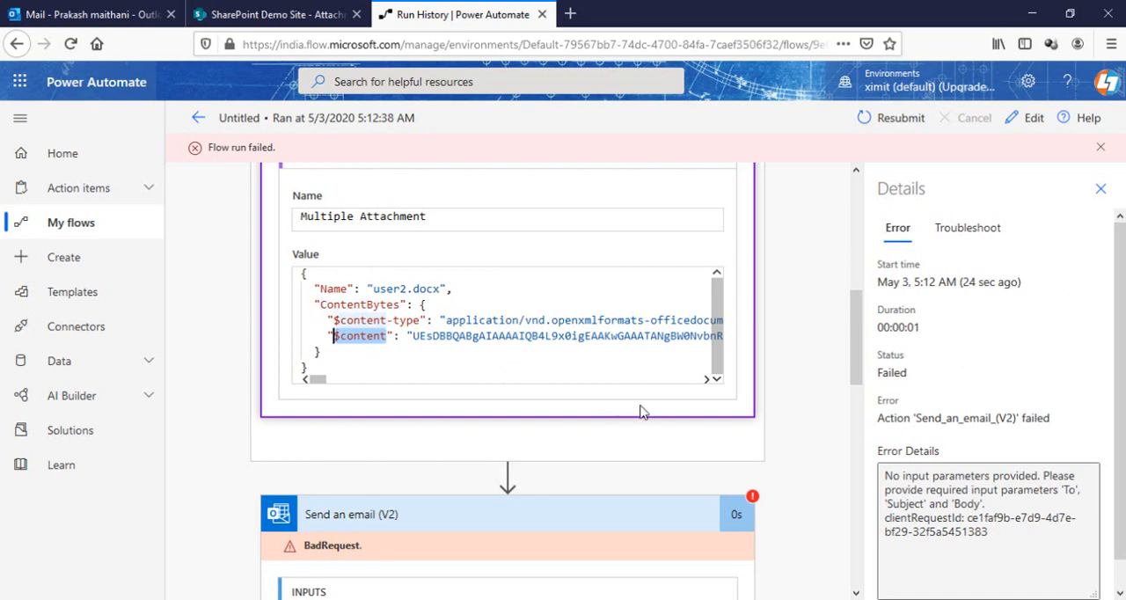
Open the flow for editing and remove the Attachment Content token from ContentBytes in the Append to array variable action
scroll(613, 286, up, 10)
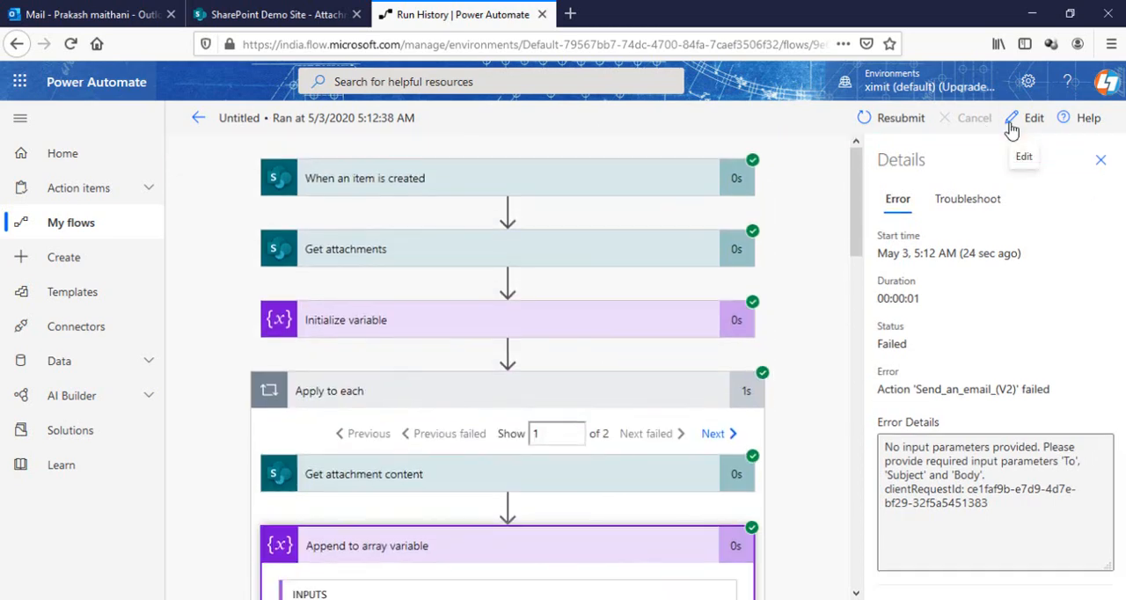
click(1012, 121)
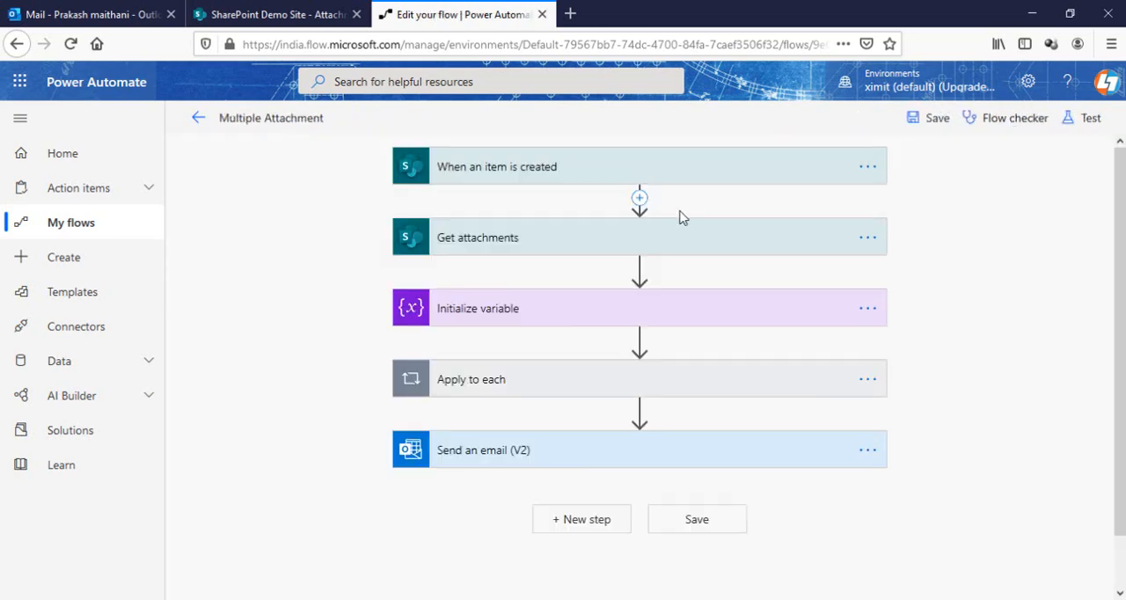
click(557, 373)
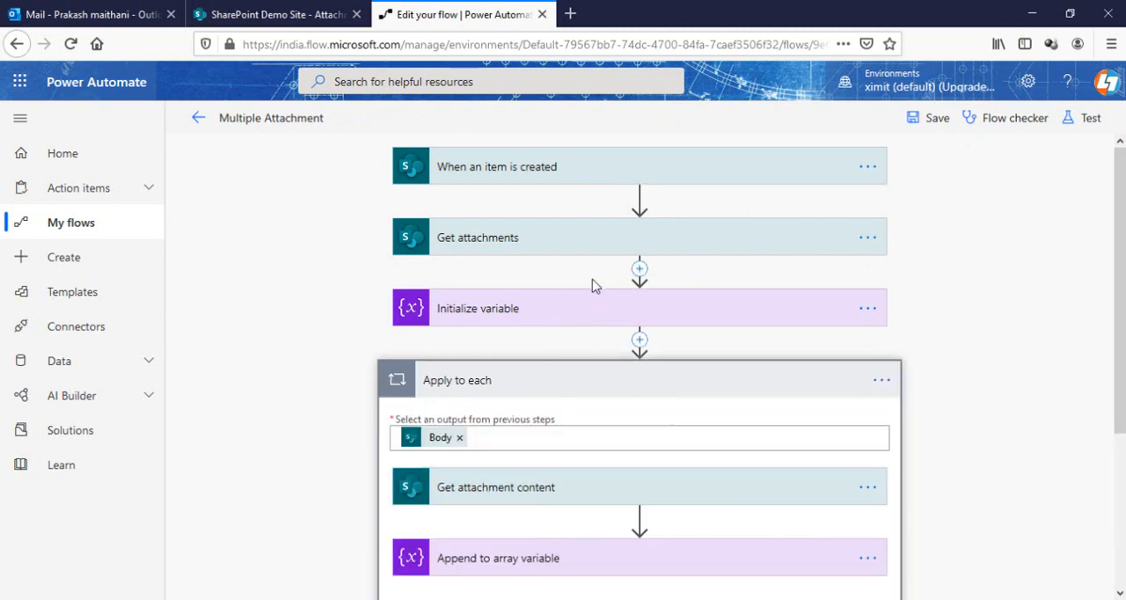
scroll(592, 284, down, 2)
scroll(593, 283, down, 2)
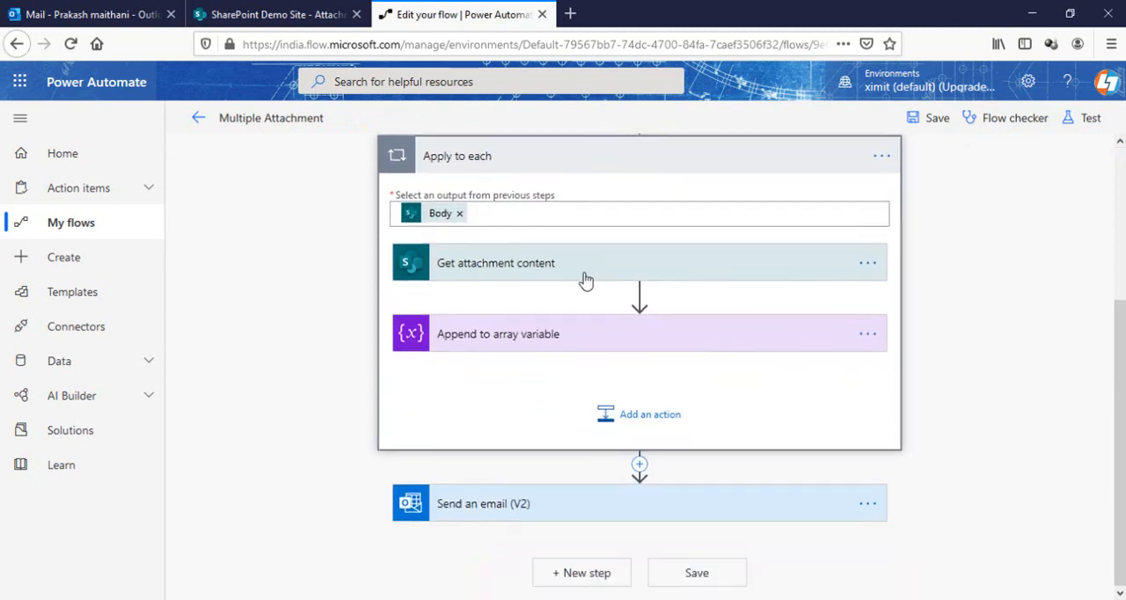
click(571, 334)
scroll(619, 330, down, 3)
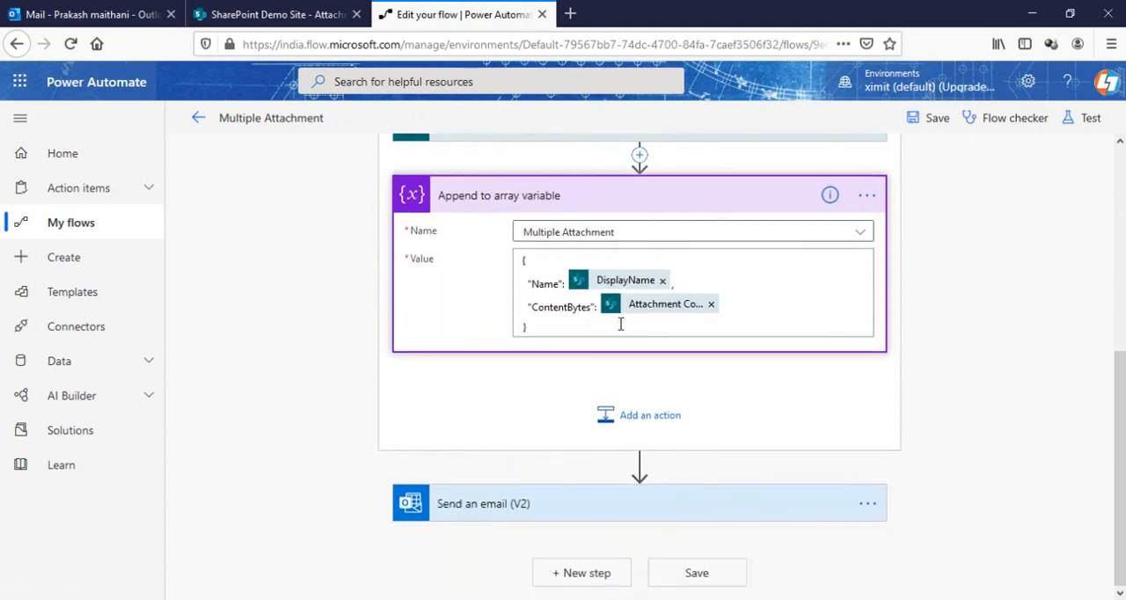
click(712, 305)
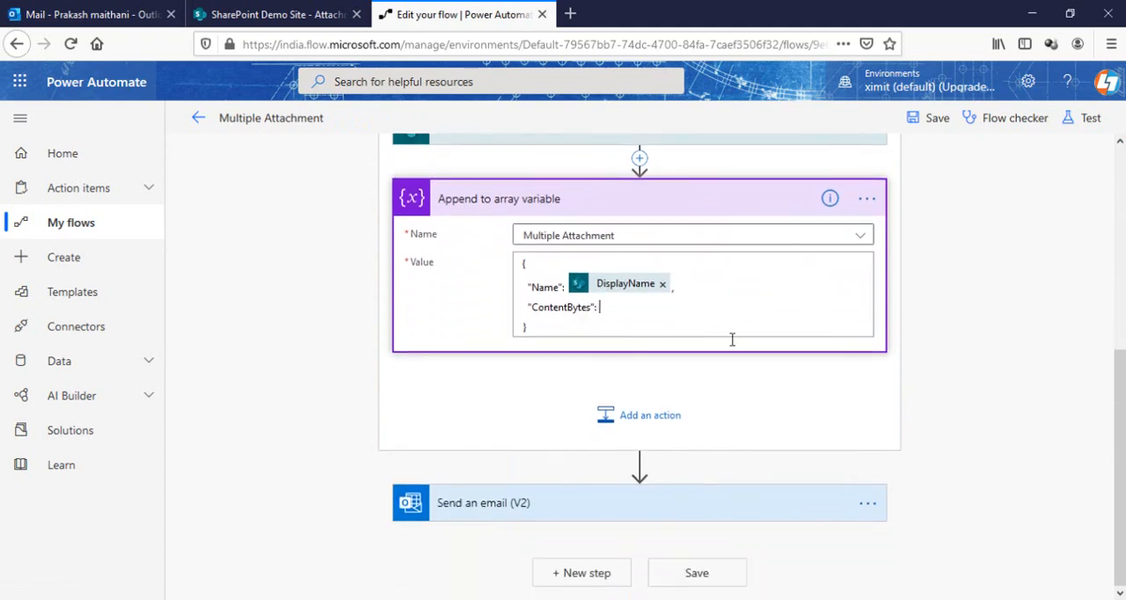
Build the expression body('Get_attachment_content') for the ContentBytes value using the Attachment Content dynamic value, without the stray parentheses
click(732, 339)
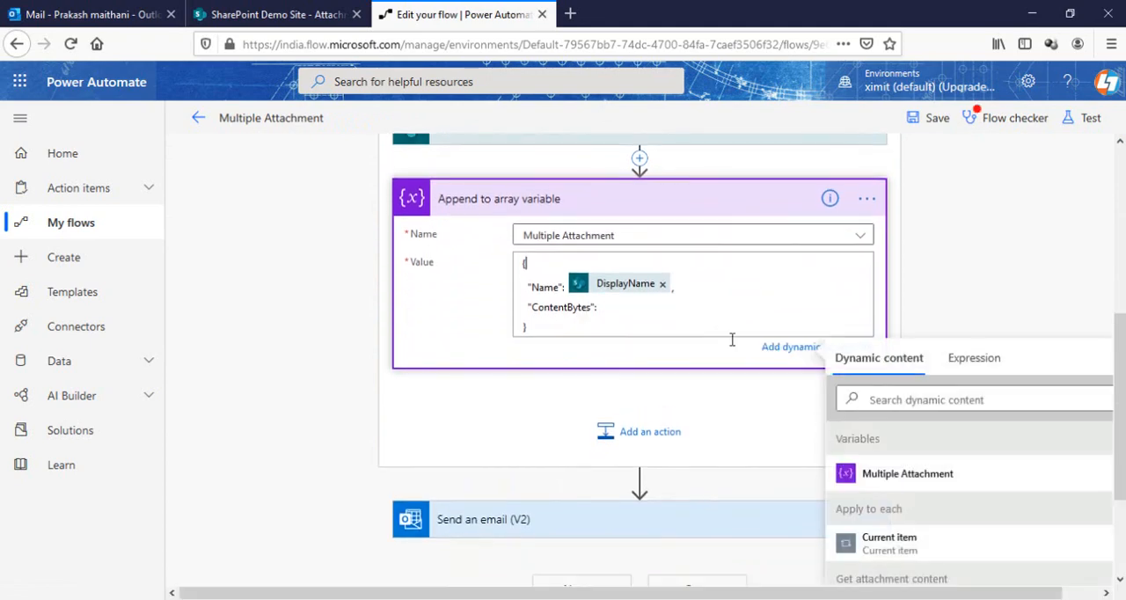
click(973, 362)
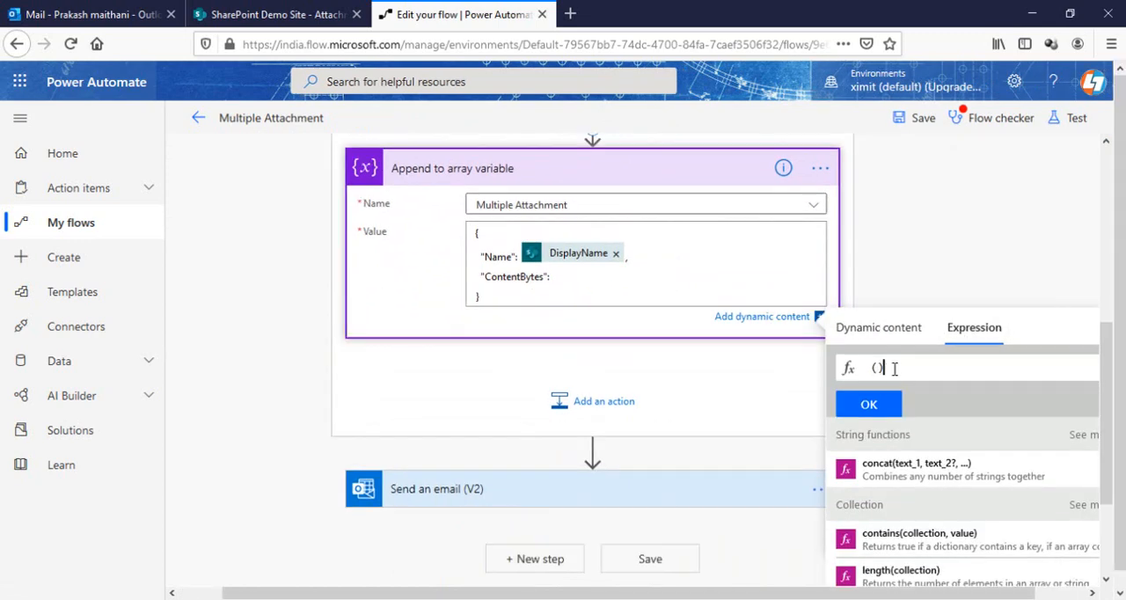
click(892, 328)
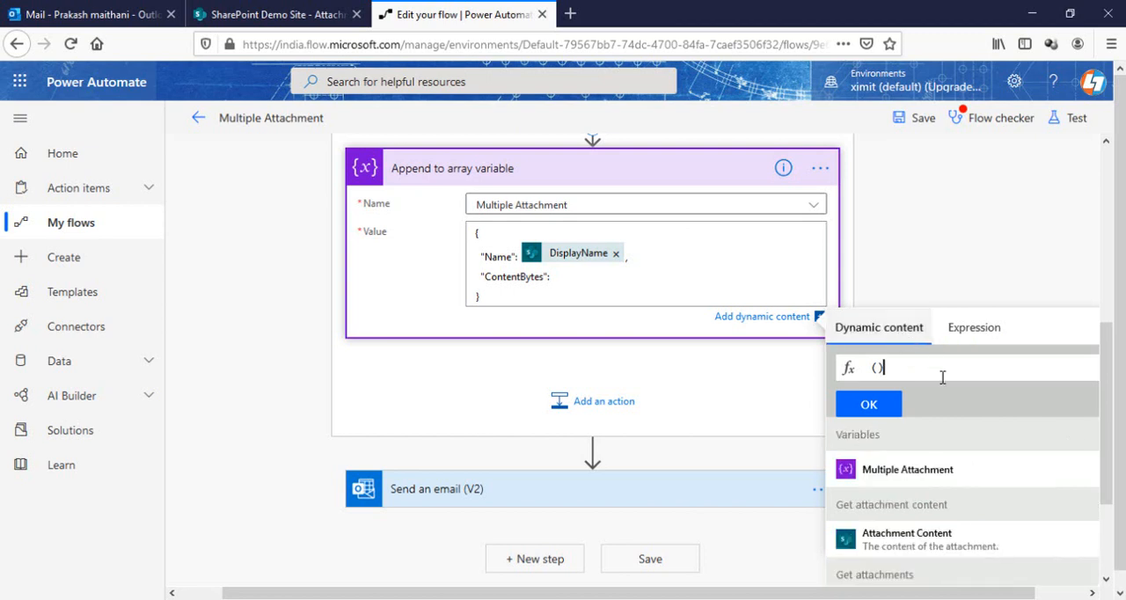
click(943, 541)
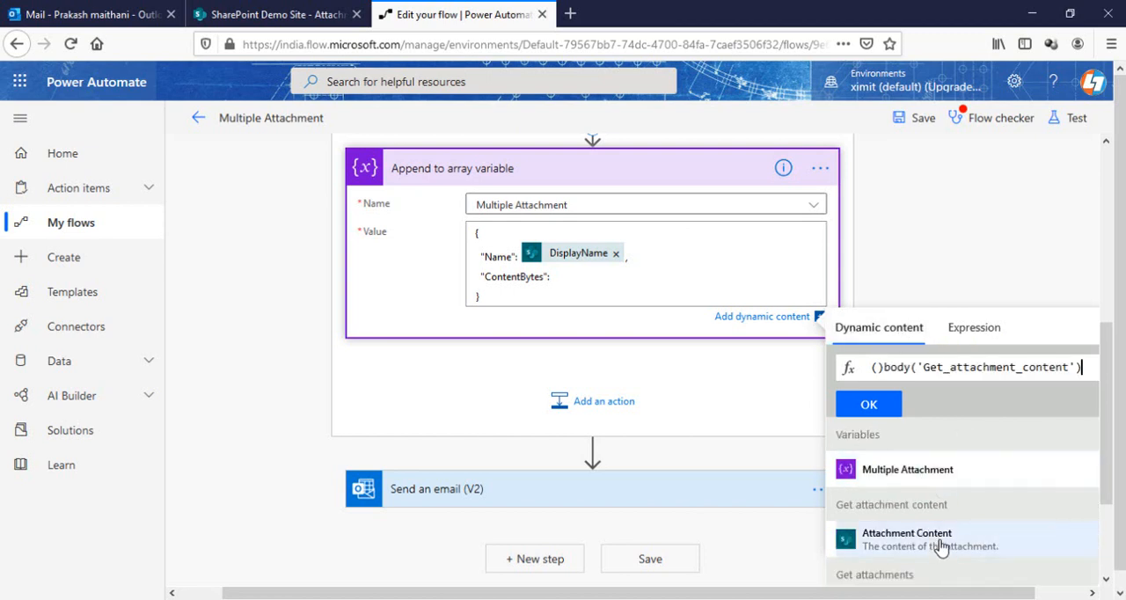
click(882, 366)
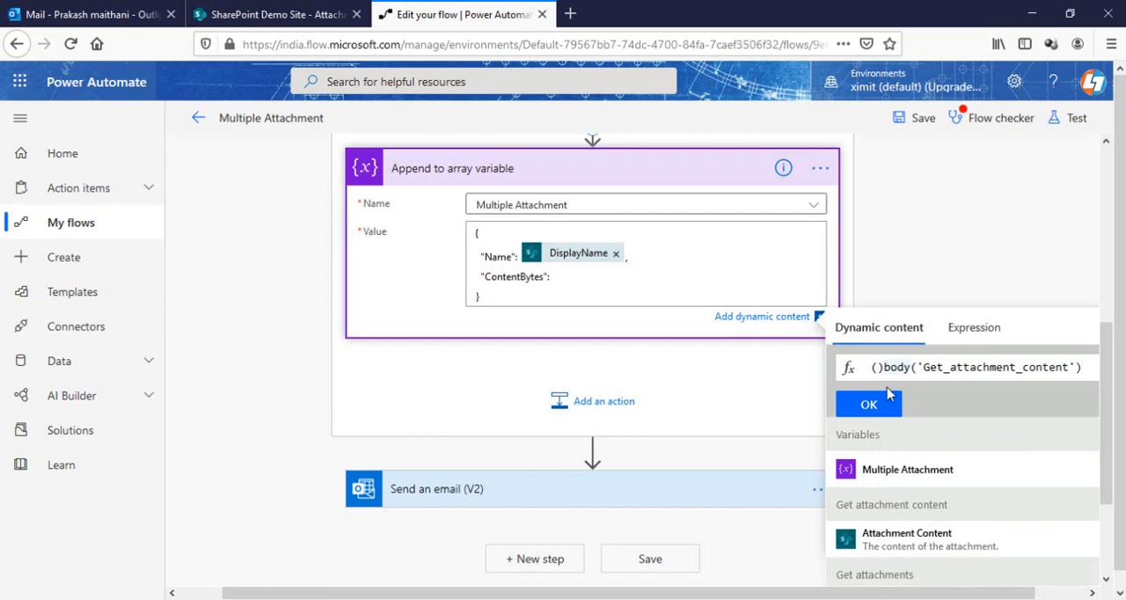
key(BackSpace)
key(BackSpace)
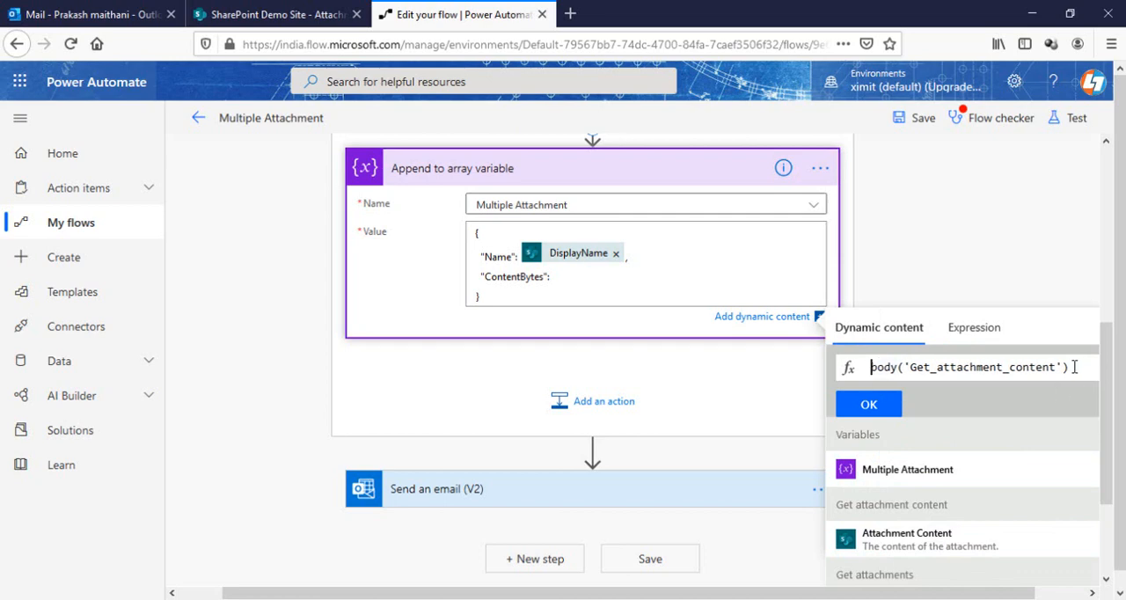
Extend the expression to body('Get_attachment_content').$content and insert it as the ContentBytes value of the Append to array variable action
click(1073, 367)
text(.)
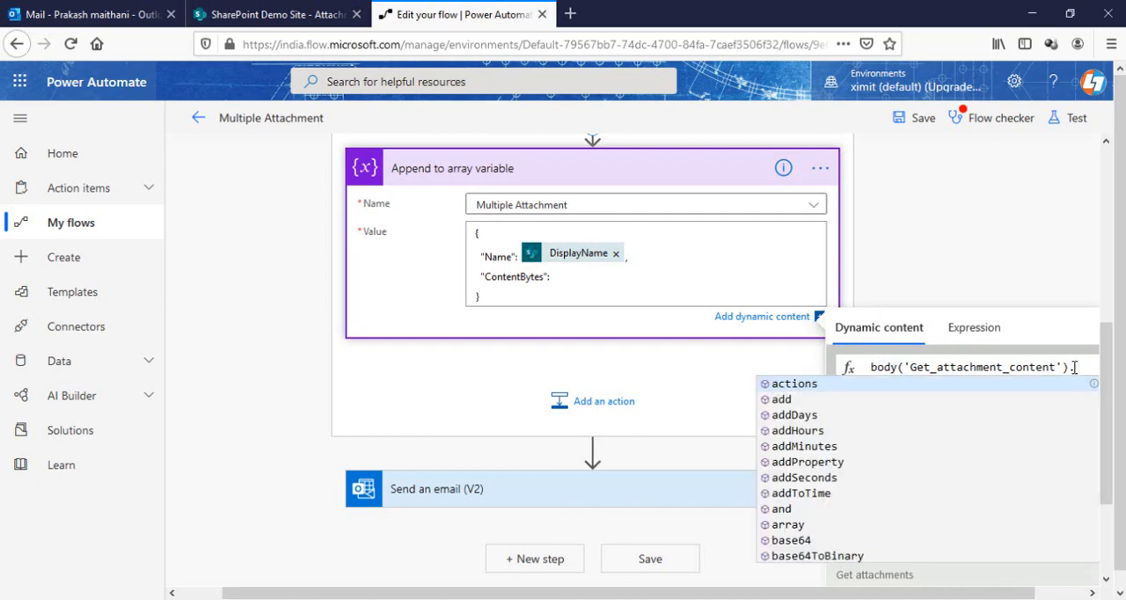
text($content)
drag(950, 594, 998, 596)
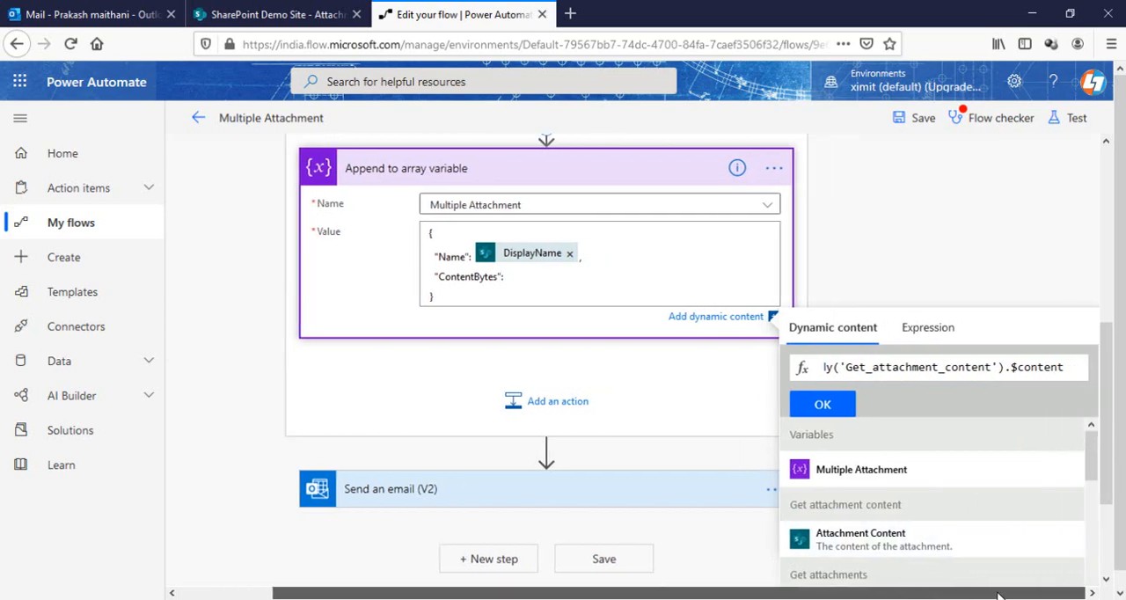
click(823, 403)
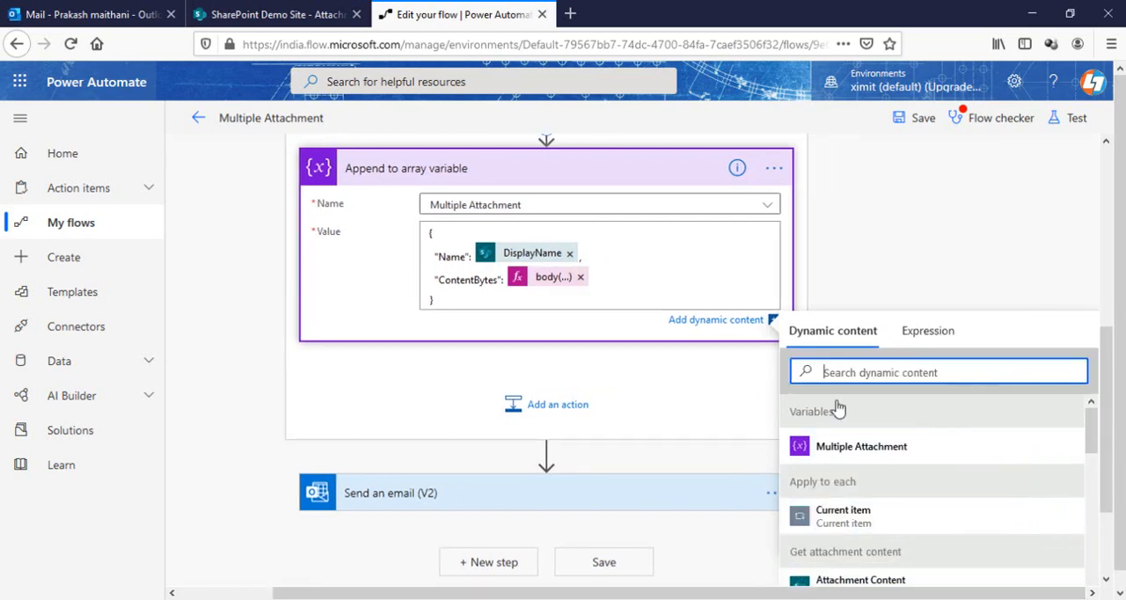
click(922, 233)
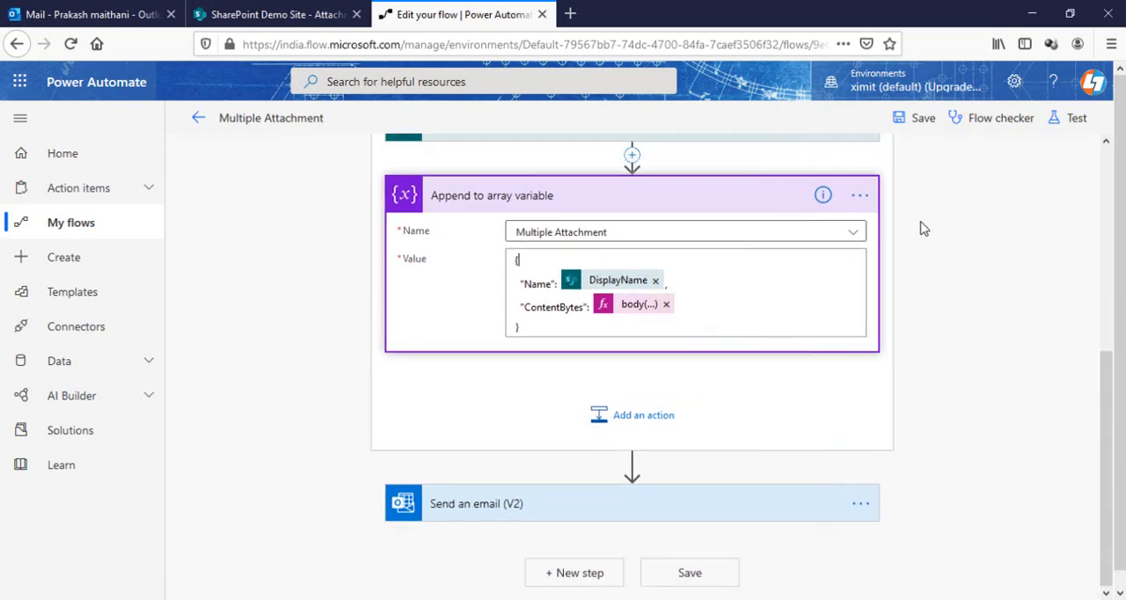
Save the flow and test it using data from the previous failed run
click(922, 125)
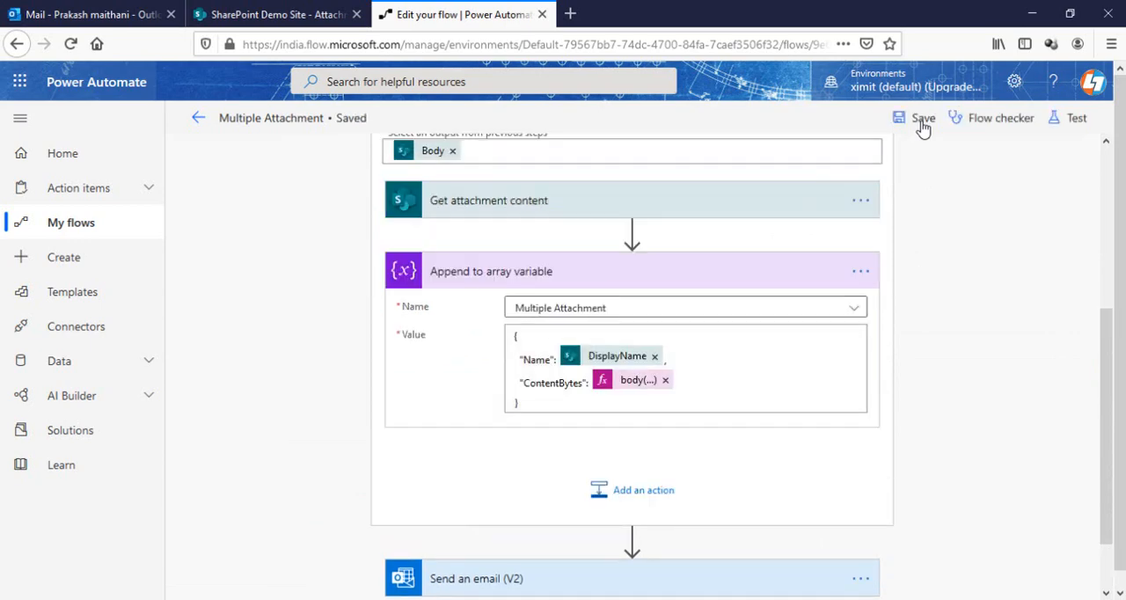
click(1077, 120)
click(906, 188)
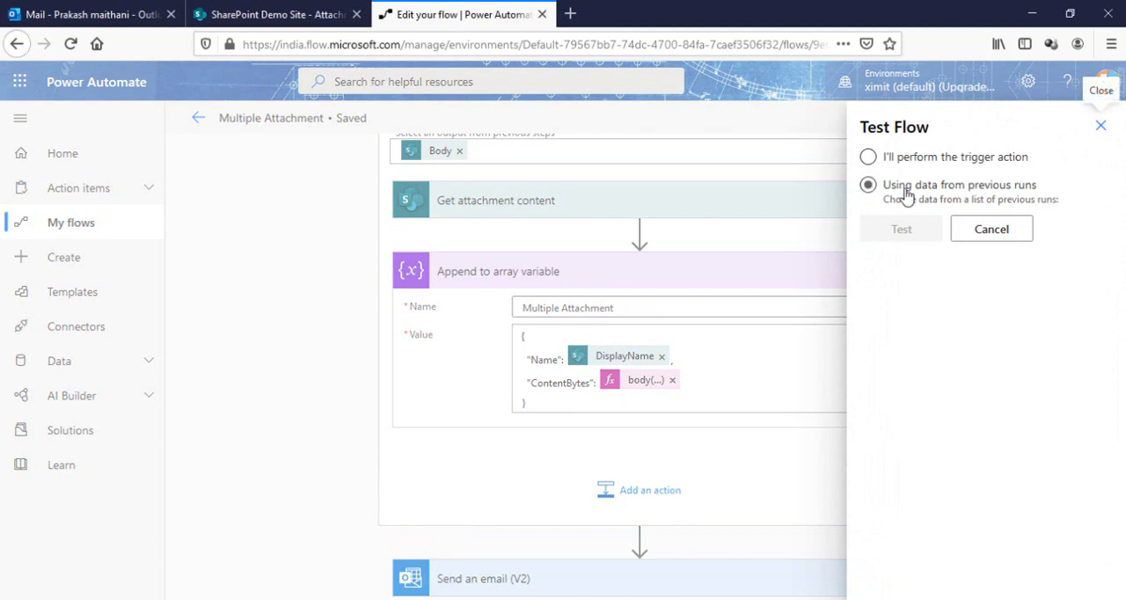
click(874, 229)
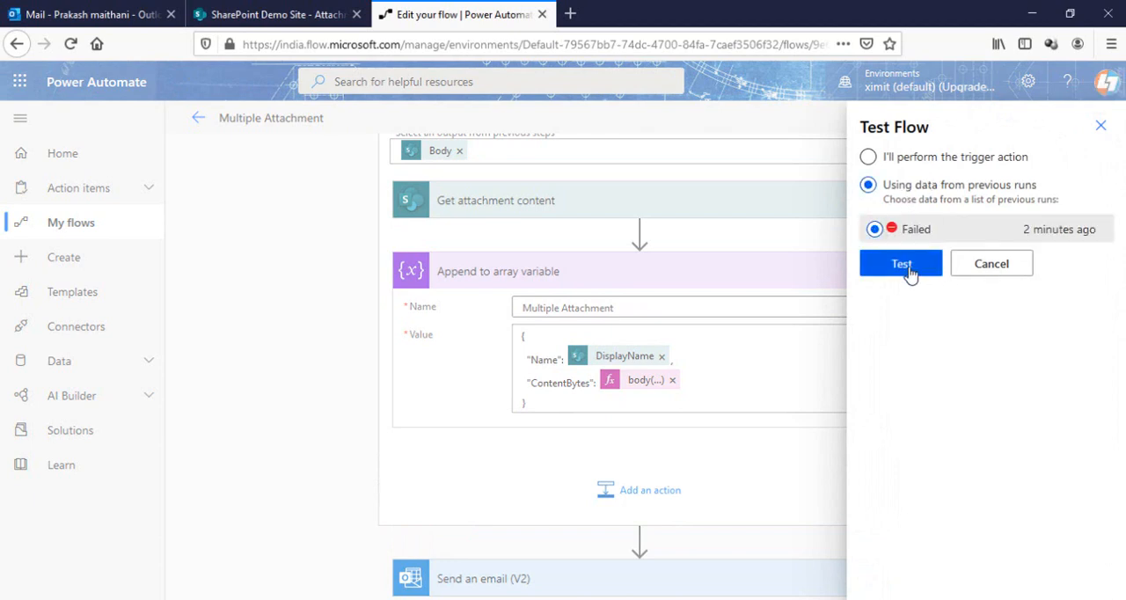
click(906, 264)
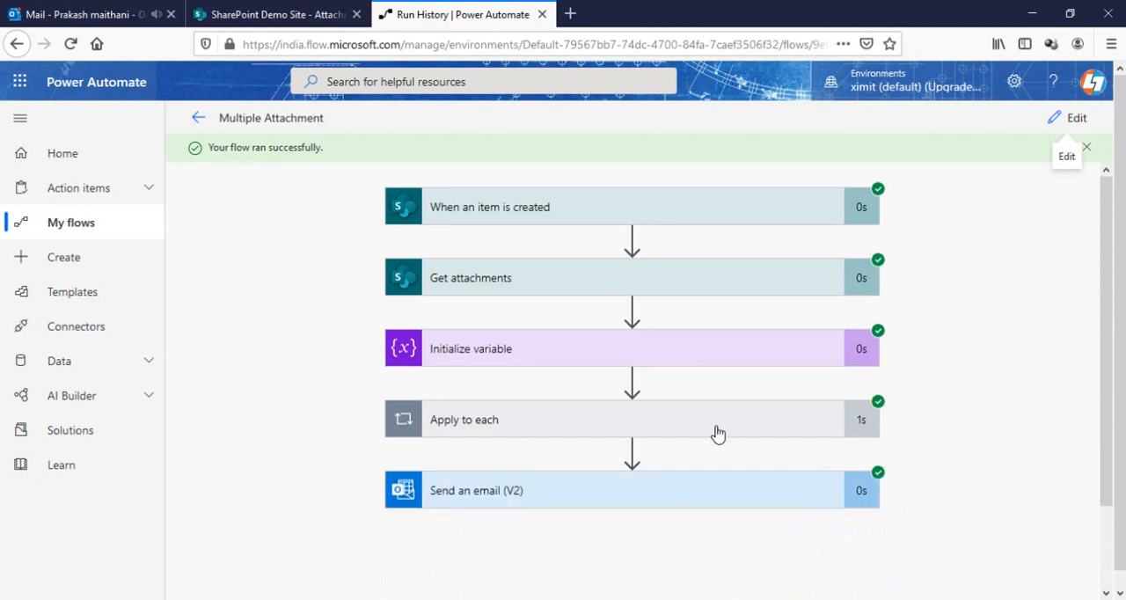
Switch to Outlook and open the new Your Attachment Content email to check its attachments
click(81, 9)
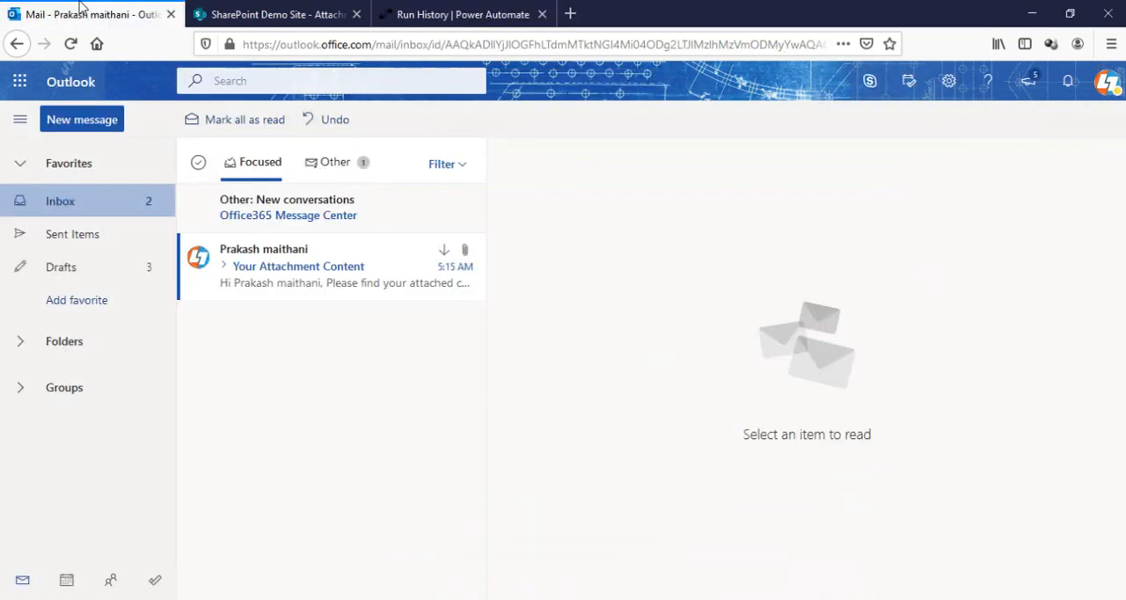
click(275, 279)
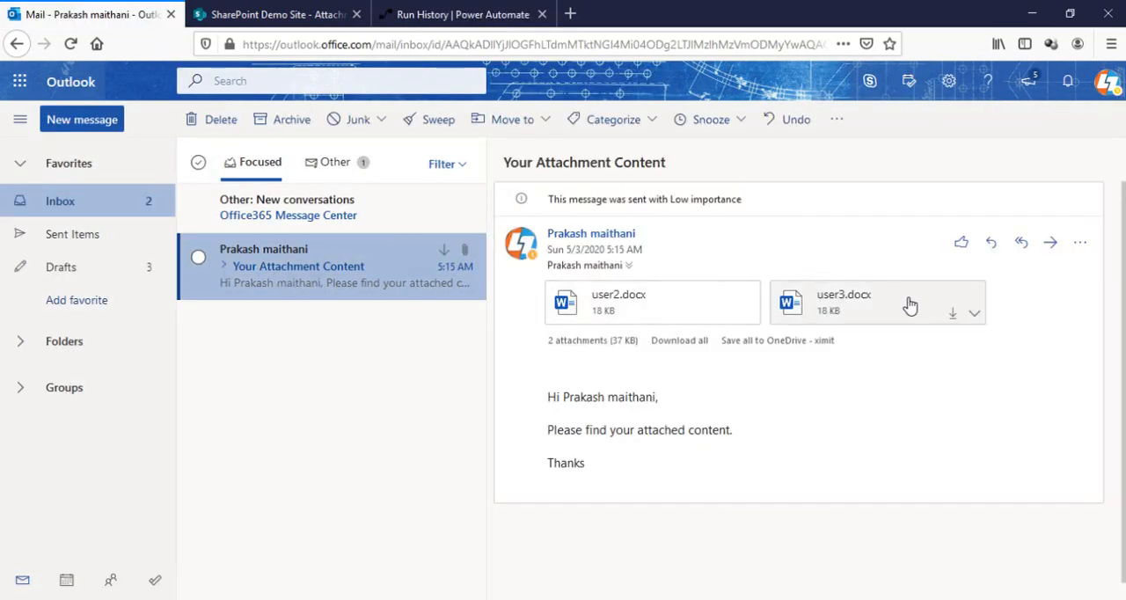
In the SharePoint Attachment list, create an item titled Test 1 with Excel Data.xlsx, user1.docx, user2.docx and user3.docx attached
click(273, 14)
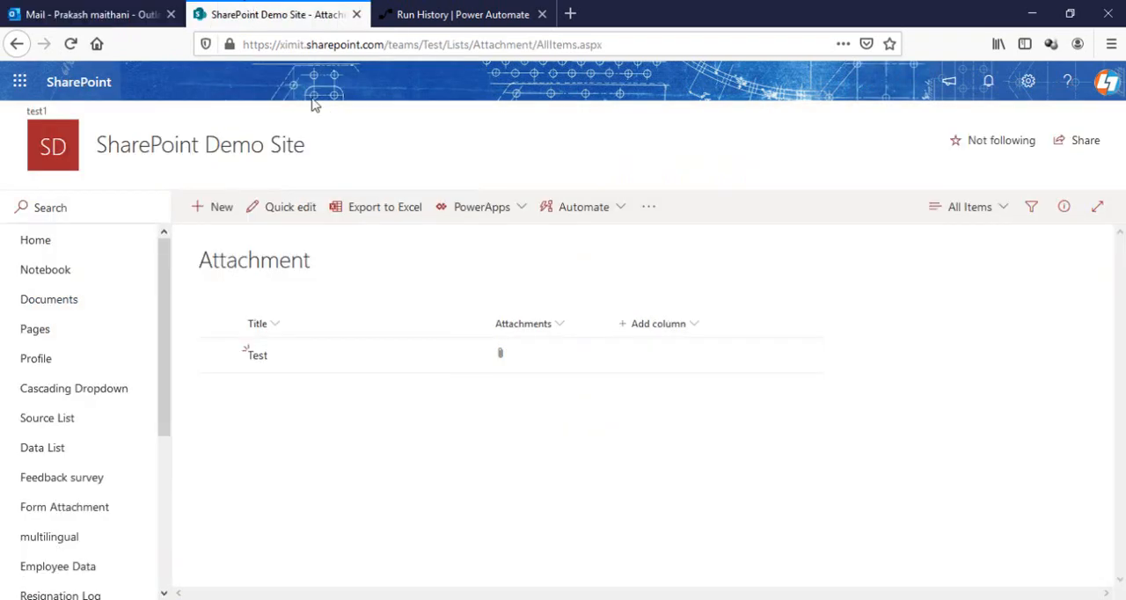
click(222, 210)
click(760, 238)
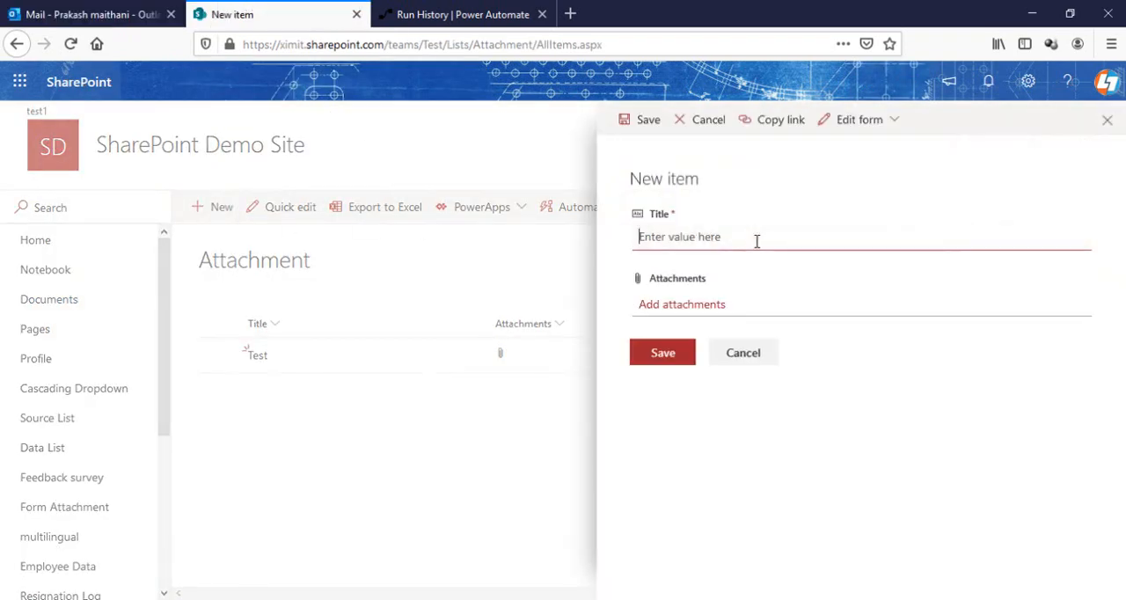
text(Test 1)
click(686, 304)
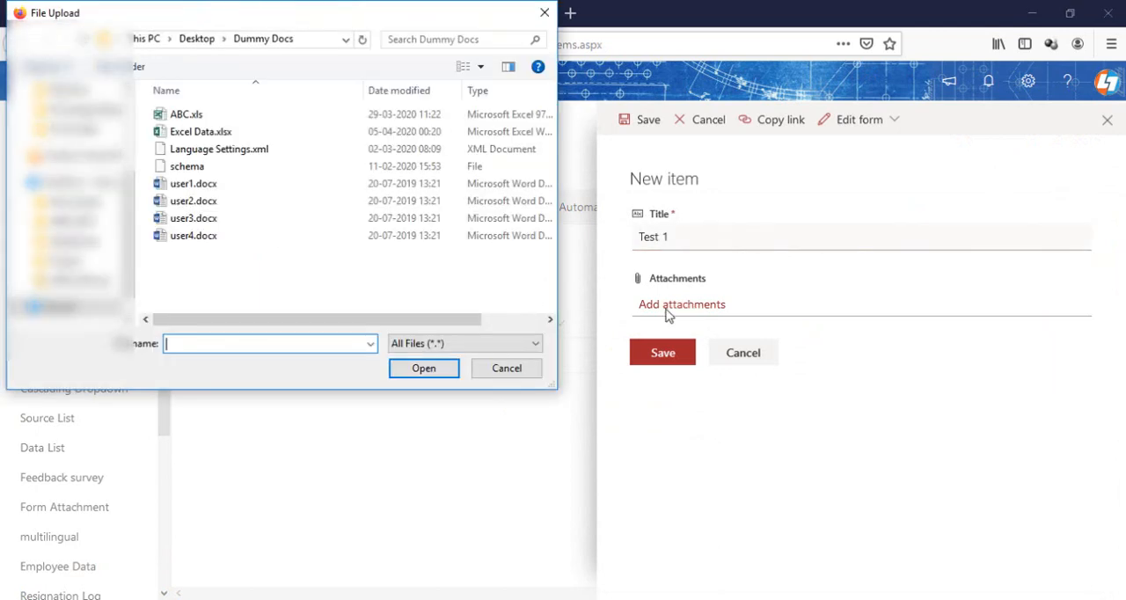
drag(201, 221, 202, 168)
ctrl+click(204, 138)
click(432, 369)
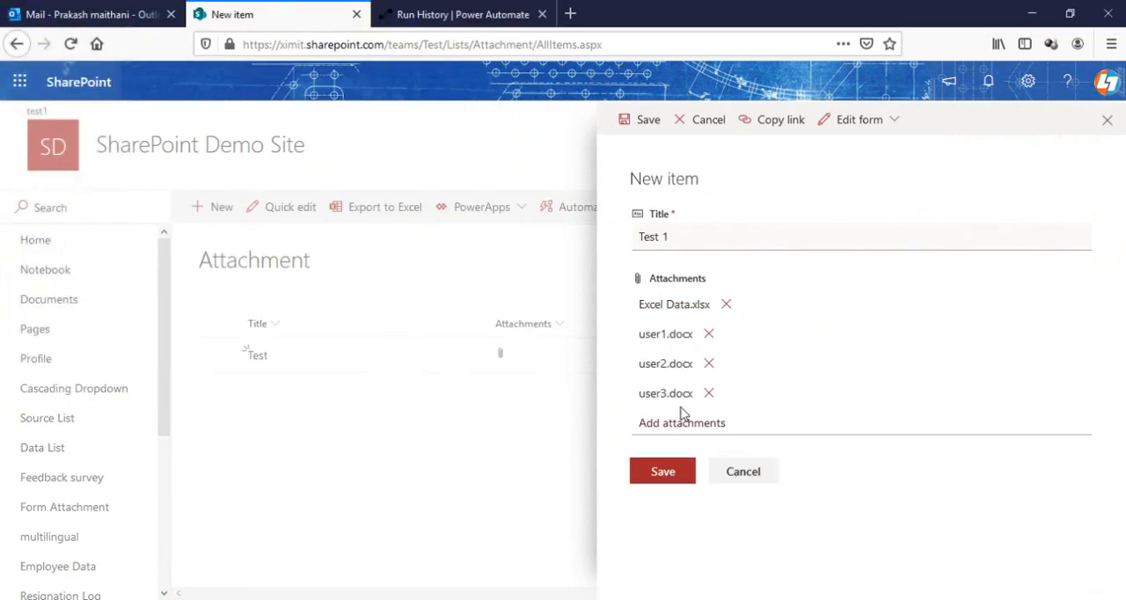
click(683, 485)
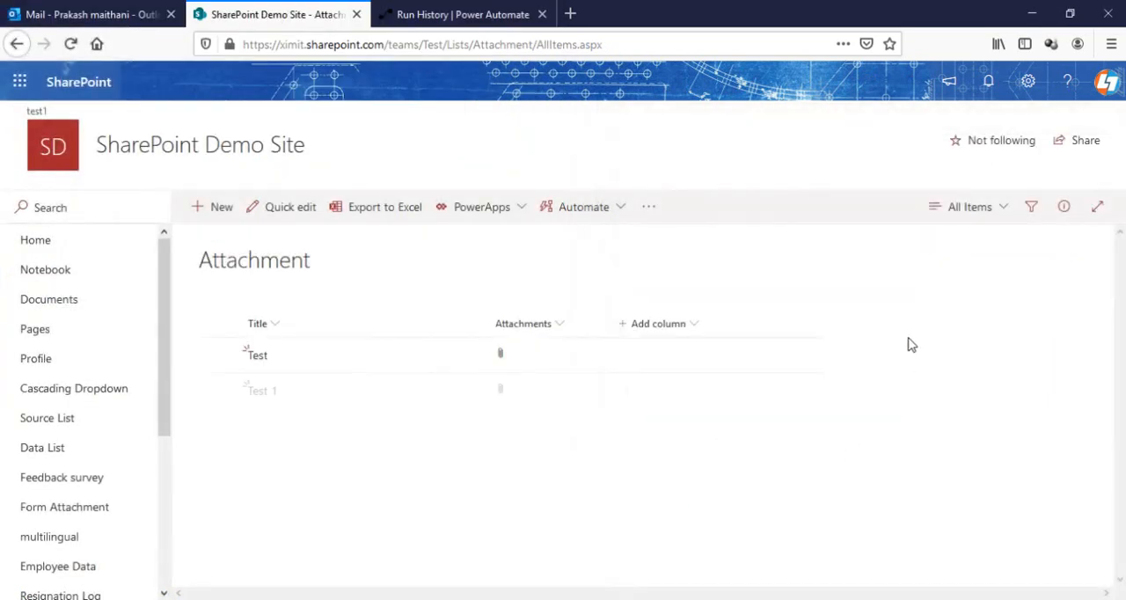
Switch to Power Automate, refresh the Multiple Attachment flow's details page and open its most recent run
click(458, 14)
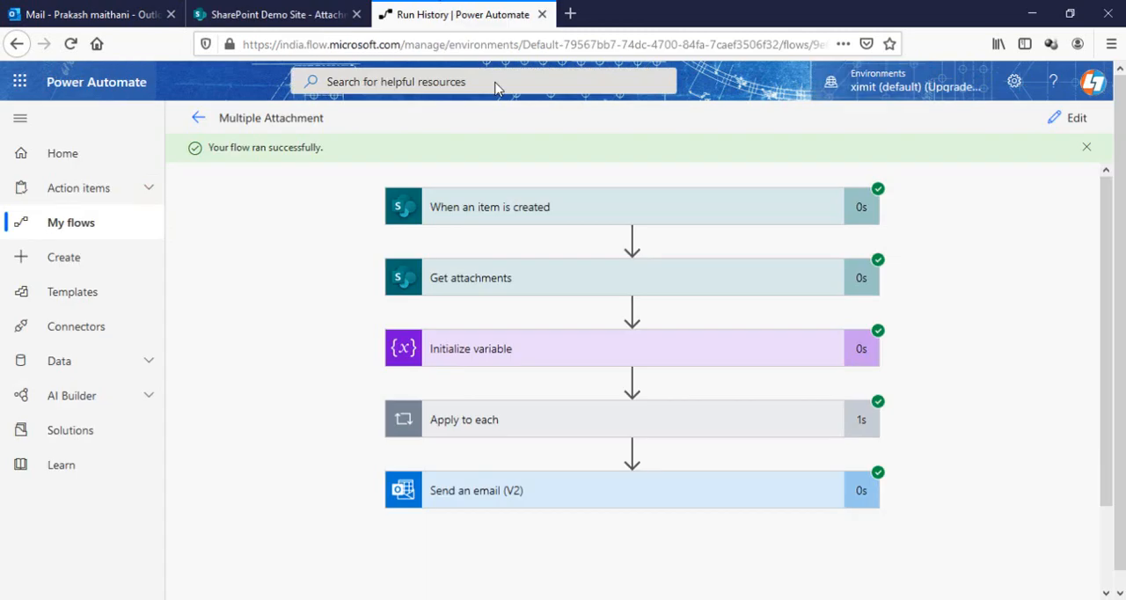
click(198, 119)
scroll(652, 322, down, 1)
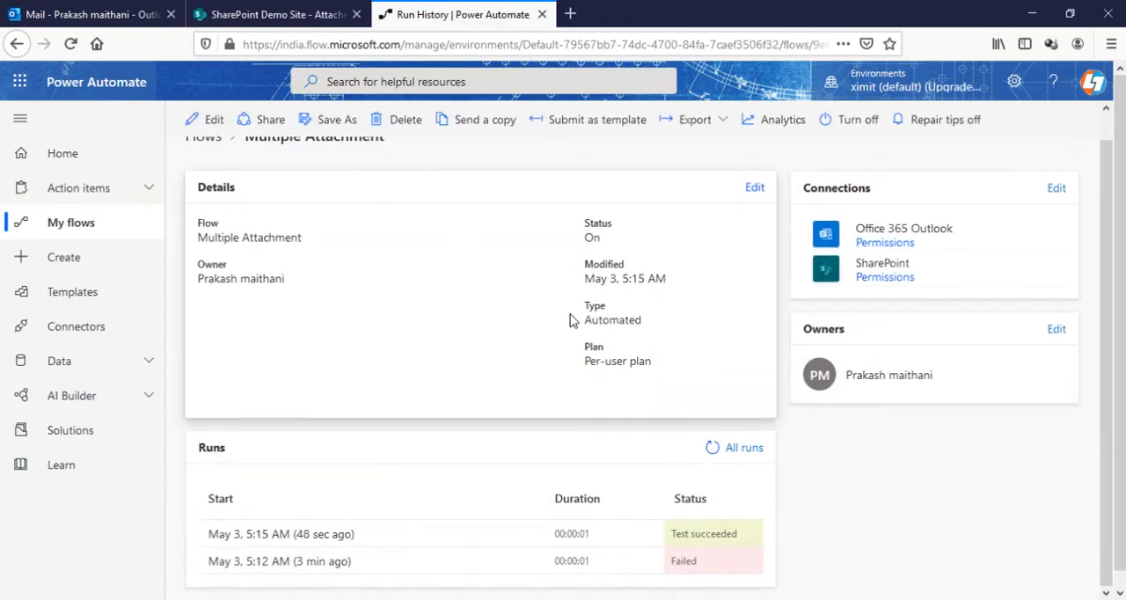
click(70, 44)
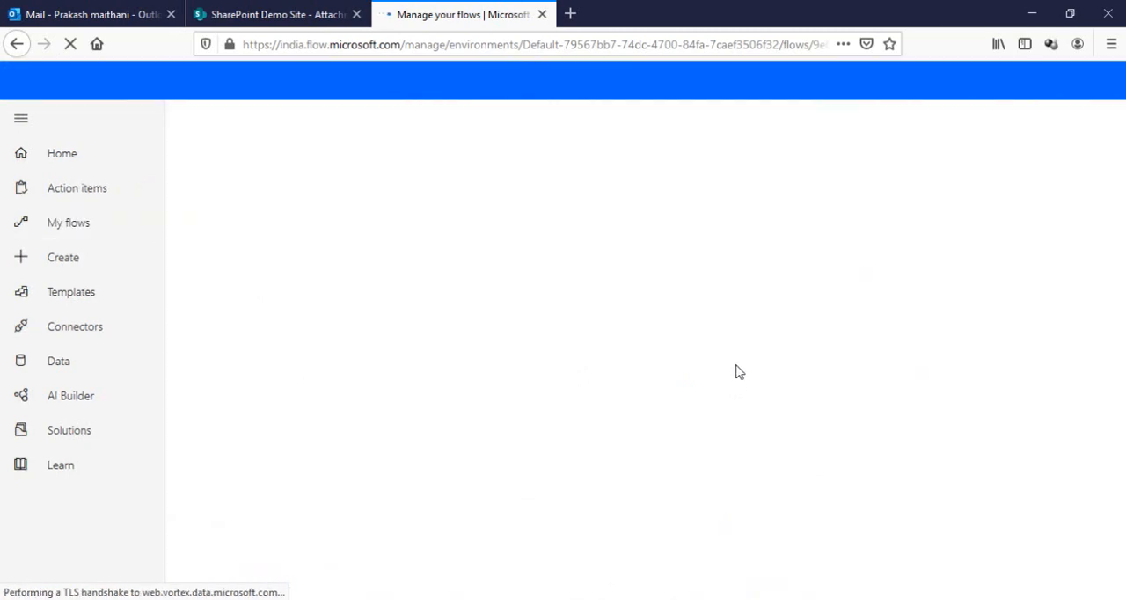
scroll(447, 214, down, 2)
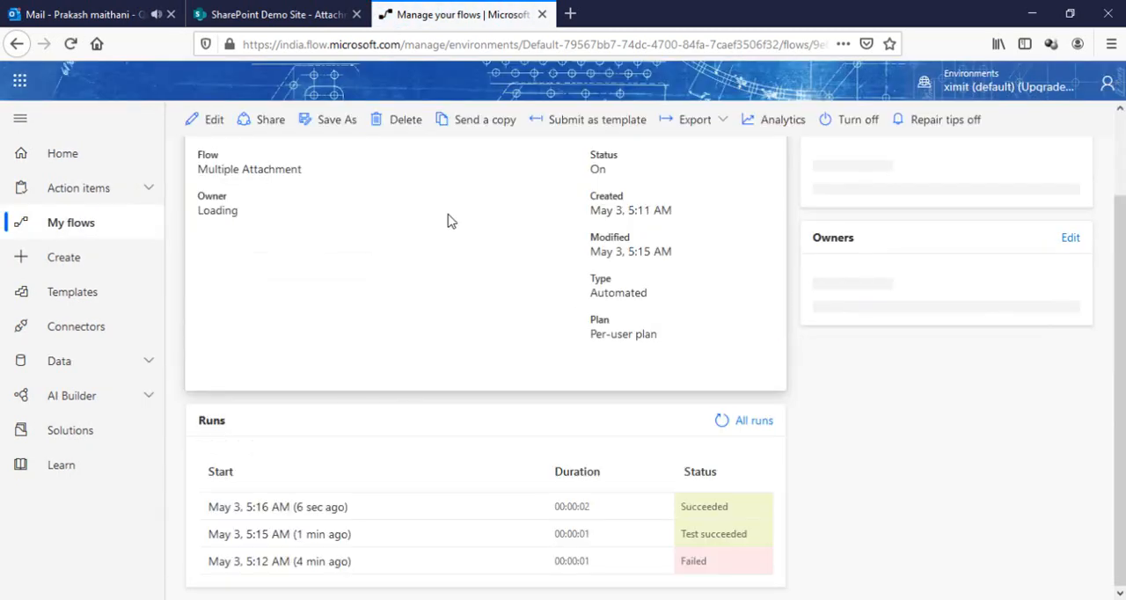
click(301, 509)
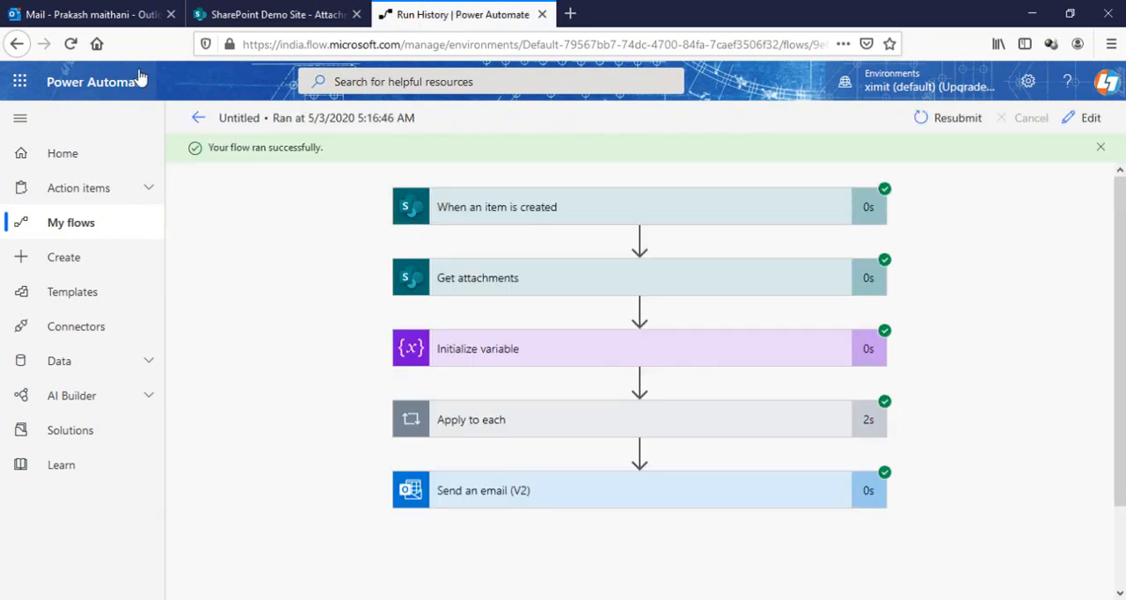
Switch to Outlook, open the newest Your Attachment Content email and expand its full list of attachments
click(123, 14)
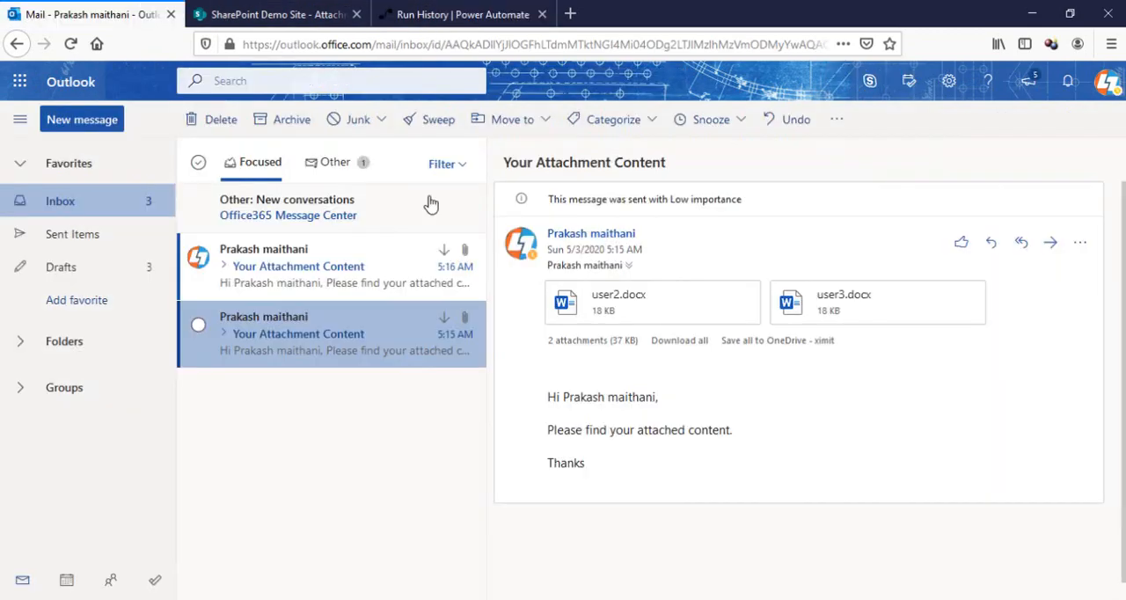
click(330, 283)
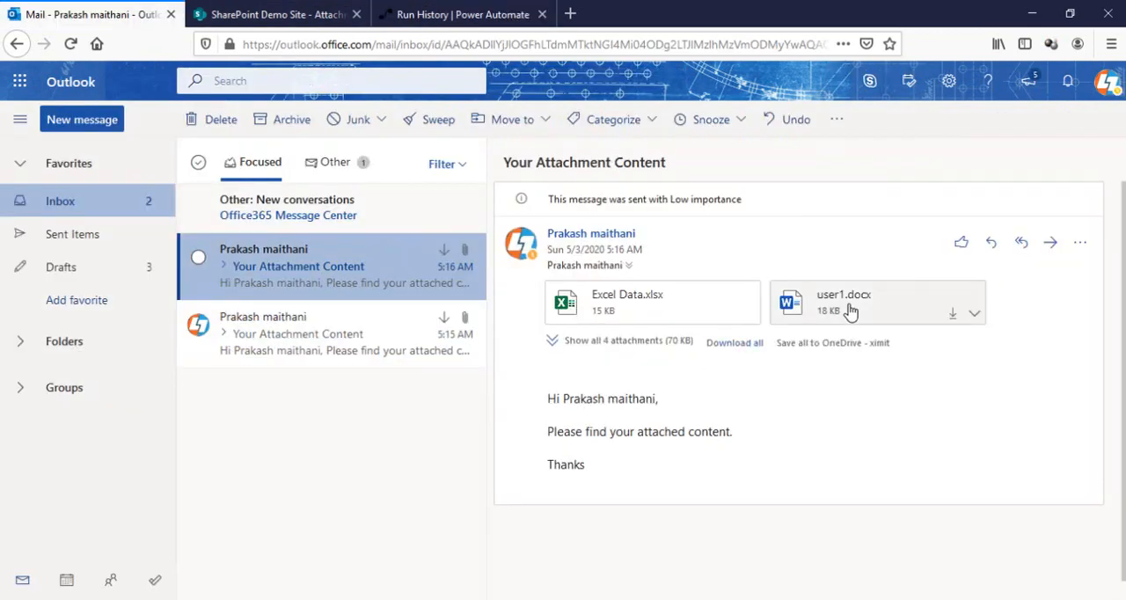
click(558, 343)
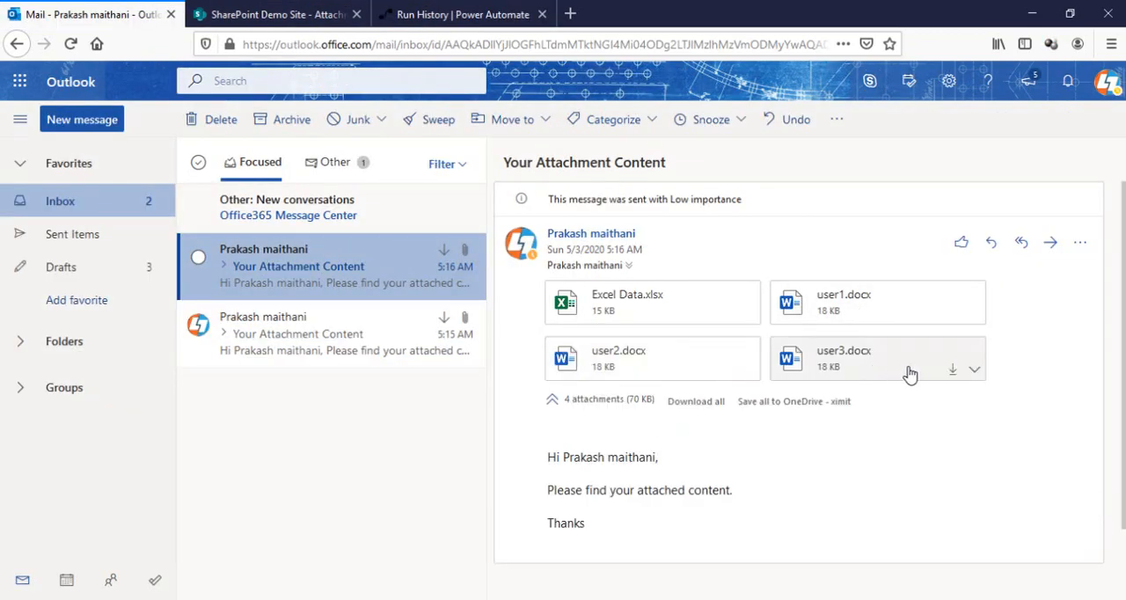
Preview Excel Data.xlsx, user1.docx, user2.docx and user3.docx from the email, close the preview and switch back to the SharePoint Attachment list
click(674, 314)
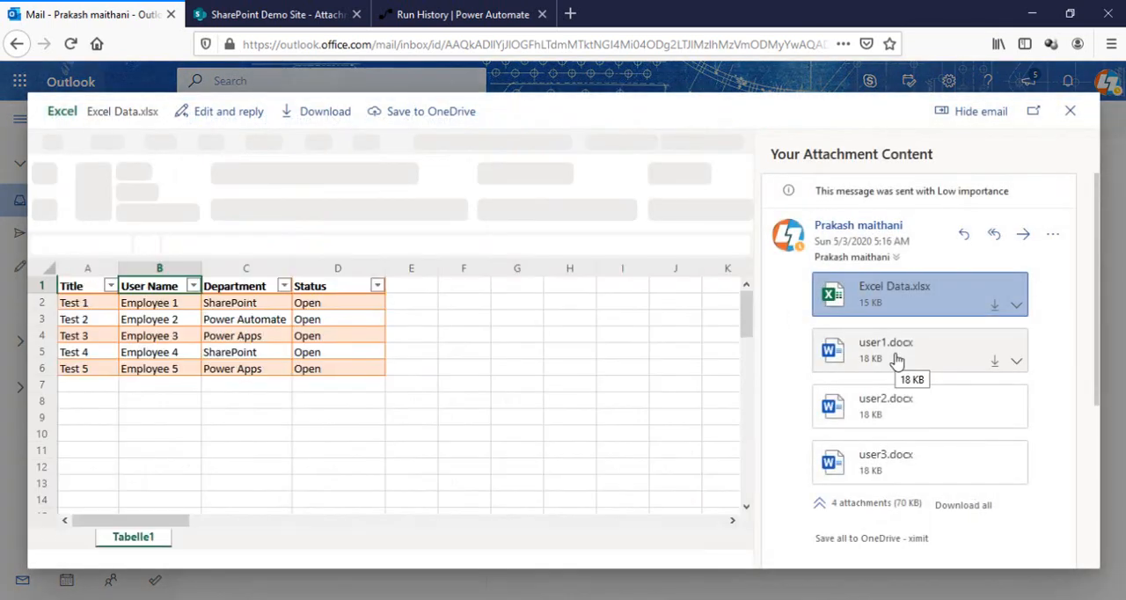
click(896, 364)
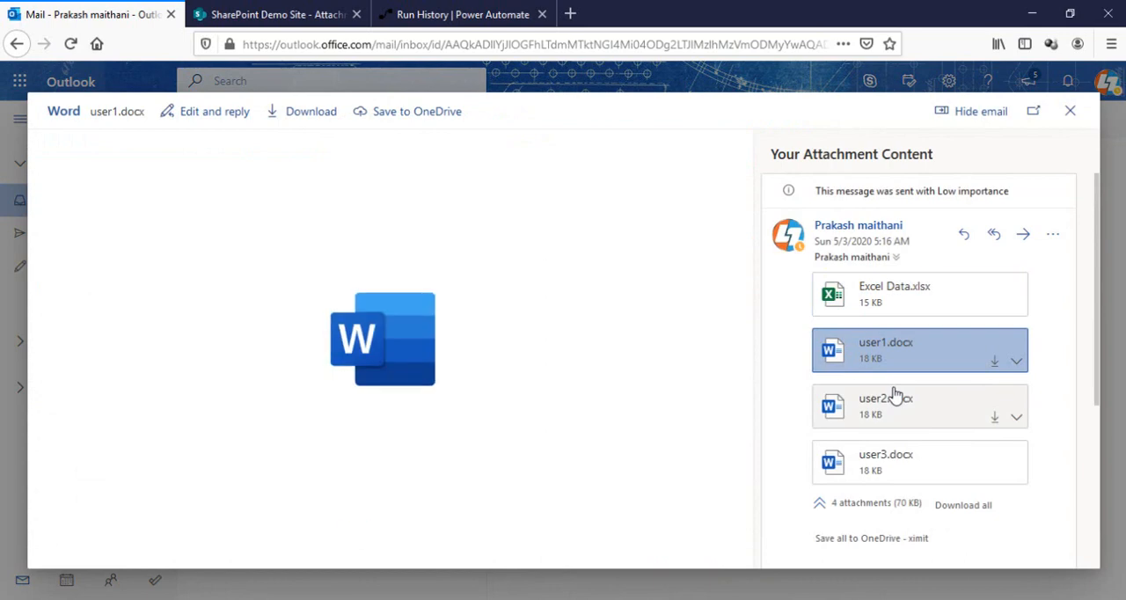
click(901, 414)
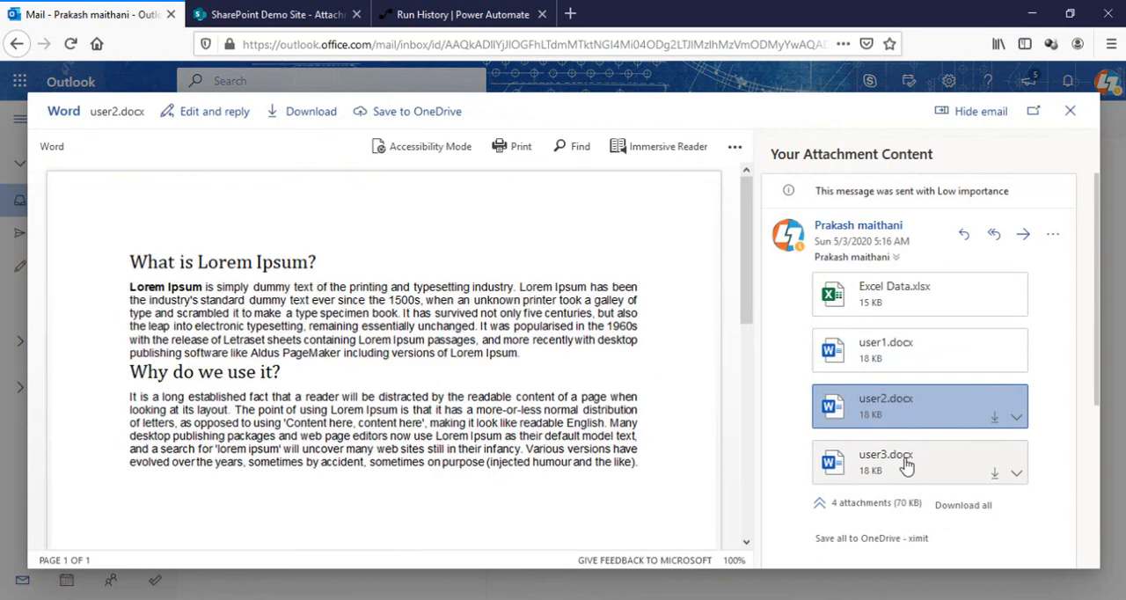
click(906, 461)
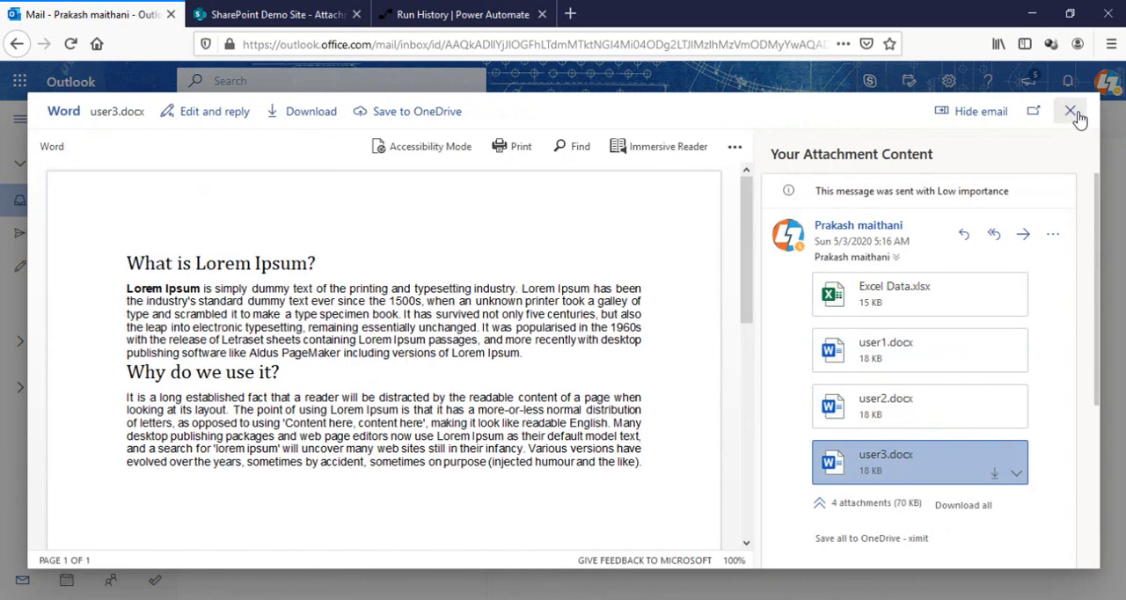
click(1071, 112)
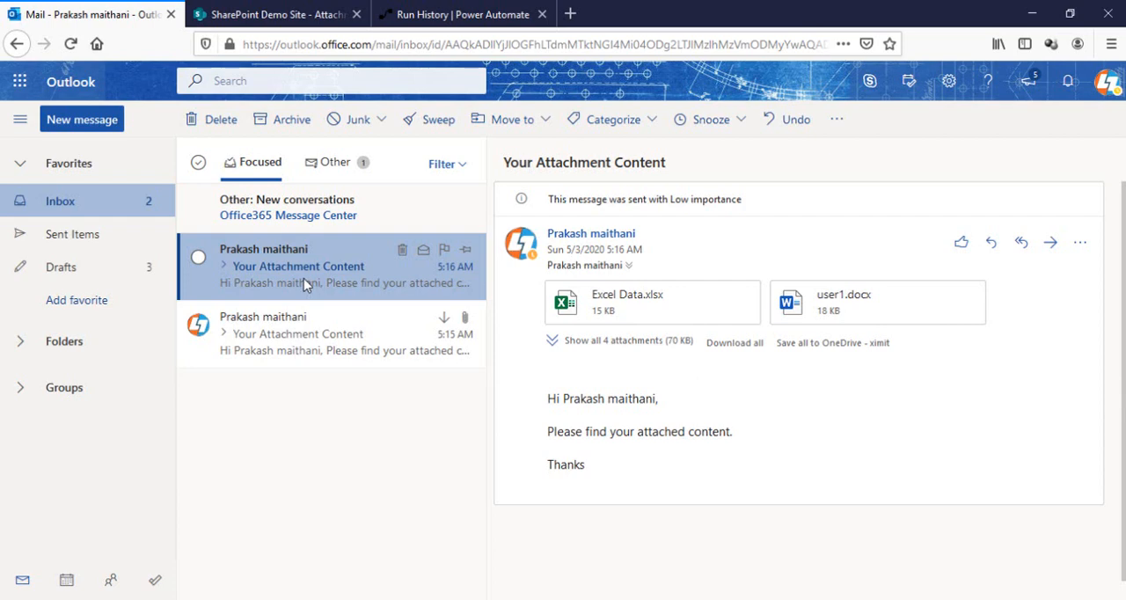
click(248, 13)
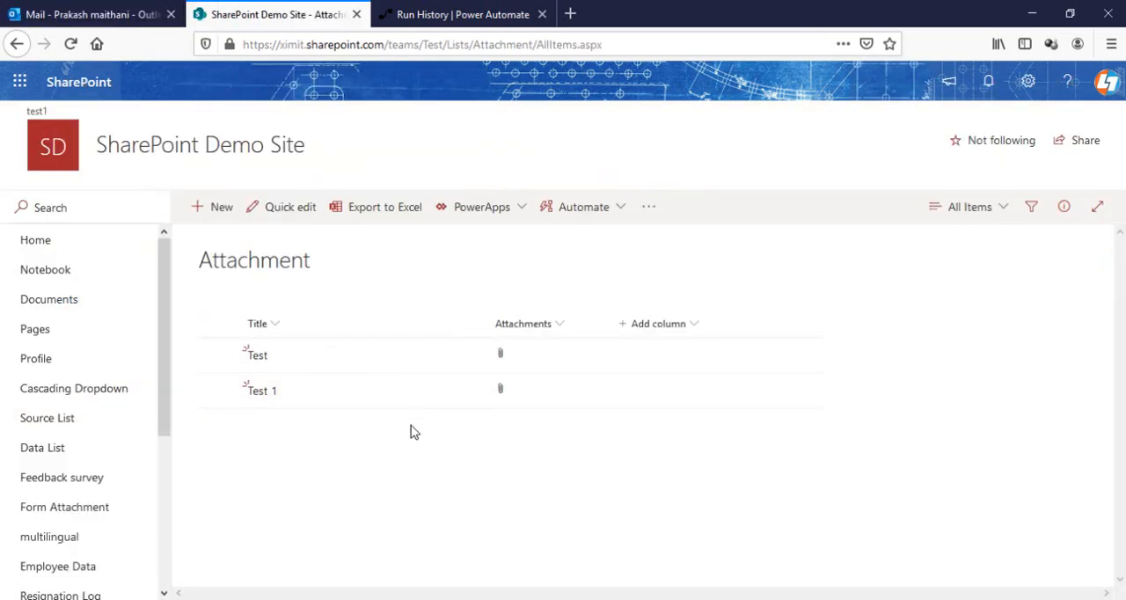